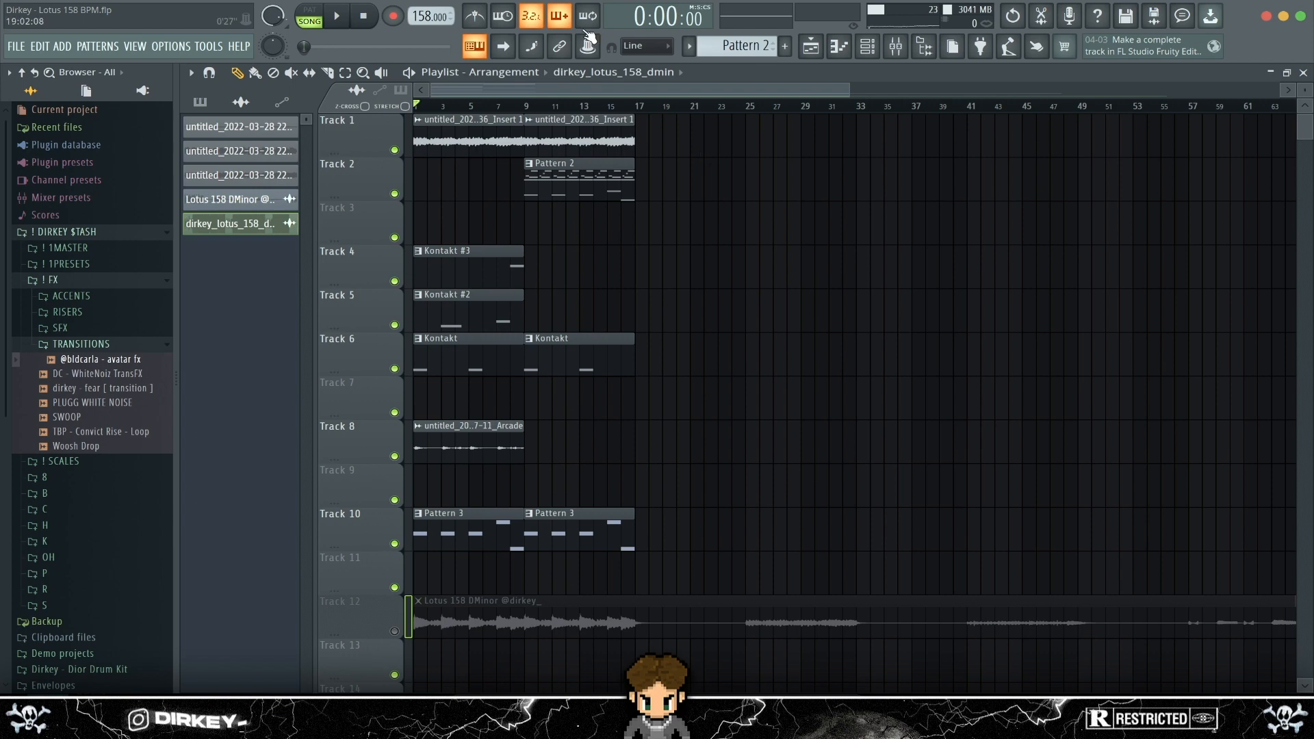
# Play the full arrangement in the playlist from the beginning
pyautogui.scroll(3, 468, 109)
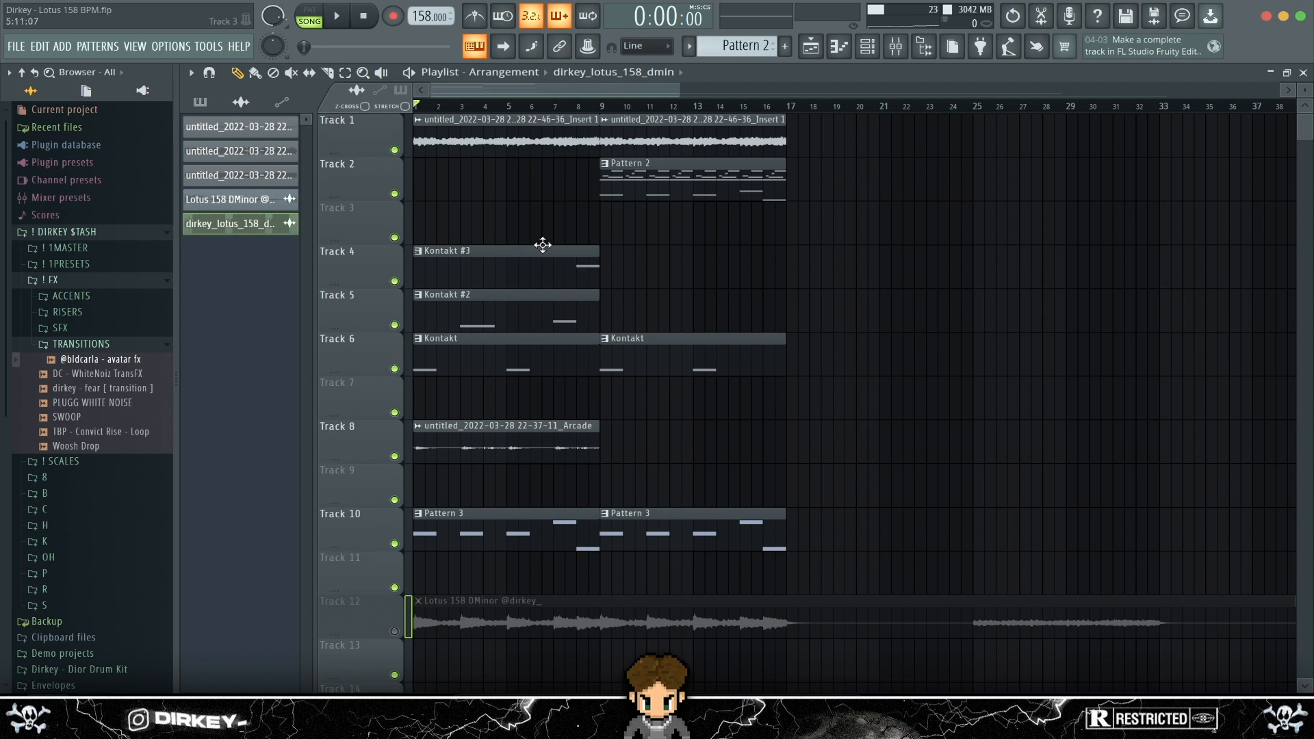
pyautogui.press('space')
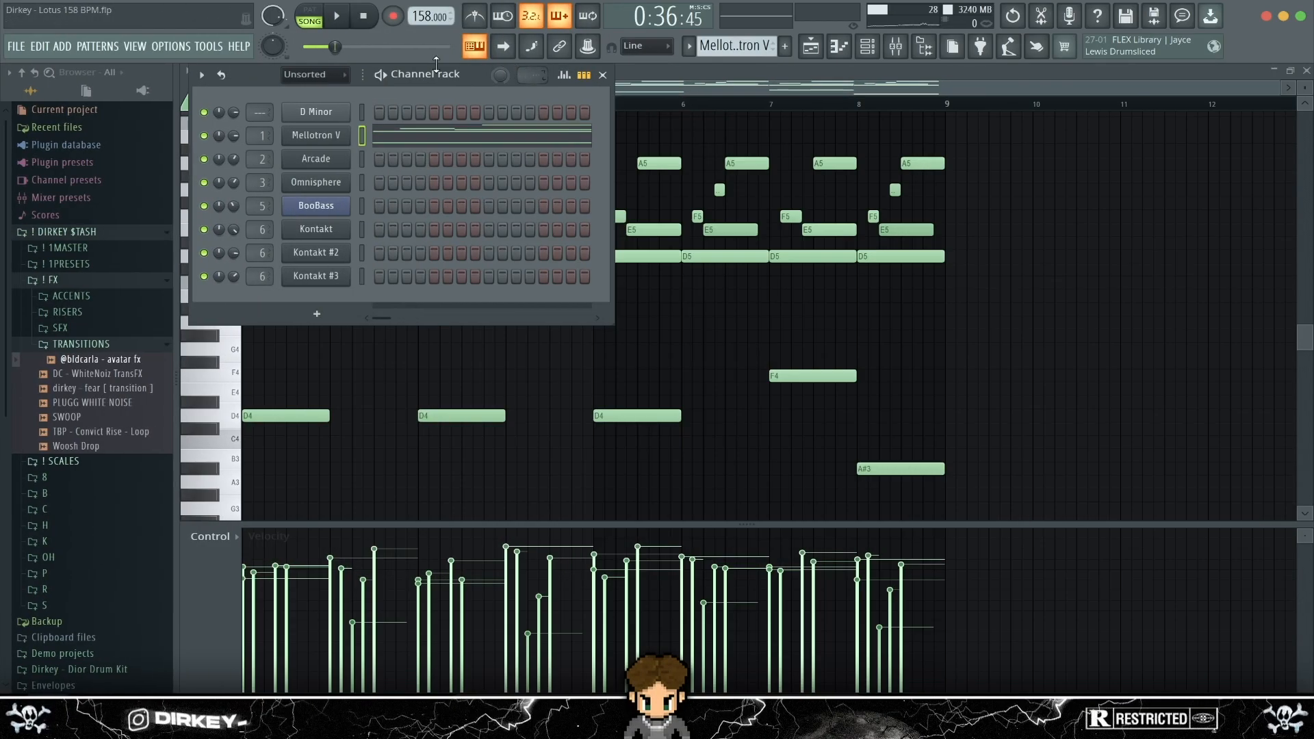
# Open the Mellotron V instrument from the channel rack, audition its sound with a few notes, and close it
pyautogui.moveTo(272, 77); pyautogui.dragTo(908, 234)
pyautogui.scroll(4, 479, 212)
pyautogui.scroll(-4, 479, 212)
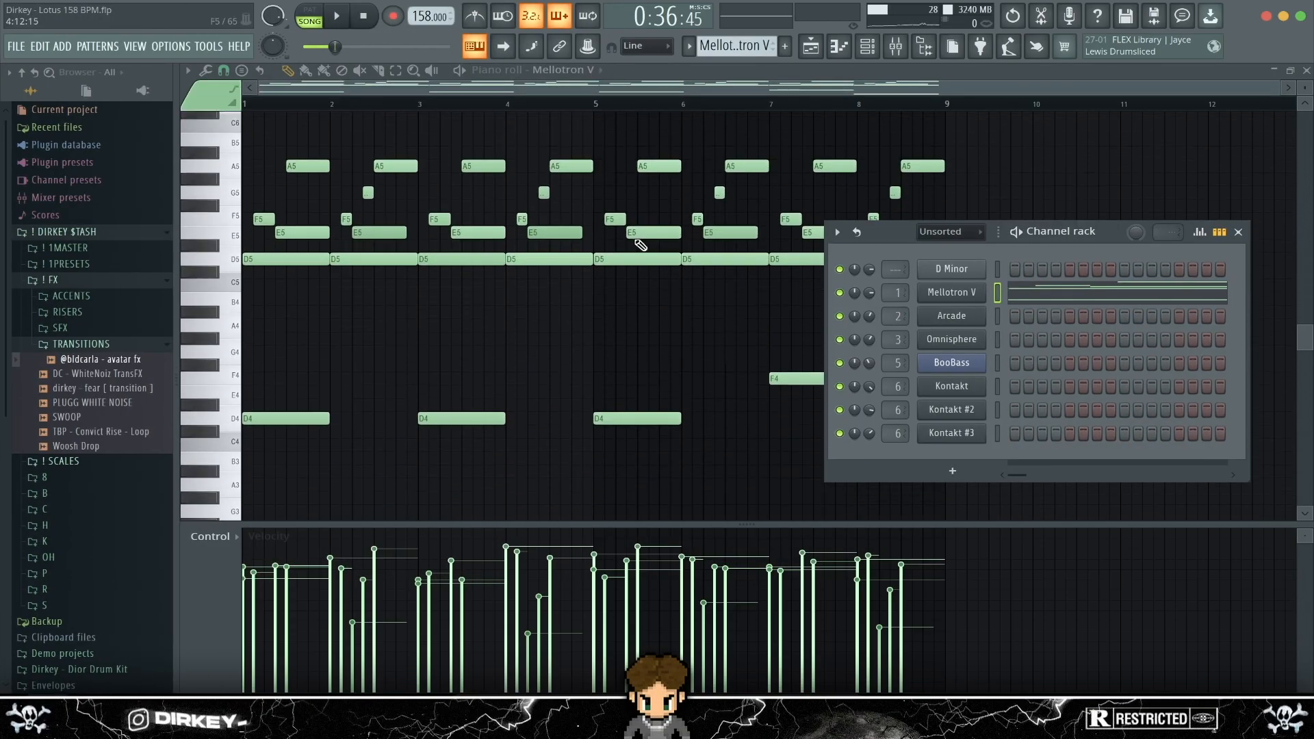
pyautogui.click(941, 291)
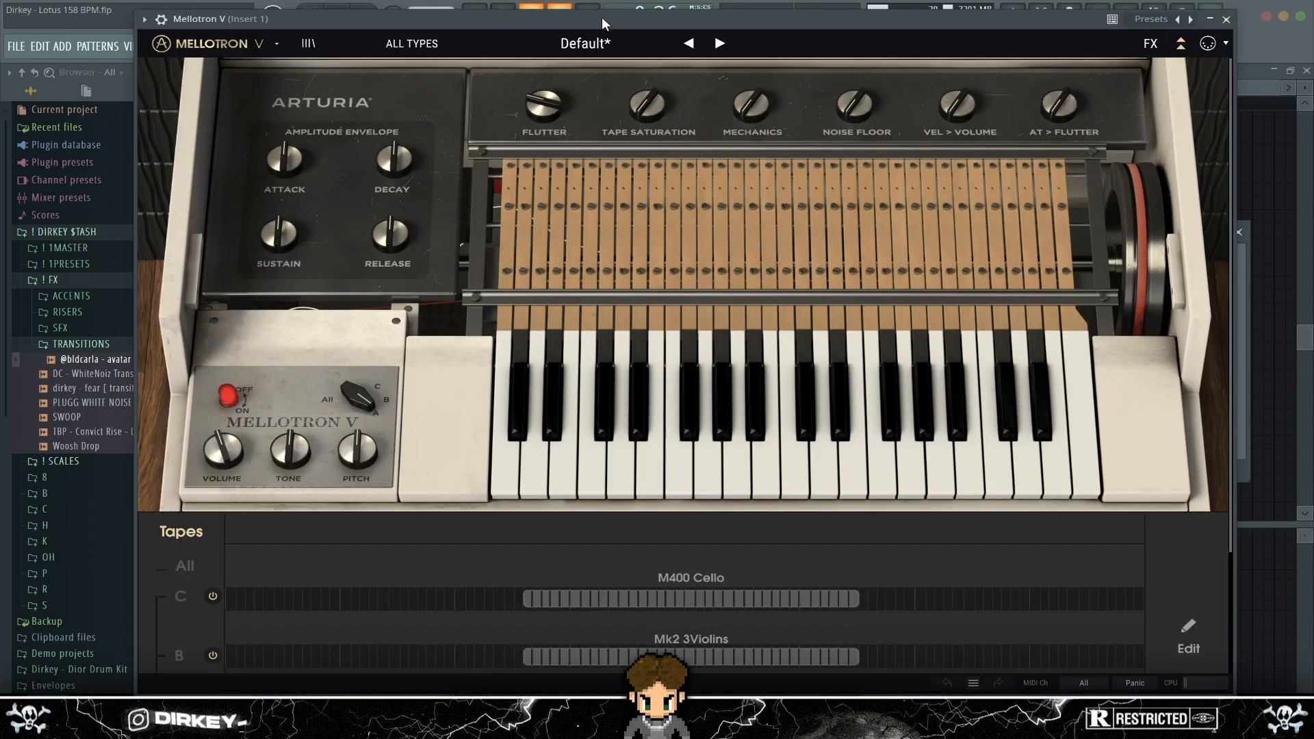
pyautogui.press('z')
pyautogui.press('d')
pyautogui.press('b')
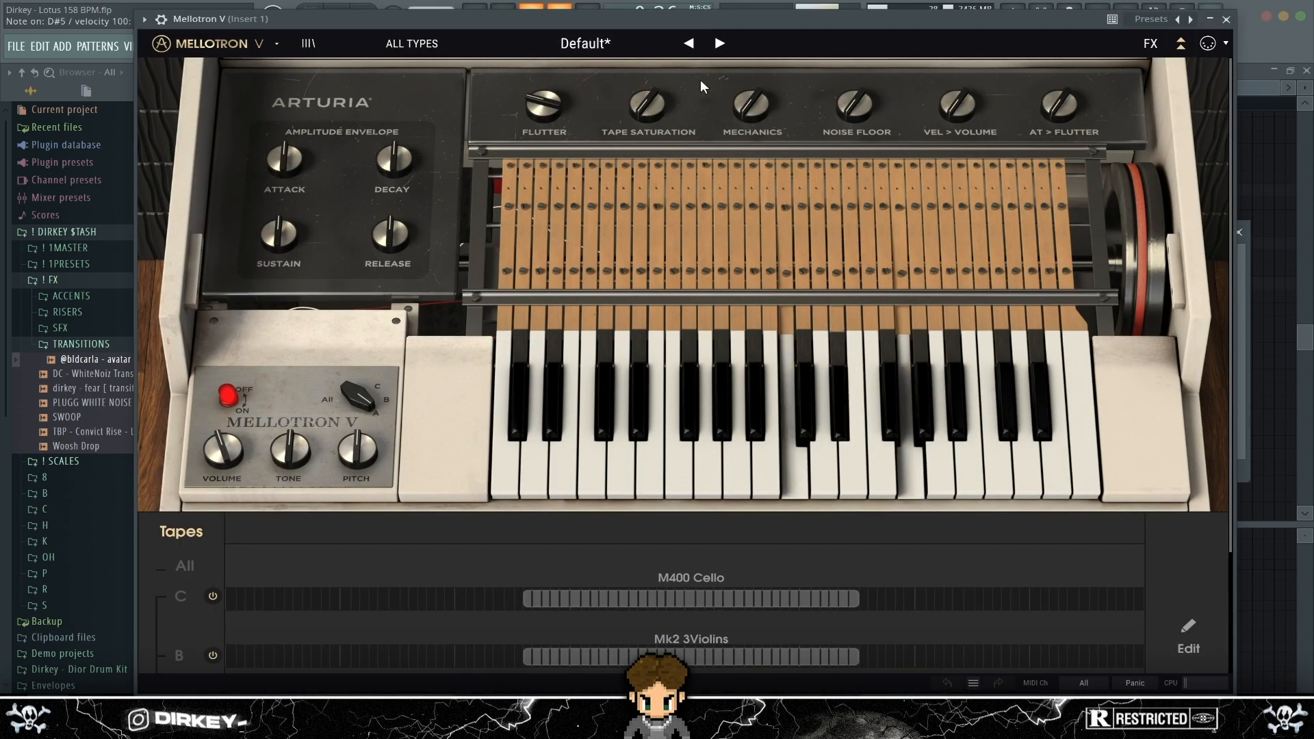
pyautogui.press('d')
pyautogui.press('b')
pyautogui.press('z')
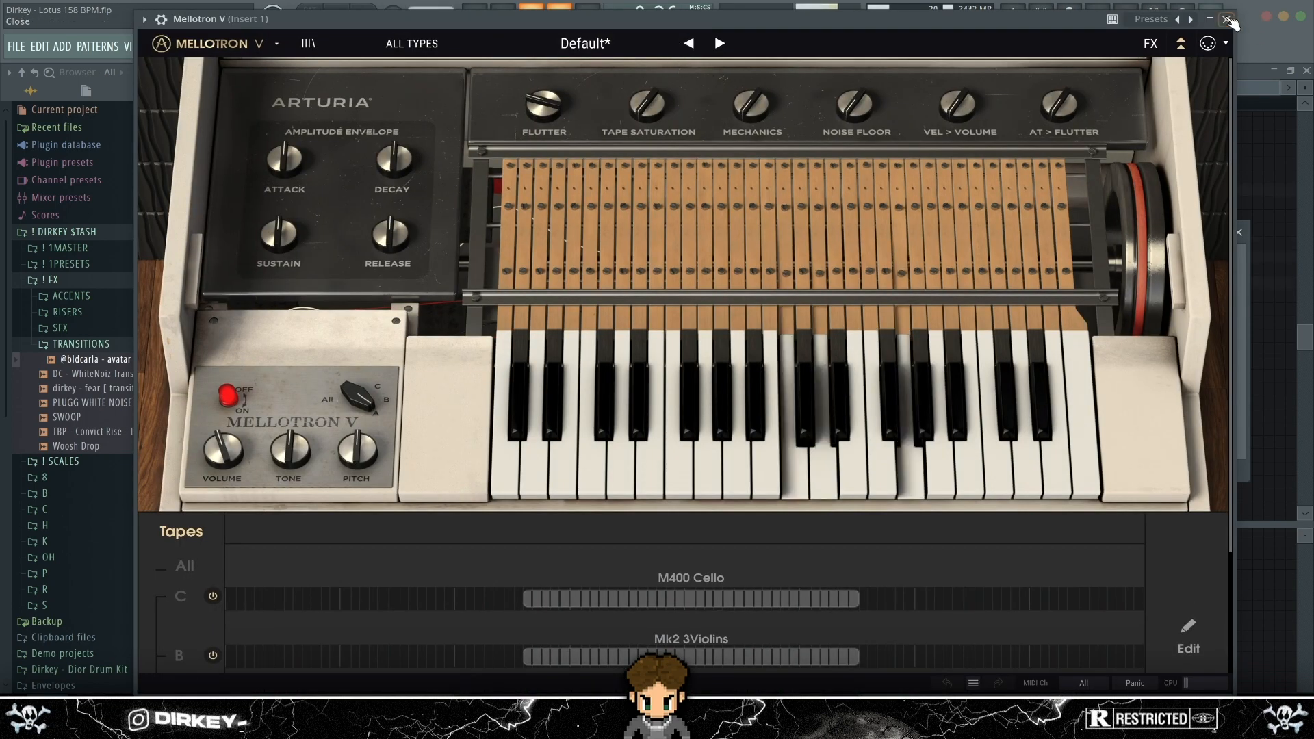
pyautogui.click(1230, 22)
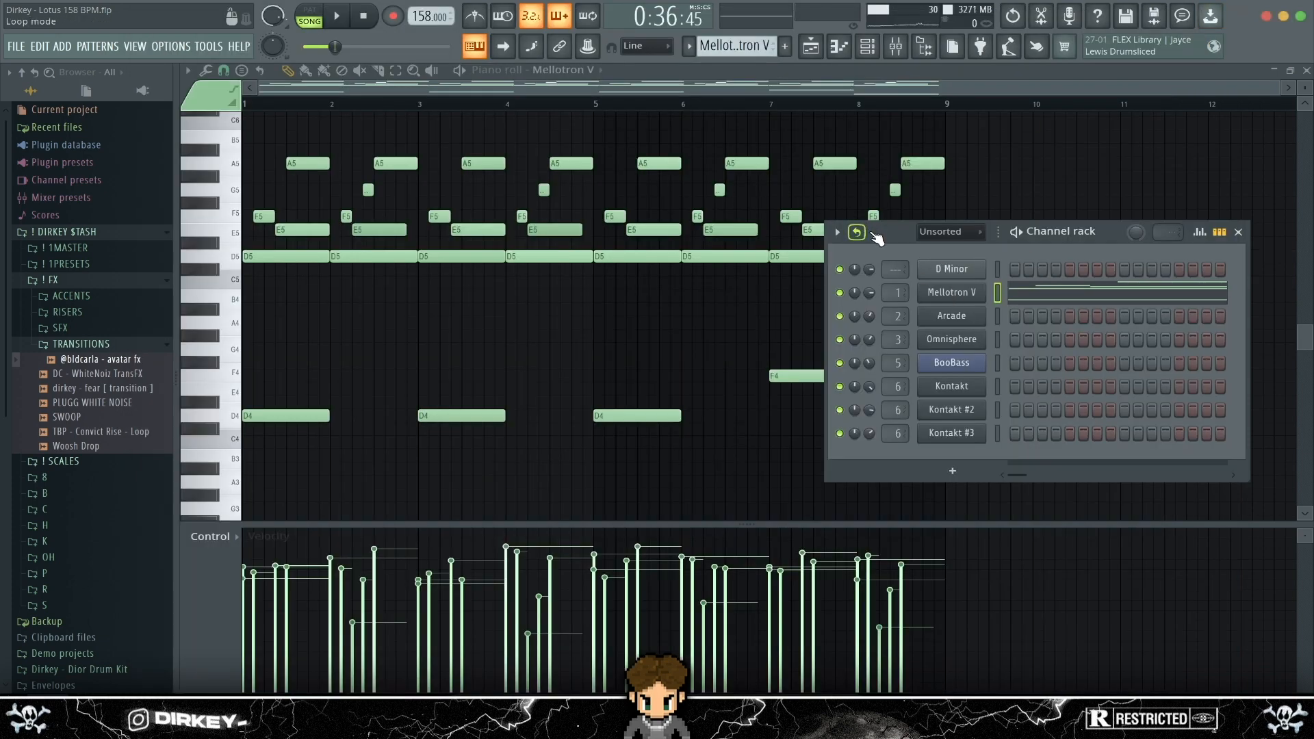
# Close the channel rack and play the melody in the Mellotron V piano roll
pyautogui.moveTo(876, 236); pyautogui.dragTo(758, 201)
pyautogui.click(1122, 198)
pyautogui.click(1016, 176)
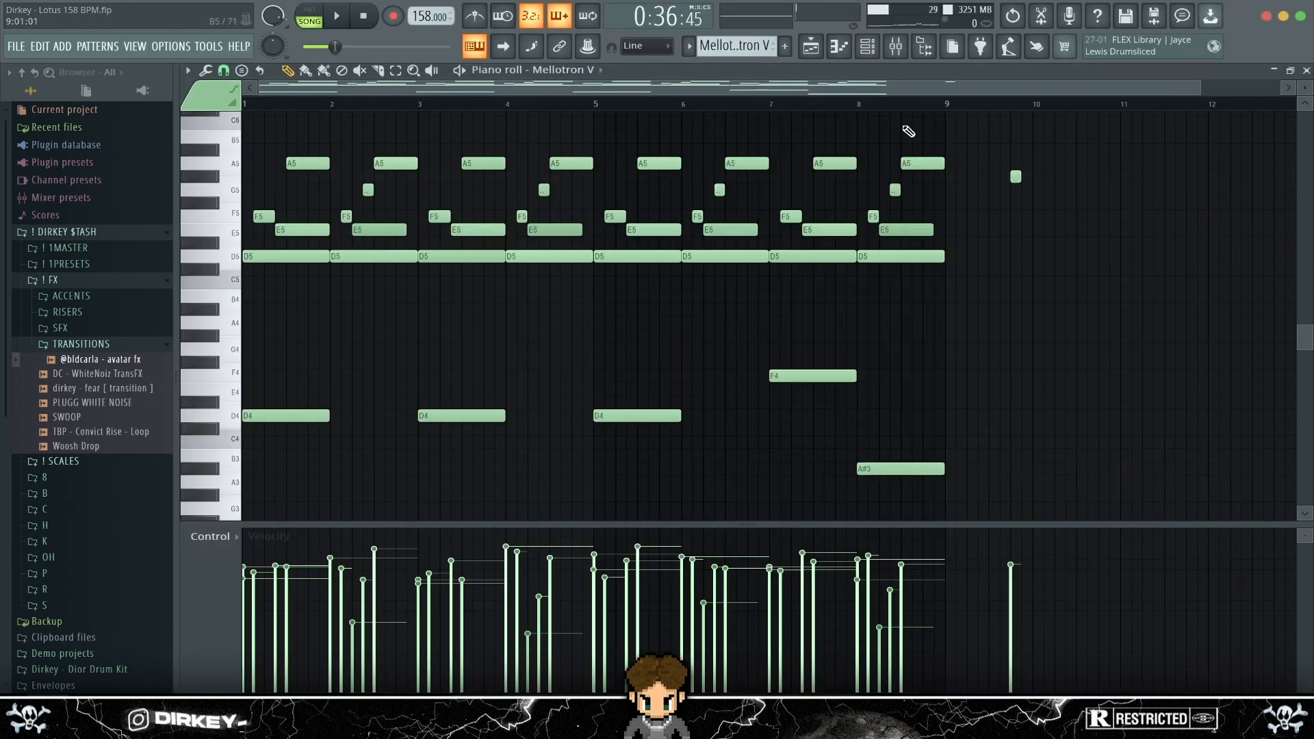
pyautogui.rightClick(1016, 177)
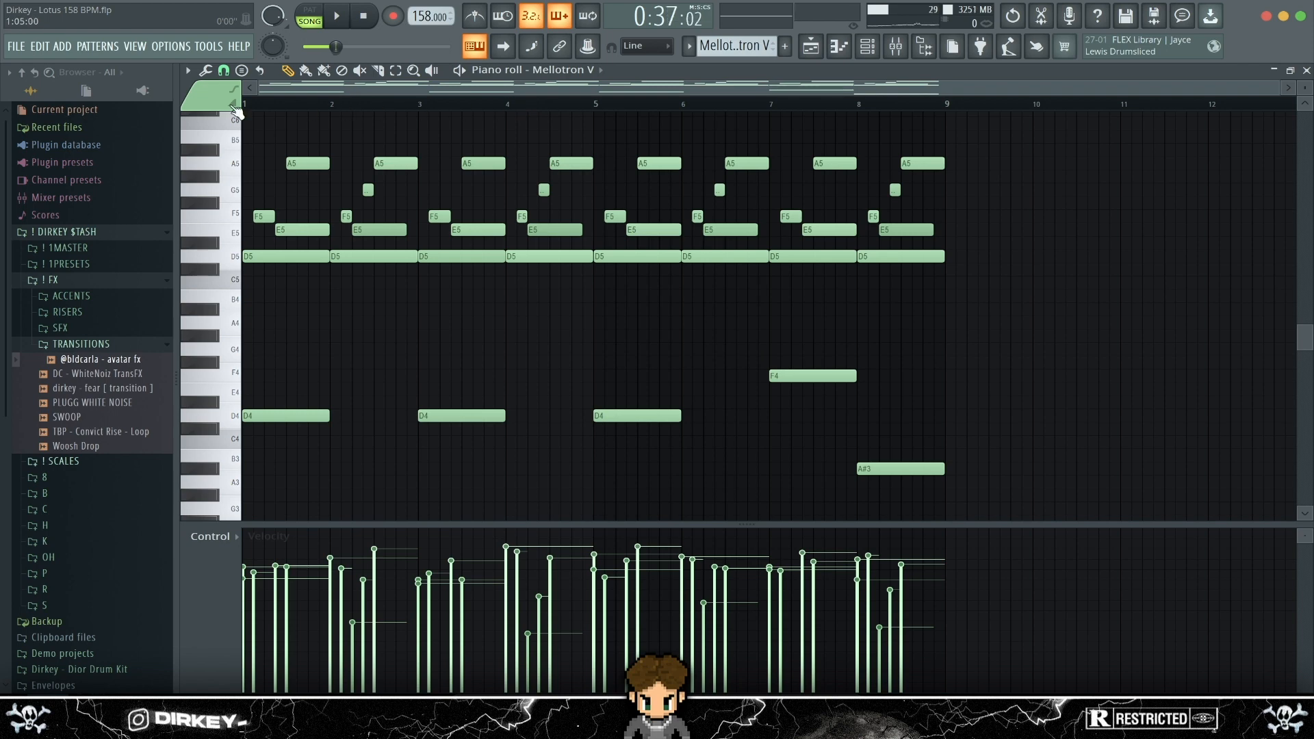
pyautogui.press('space')
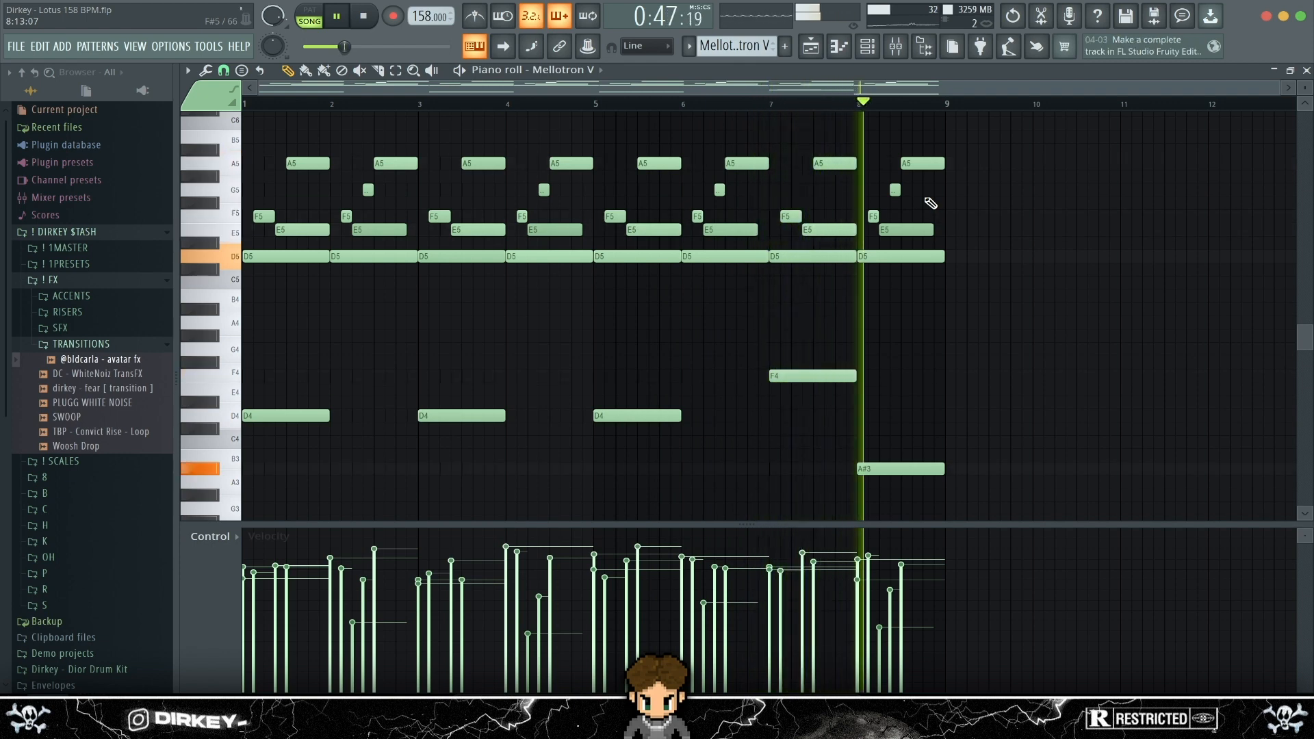
pyautogui.press('space')
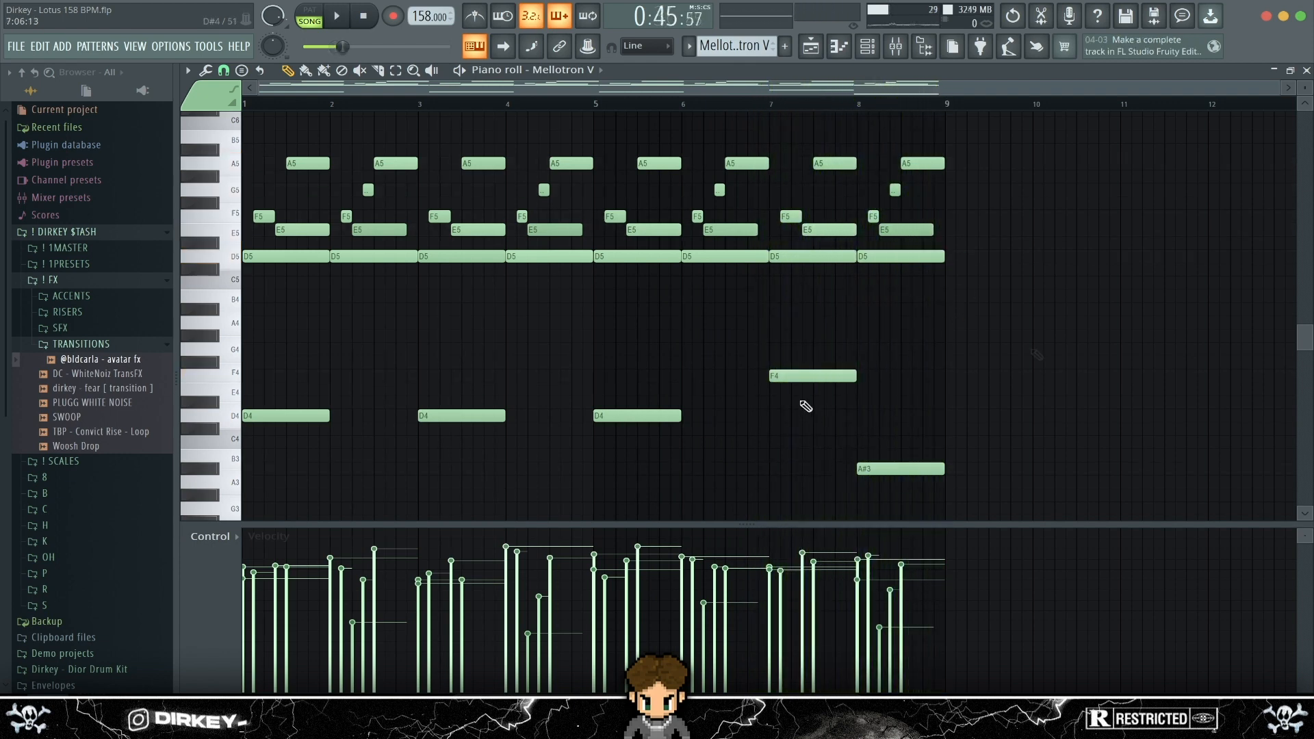
# Select the F4 and A#3 bass notes in bars 7 and 8 of the Mellotron V piano roll
pyautogui.moveTo(744, 347); pyautogui.dragTo(945, 502)
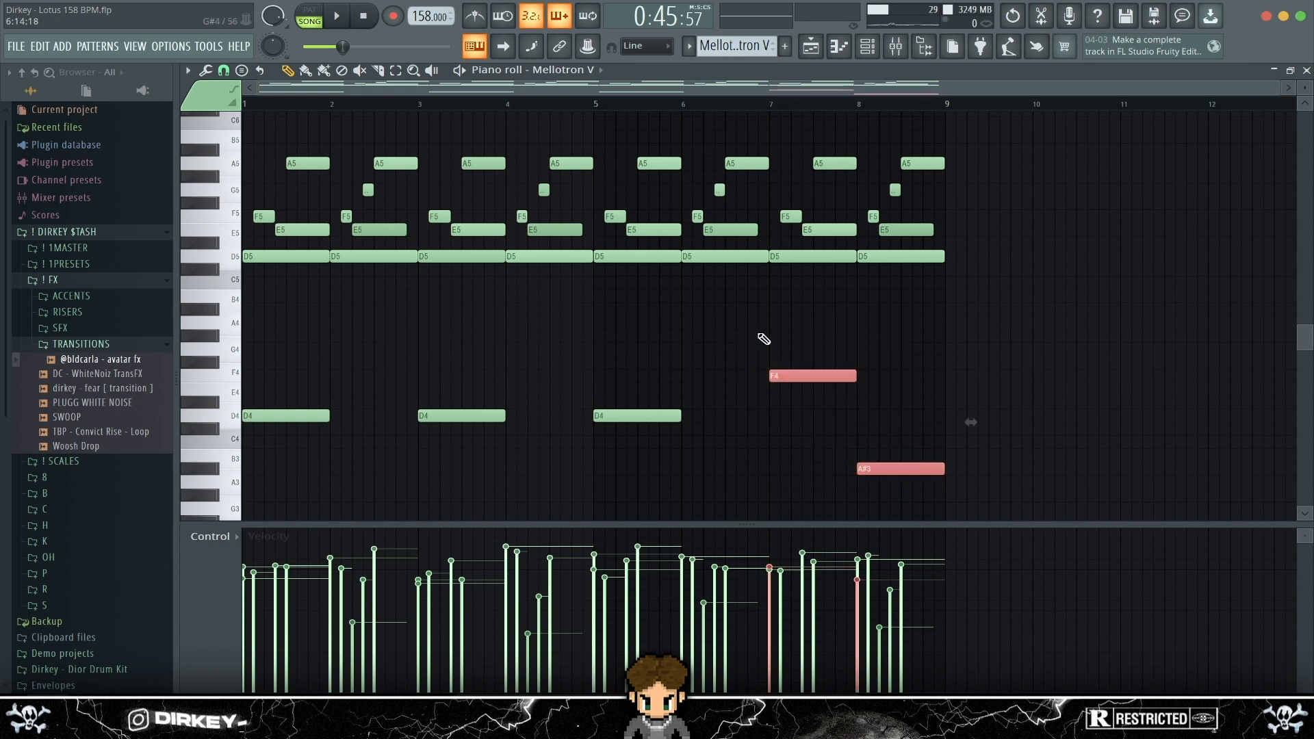
pyautogui.moveTo(767, 330); pyautogui.dragTo(789, 359)
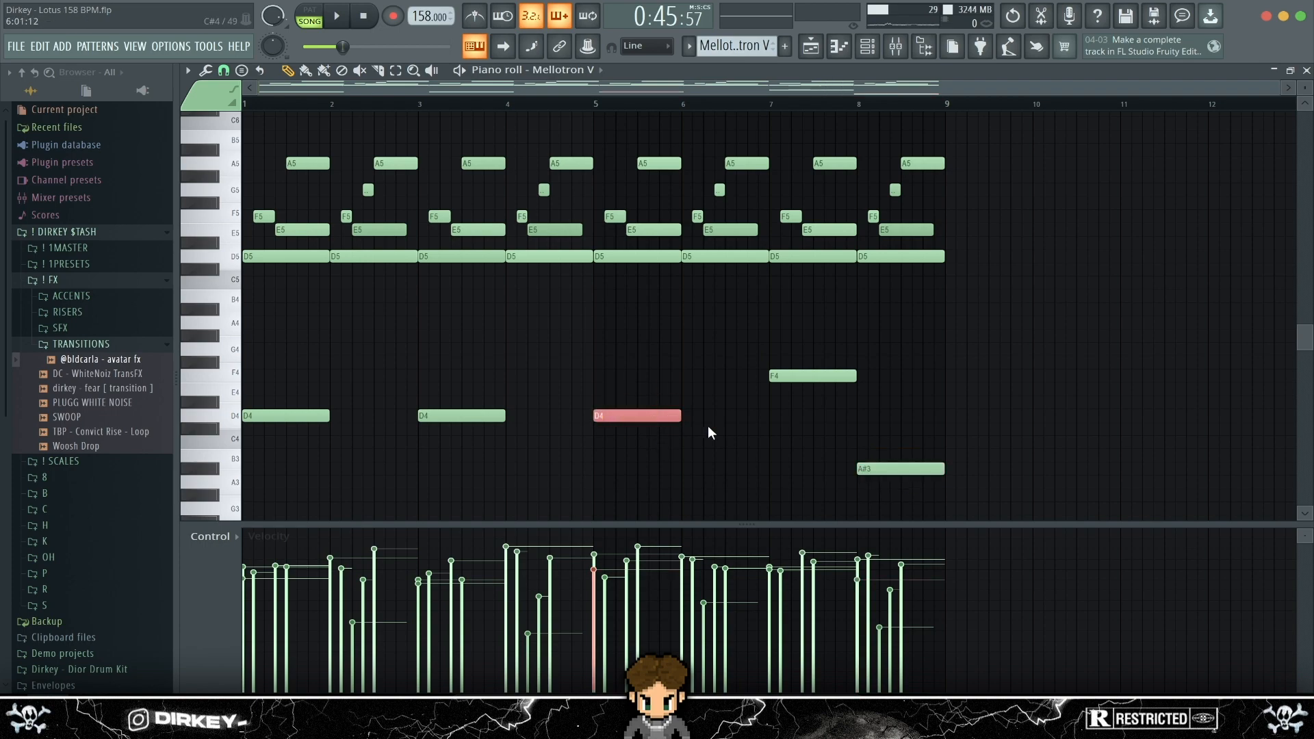
pyautogui.moveTo(969, 484); pyautogui.dragTo(709, 293)
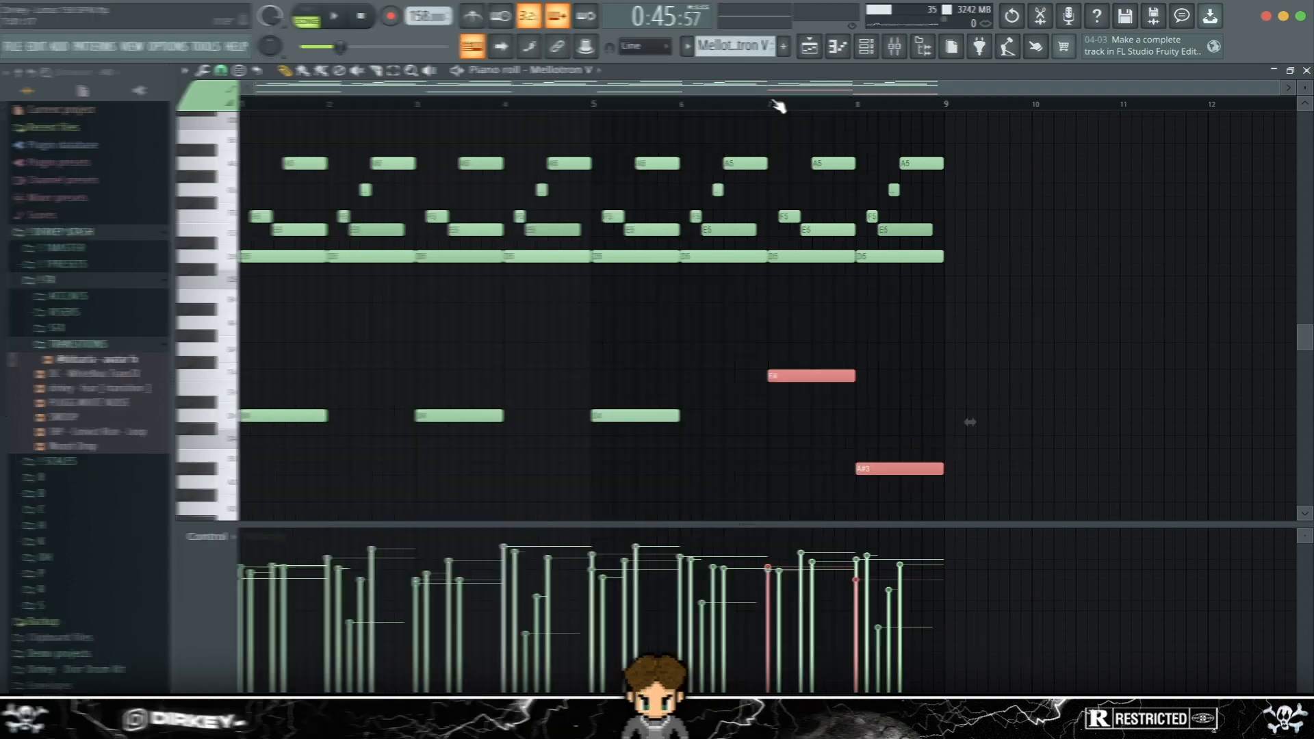
# Return to the playlist and play the bounced audio clip soloed on Track 1
pyautogui.press('F5')
pyautogui.moveTo(494, 164); pyautogui.dragTo(538, 142)
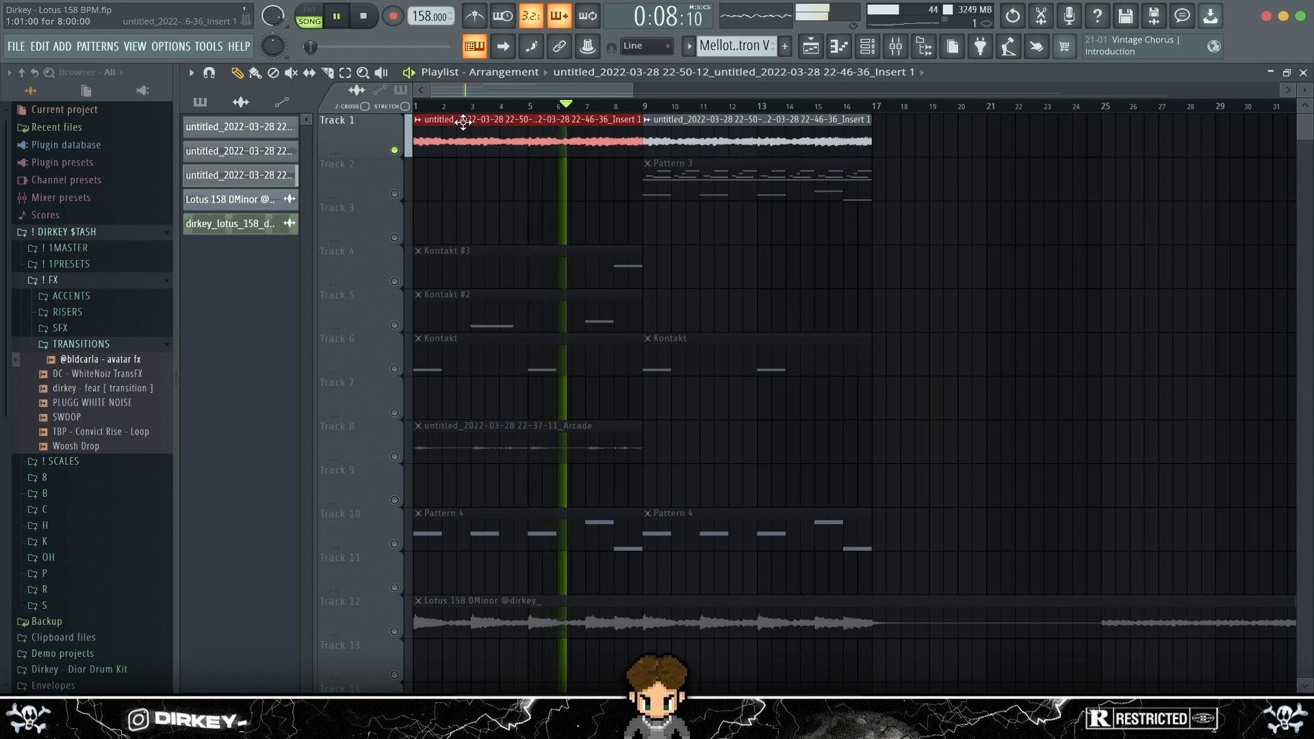
pyautogui.press('space')
pyautogui.click(507, 194)
# Open the mixer and show the effect chain of Insert 1
pyautogui.click(899, 53)
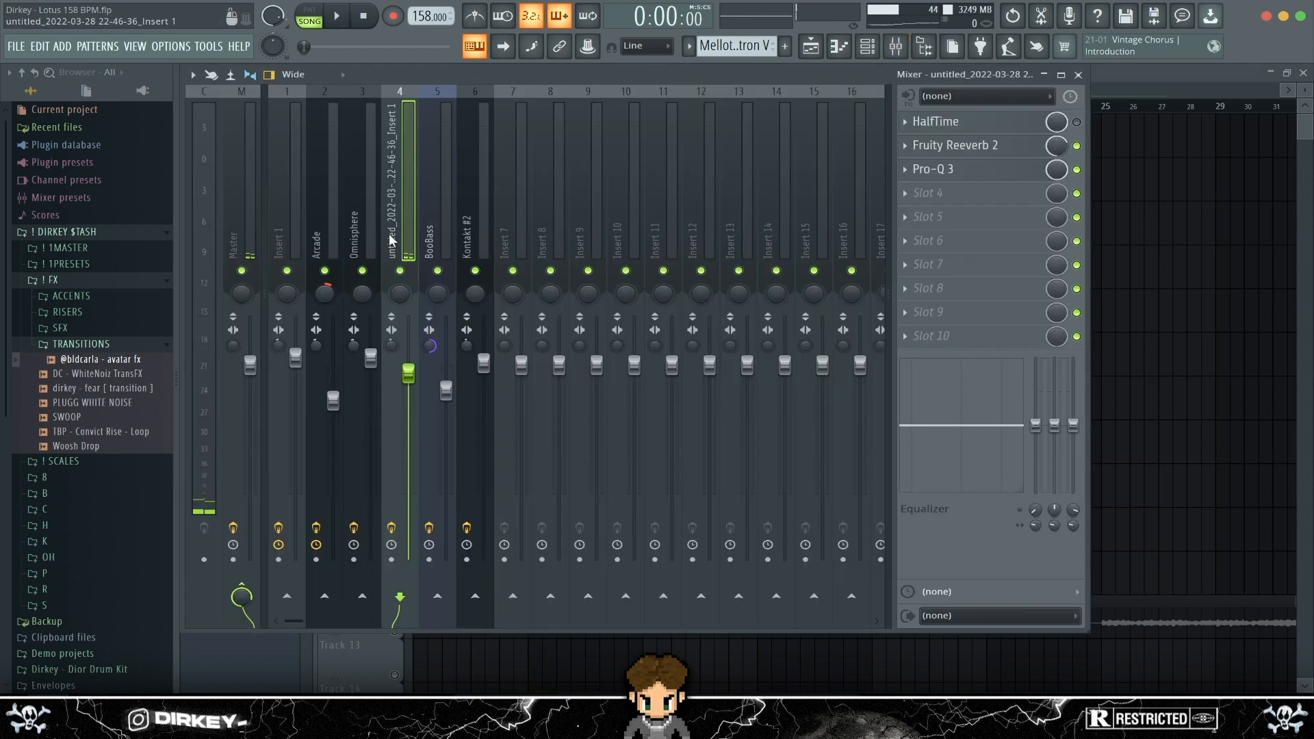
pyautogui.click(293, 188)
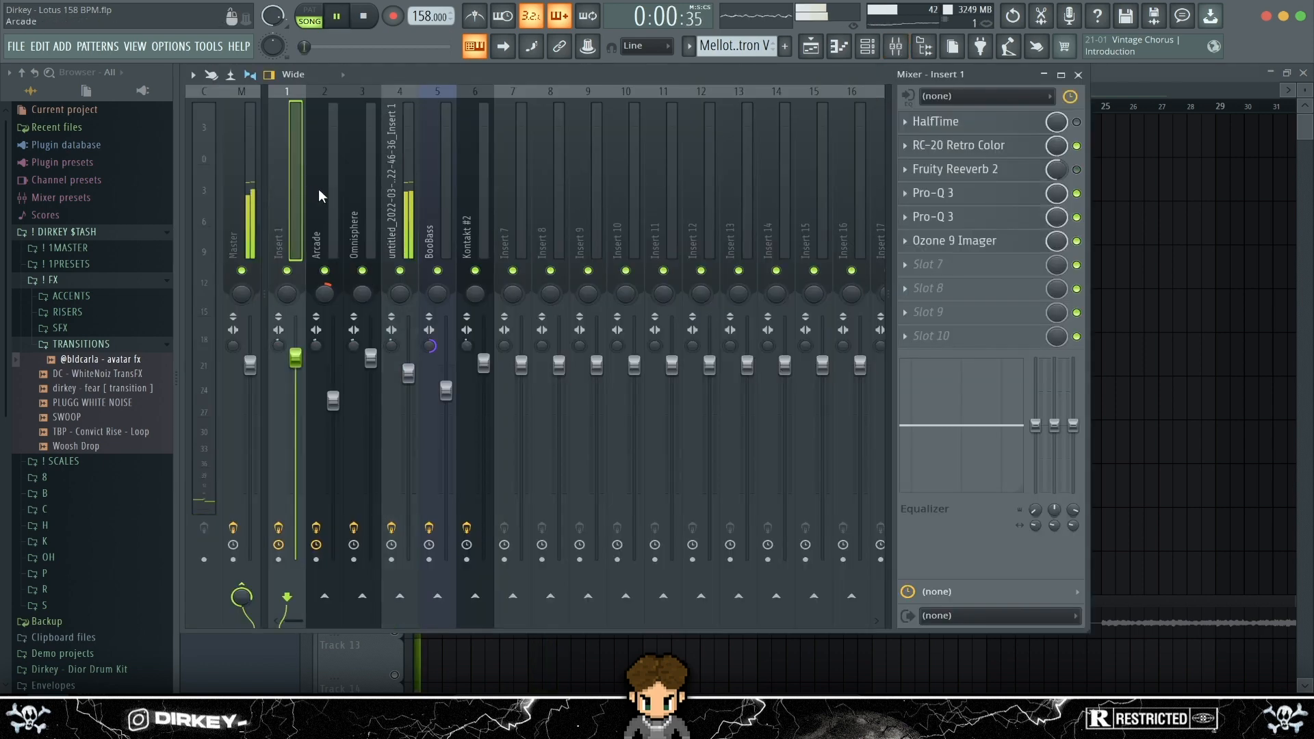
pyautogui.press('space')
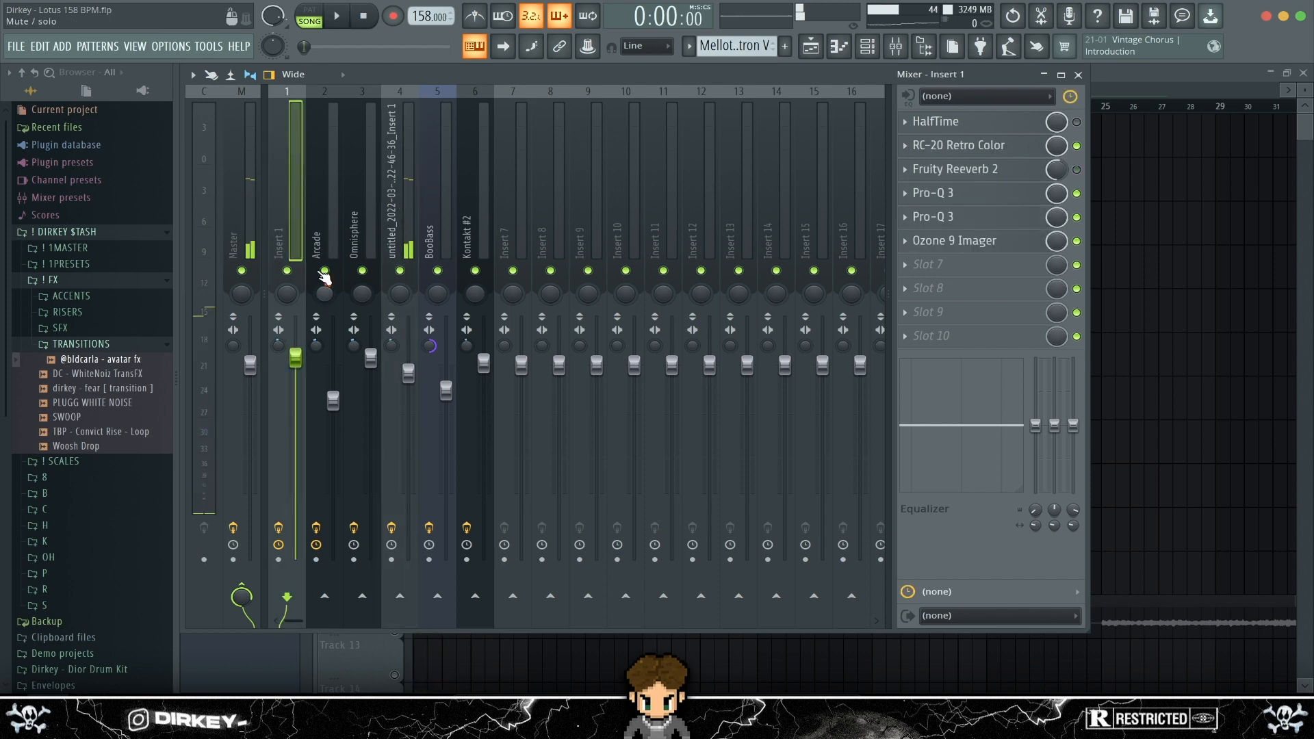
# Place the Mellotron V pattern at the start of Track 3, solo that track and play it
pyautogui.press('F9')
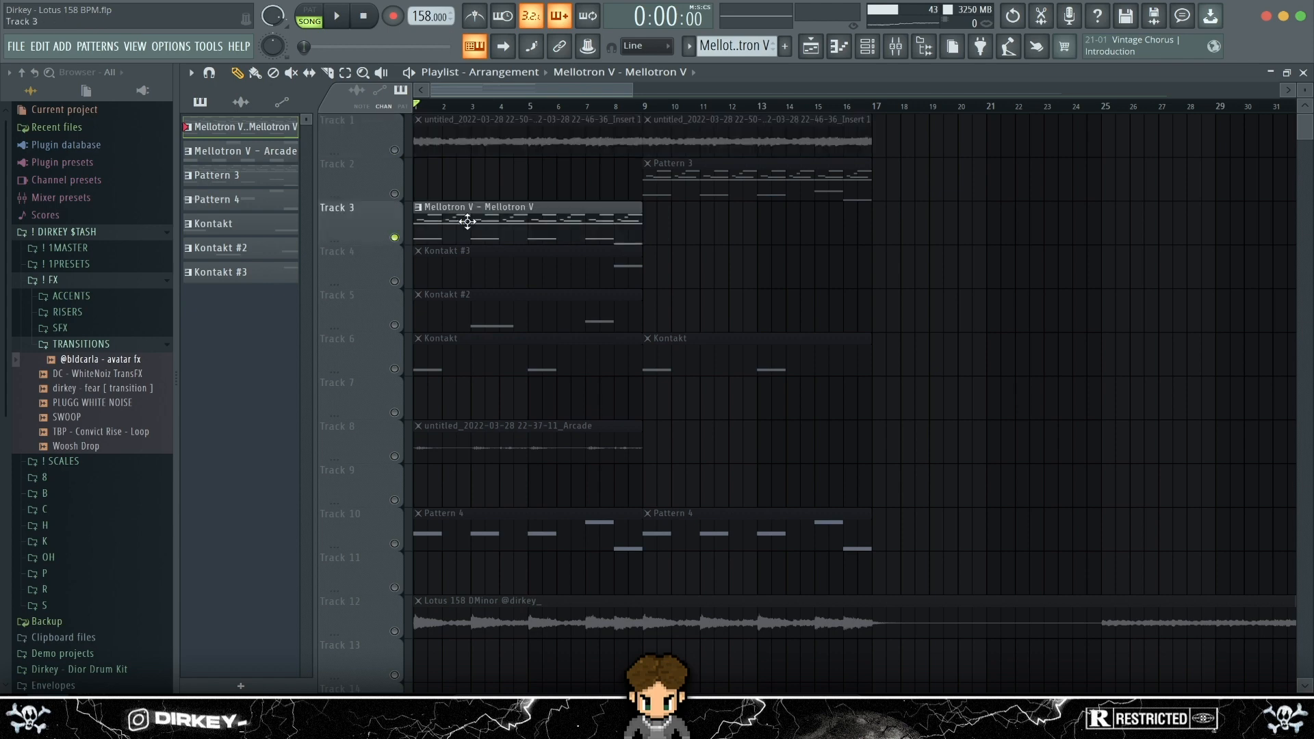
pyautogui.press('space')
pyautogui.press('F9')
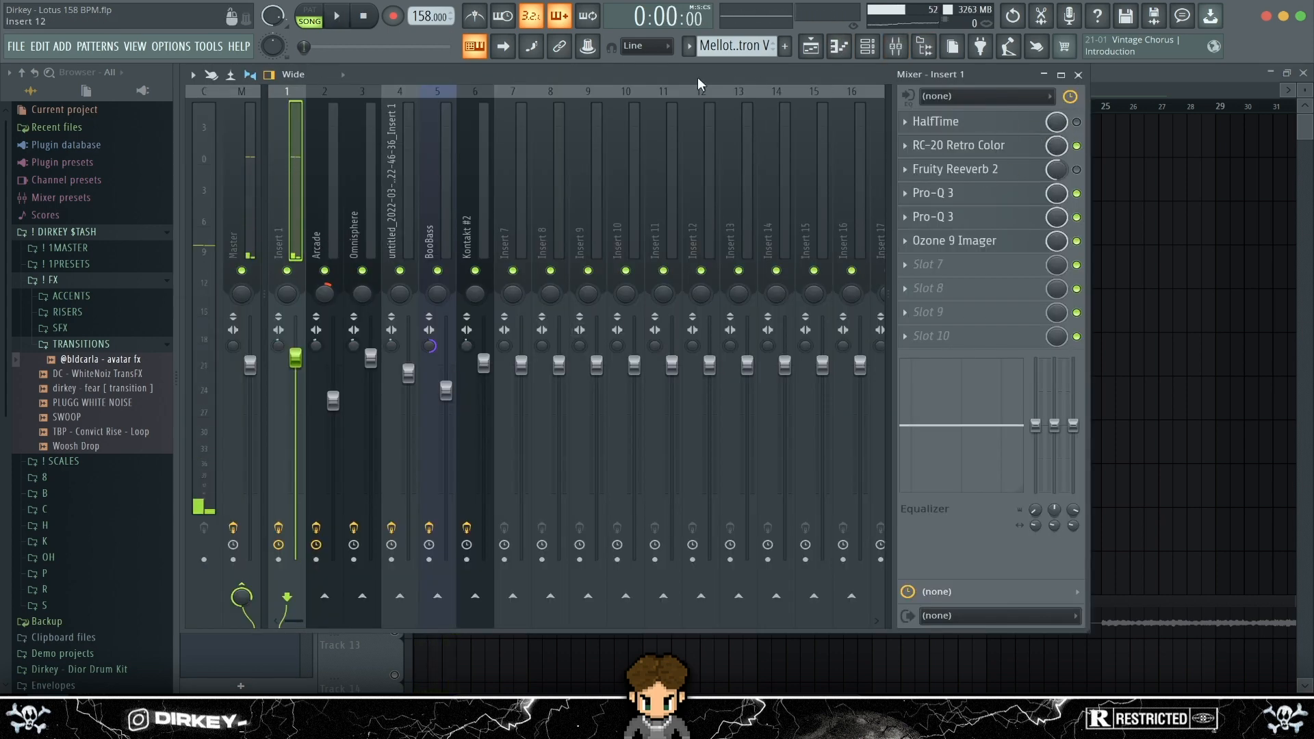
# Open RC-20 Retro Color on Insert 1, review its Dist Bright Tubes settings during playback, and close it
pyautogui.moveTo(697, 77); pyautogui.dragTo(848, 148)
pyautogui.moveTo(668, 142); pyautogui.dragTo(516, 72)
pyautogui.click(959, 145)
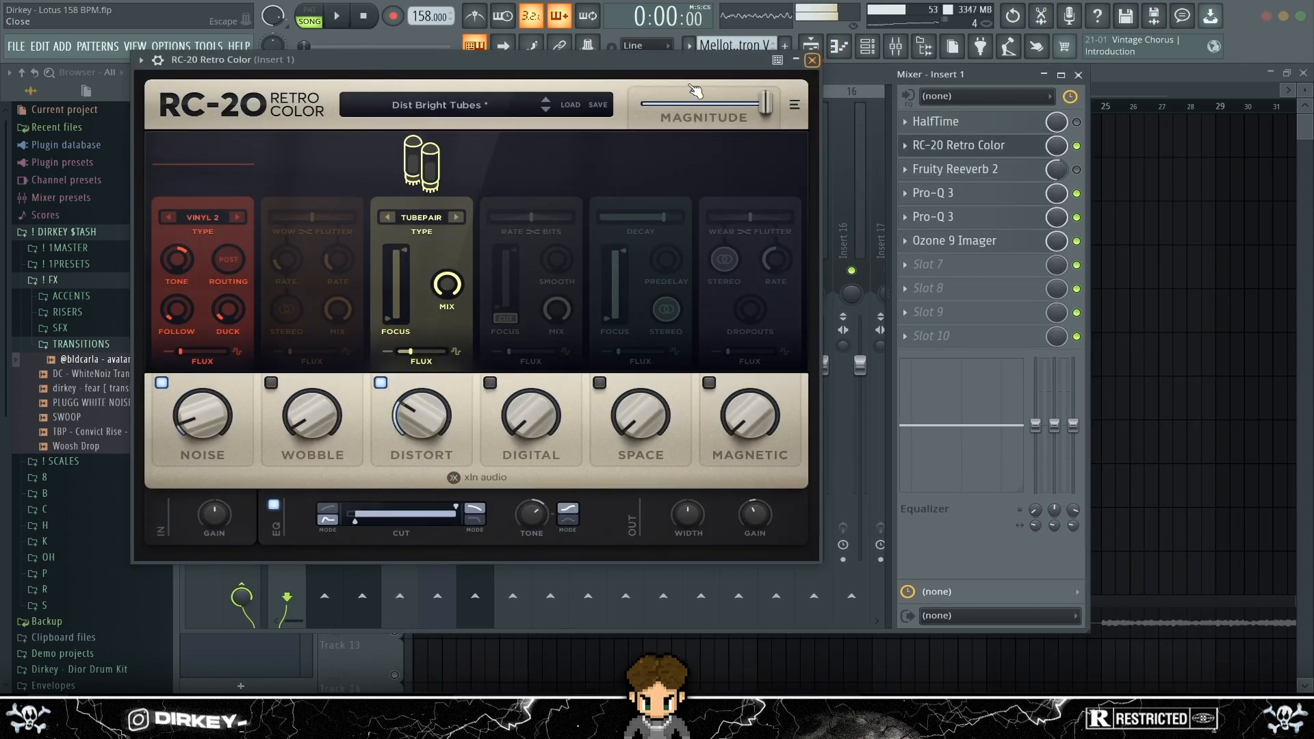
pyautogui.moveTo(307, 64); pyautogui.dragTo(361, 88)
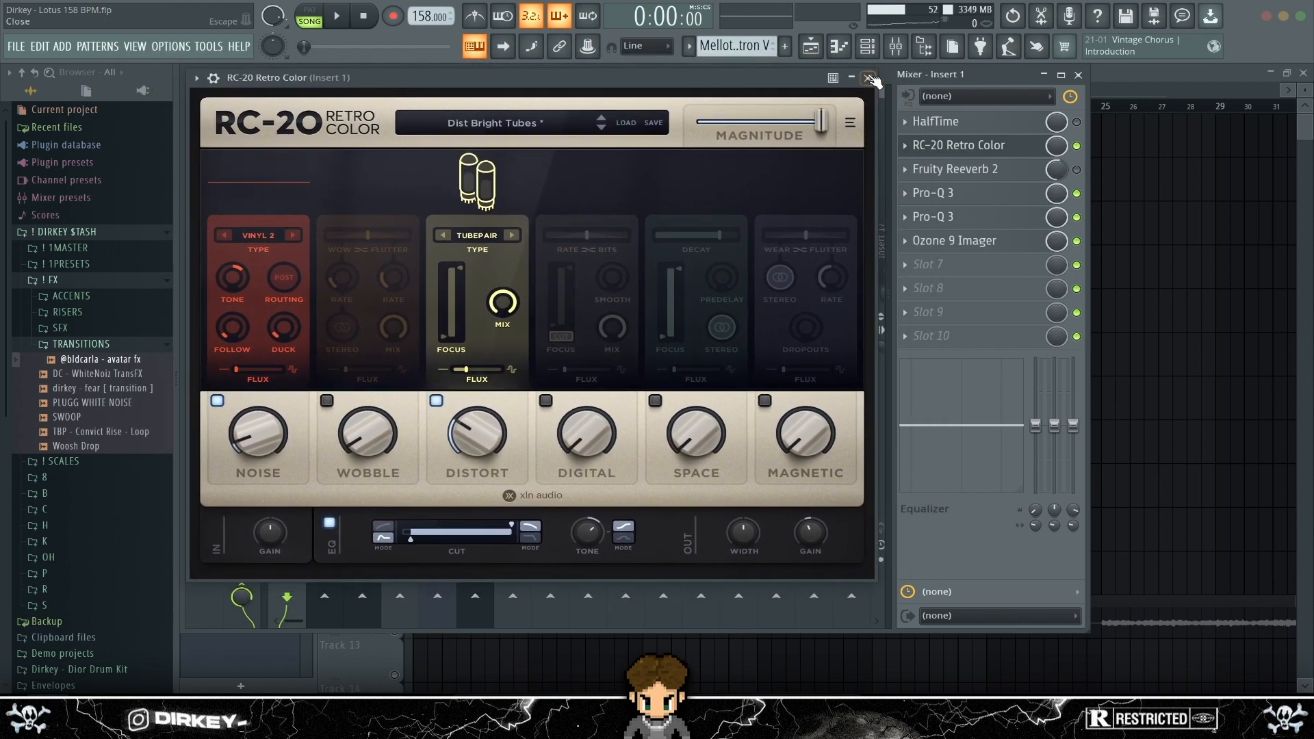
pyautogui.click(870, 78)
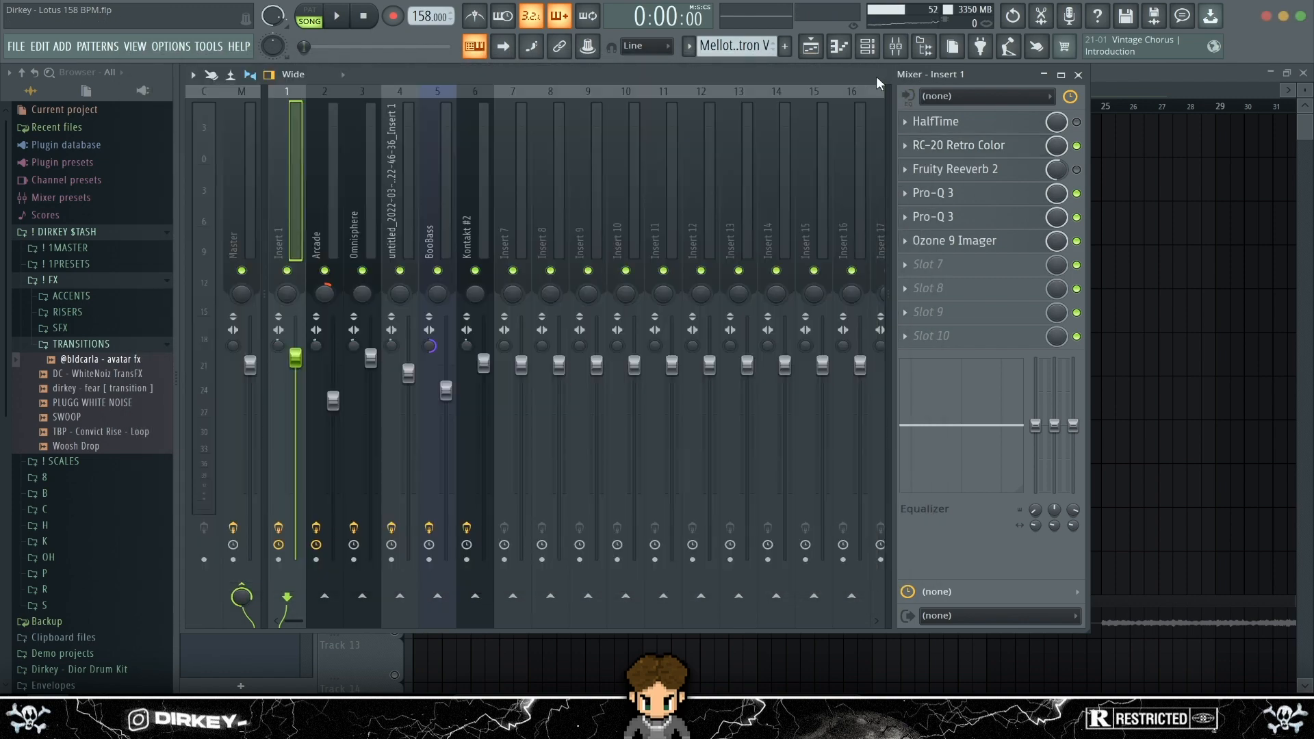
# Open both Pro-Q 3 equalizers on Insert 1, arrange their windows to examine each curve, and close them
pyautogui.click(992, 219)
pyautogui.click(971, 214)
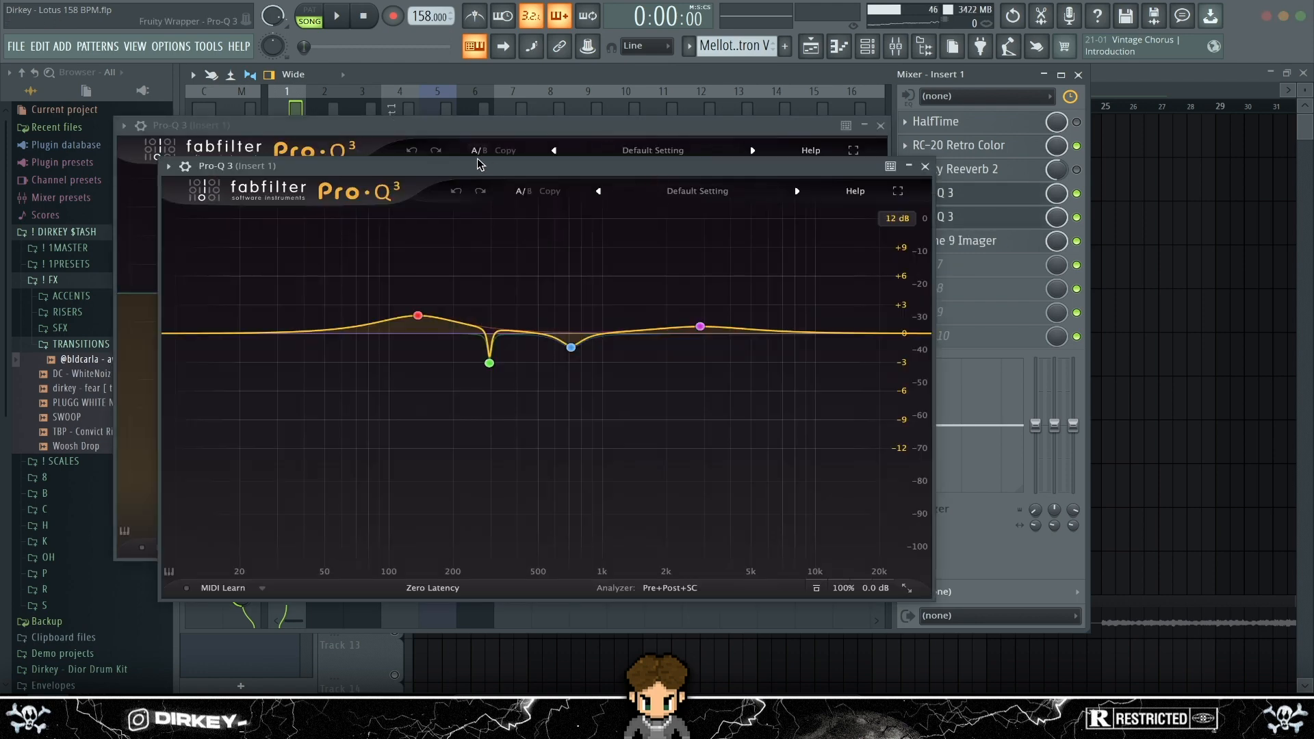
pyautogui.moveTo(443, 170); pyautogui.dragTo(731, 269)
pyautogui.moveTo(745, 126); pyautogui.dragTo(817, 75)
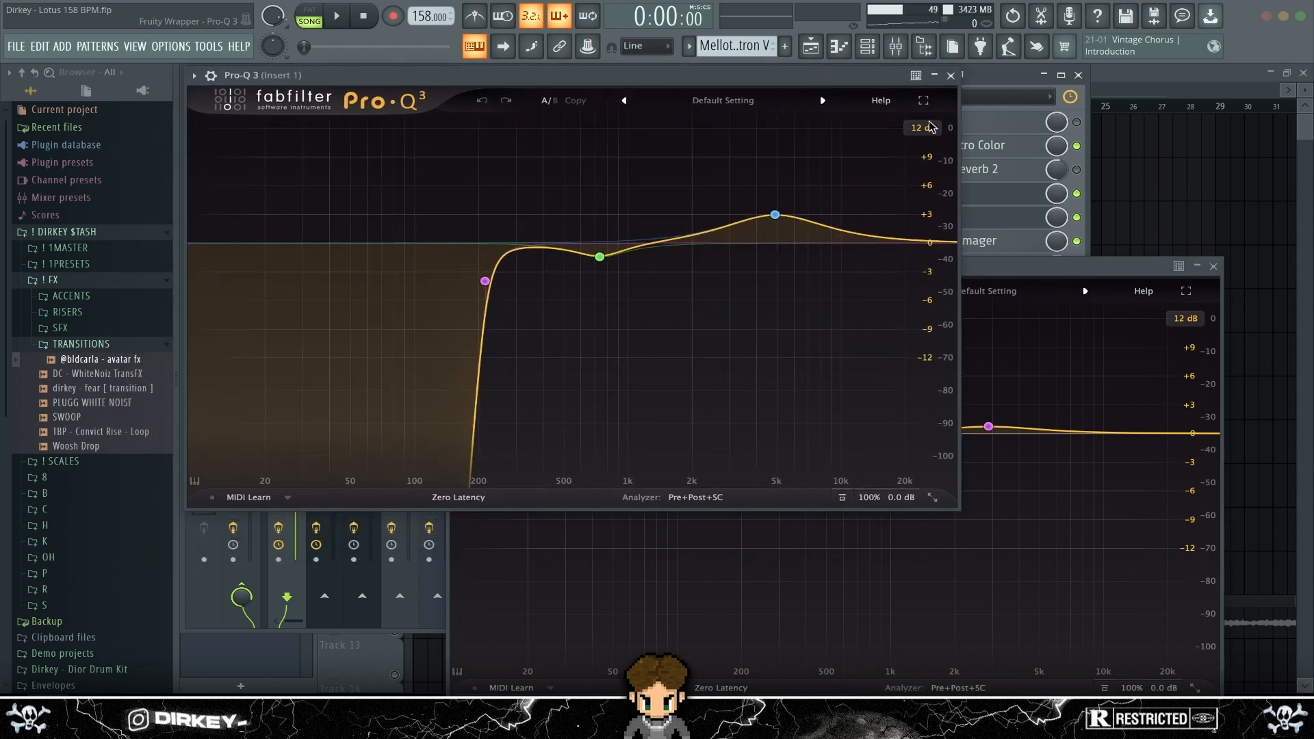
pyautogui.moveTo(1015, 275); pyautogui.dragTo(858, 239)
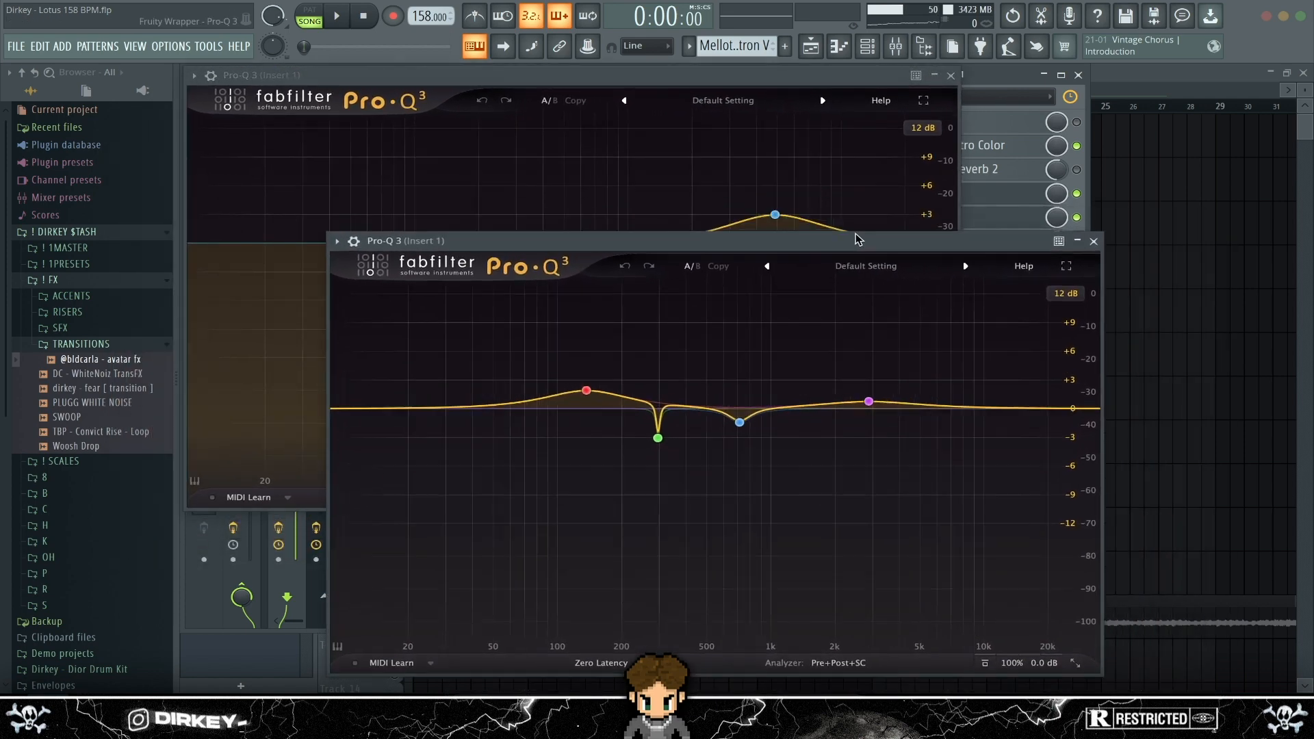
pyautogui.click(1094, 241)
pyautogui.click(951, 75)
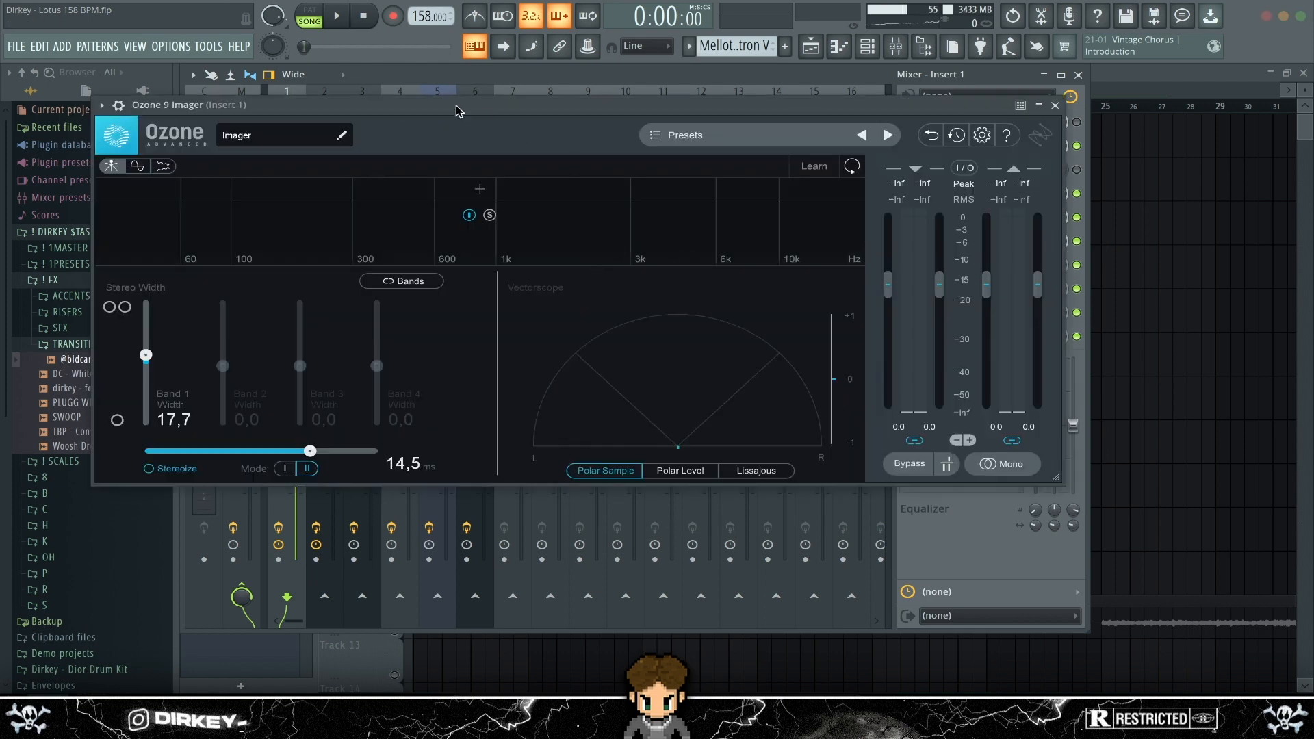
# Play the pattern through Ozone 9 Imager on Insert 1, toggle Stereoize off and on to compare, and close the plugin
pyautogui.moveTo(458, 111); pyautogui.dragTo(530, 110)
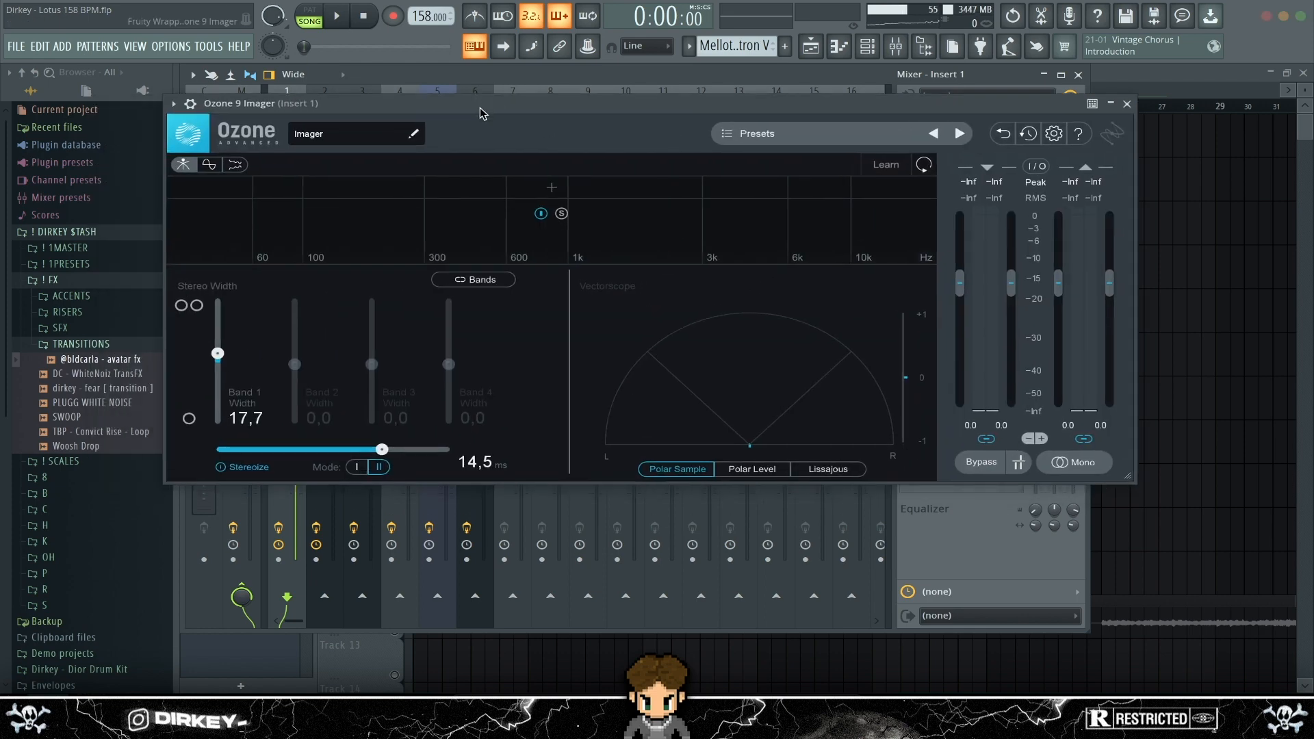
pyautogui.press('space')
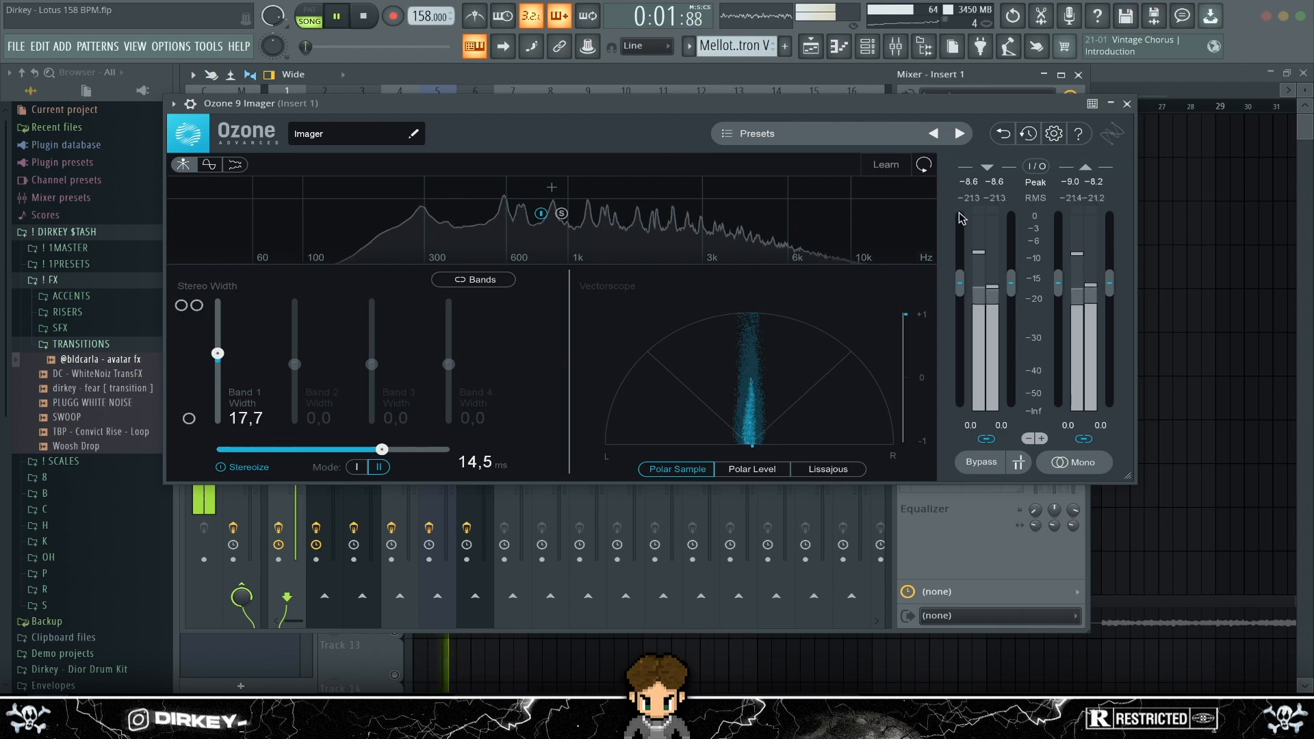
pyautogui.click(221, 468)
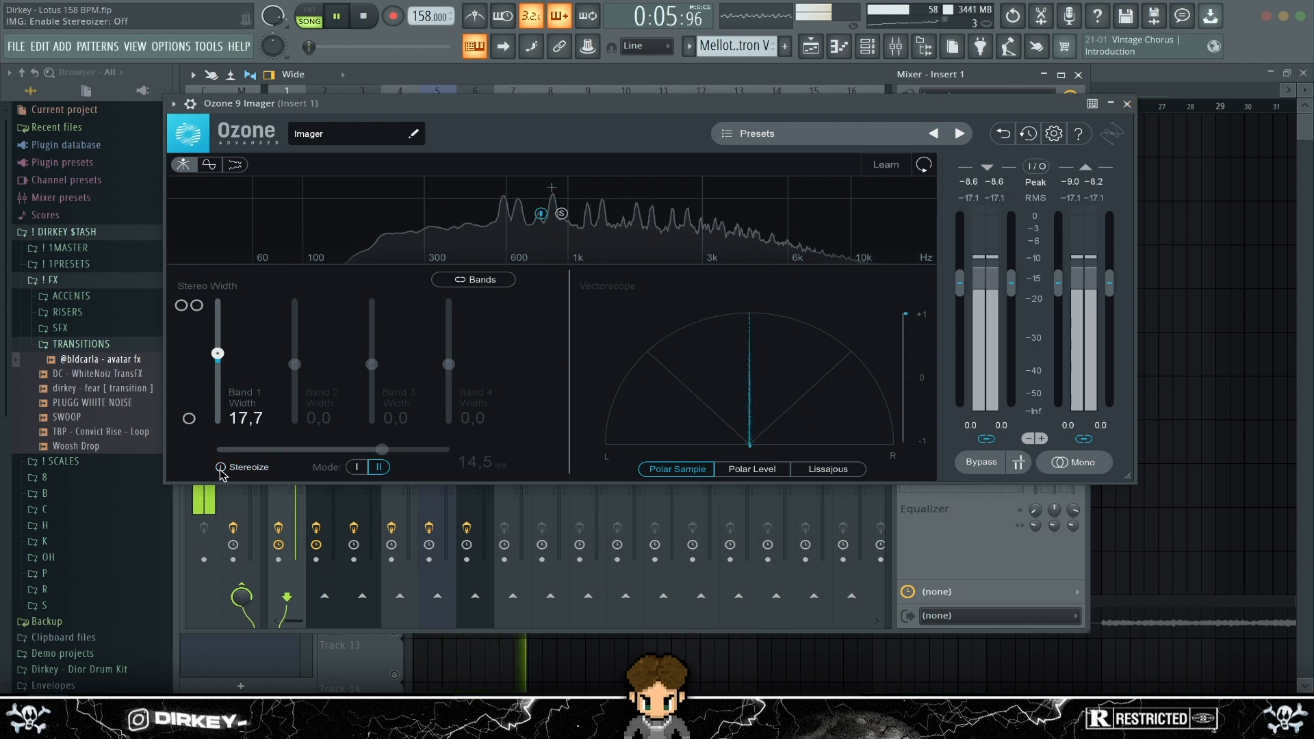
pyautogui.click(221, 467)
pyautogui.press('space')
pyautogui.press('Escape')
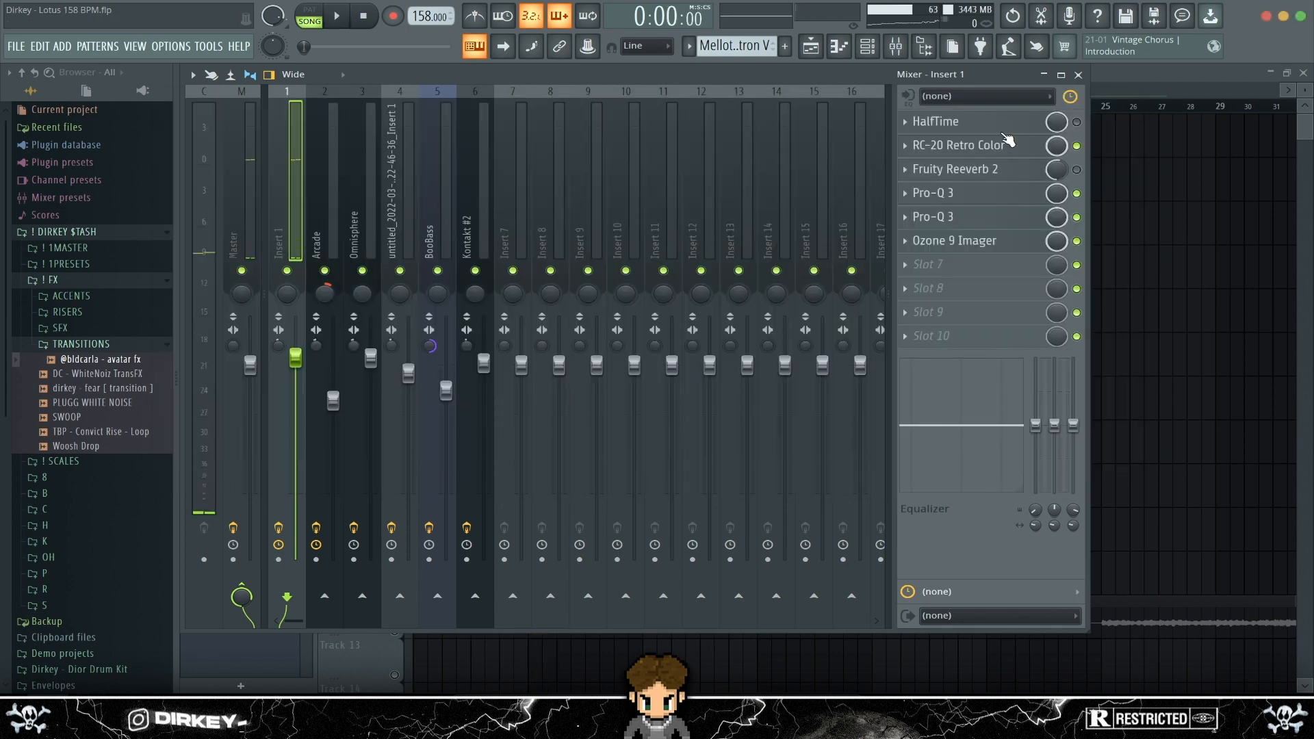
# Close the mixer and remove the Mellotron V clip from Track 3
pyautogui.click(1079, 75)
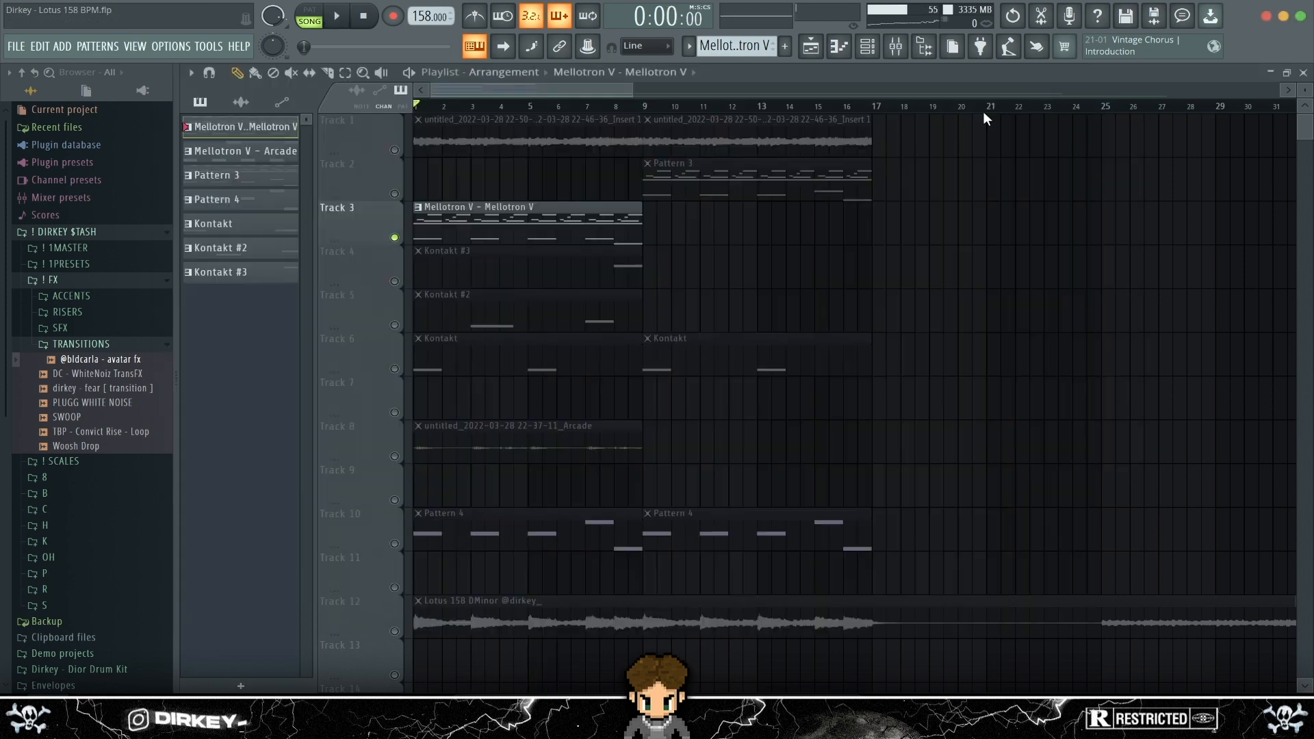
pyautogui.scroll(-3, 490, 110)
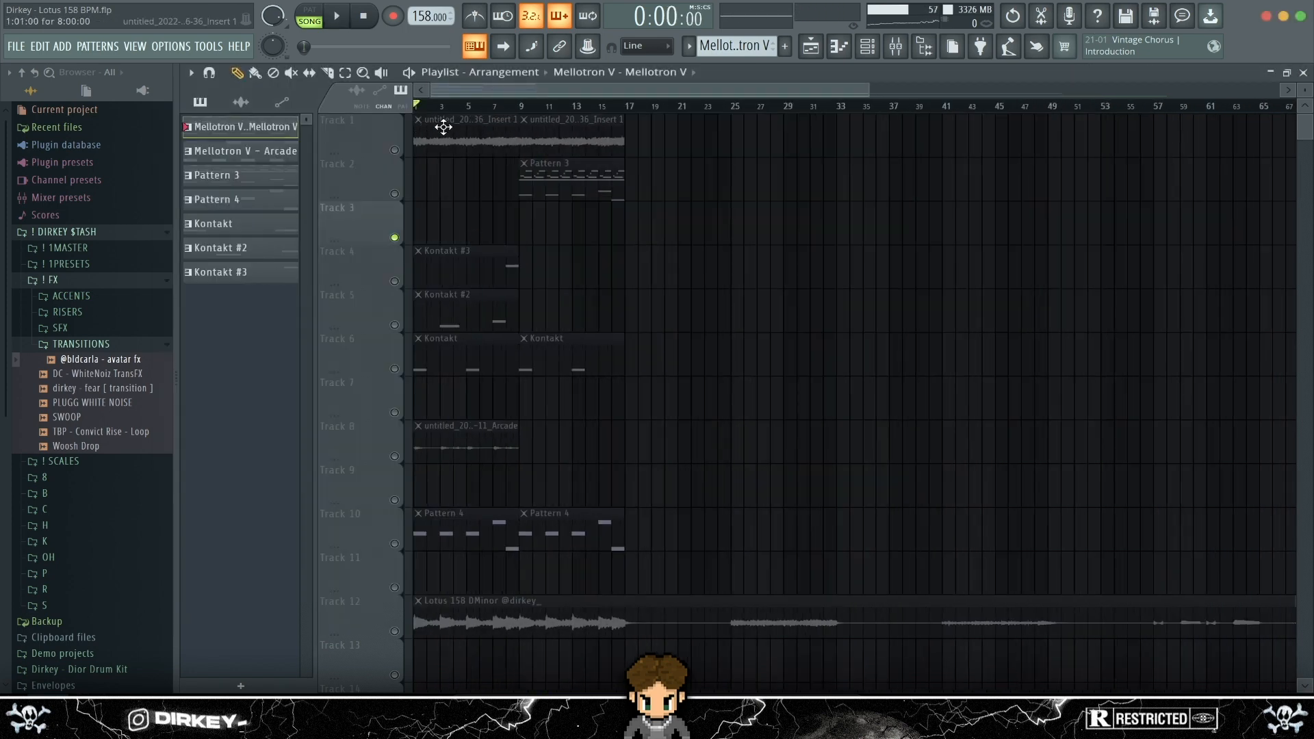
pyautogui.scroll(3, 444, 128)
# Unmute Track 2 with Track 1 left muted, and set the playback position to bar 9 where Pattern 3 starts
pyautogui.click(395, 194)
pyautogui.click(395, 150)
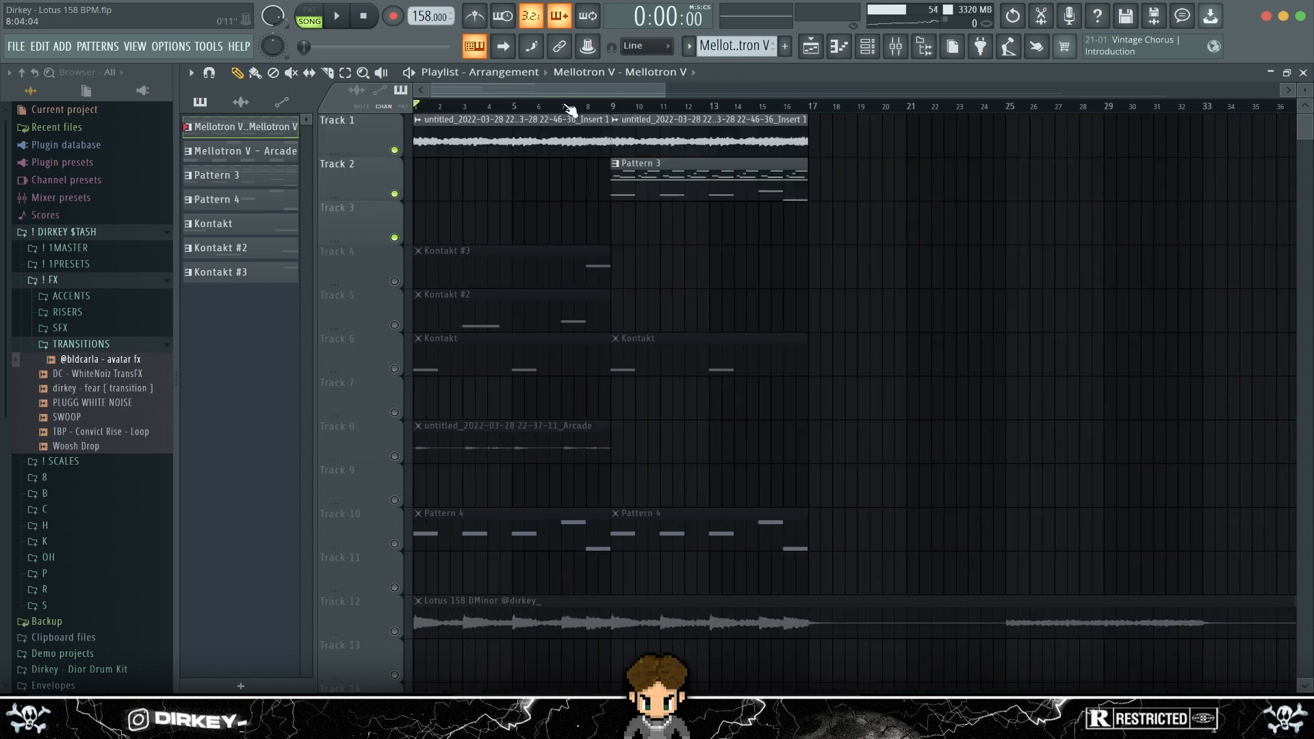
pyautogui.click(394, 150)
pyautogui.click(612, 104)
pyautogui.moveTo(542, 87); pyautogui.dragTo(579, 83)
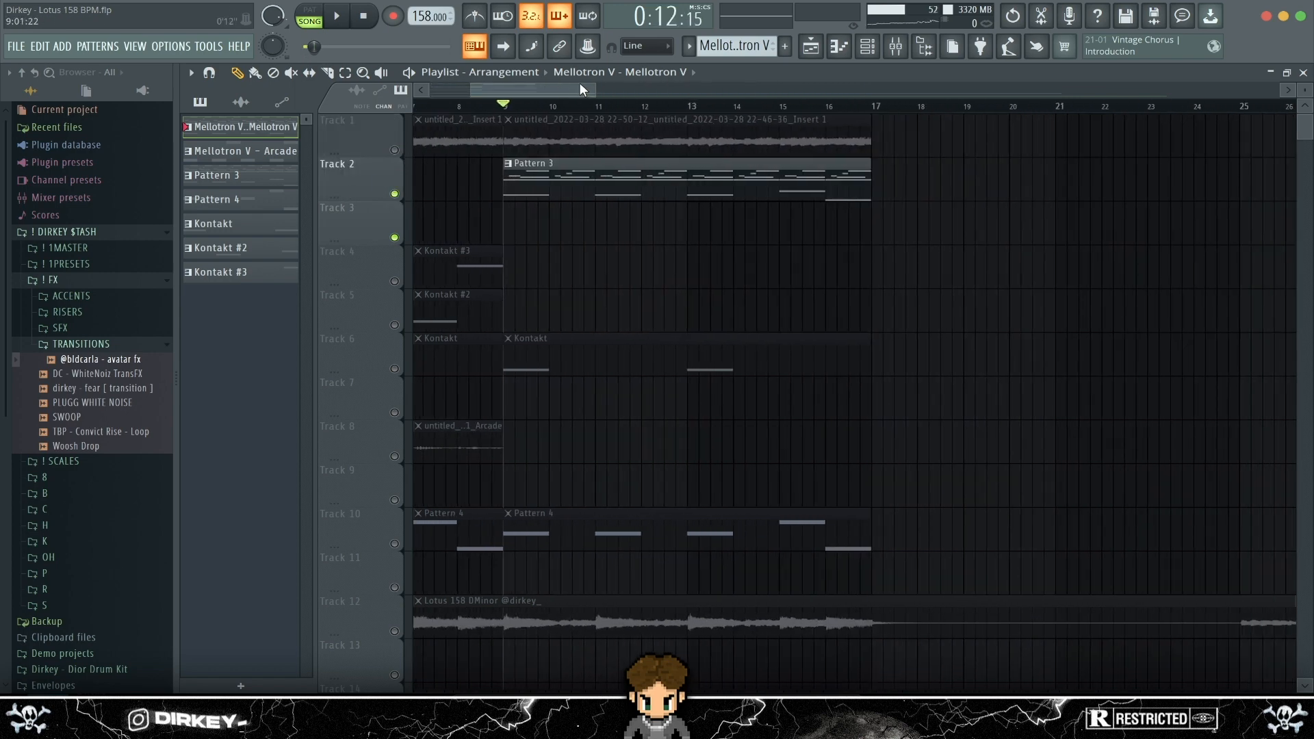
# Play Pattern 3 from bar 9, show all channels in the Channel rack, and move the rack clear of the clips
pyautogui.press('space')
pyautogui.press('F6')
pyautogui.click(831, 195)
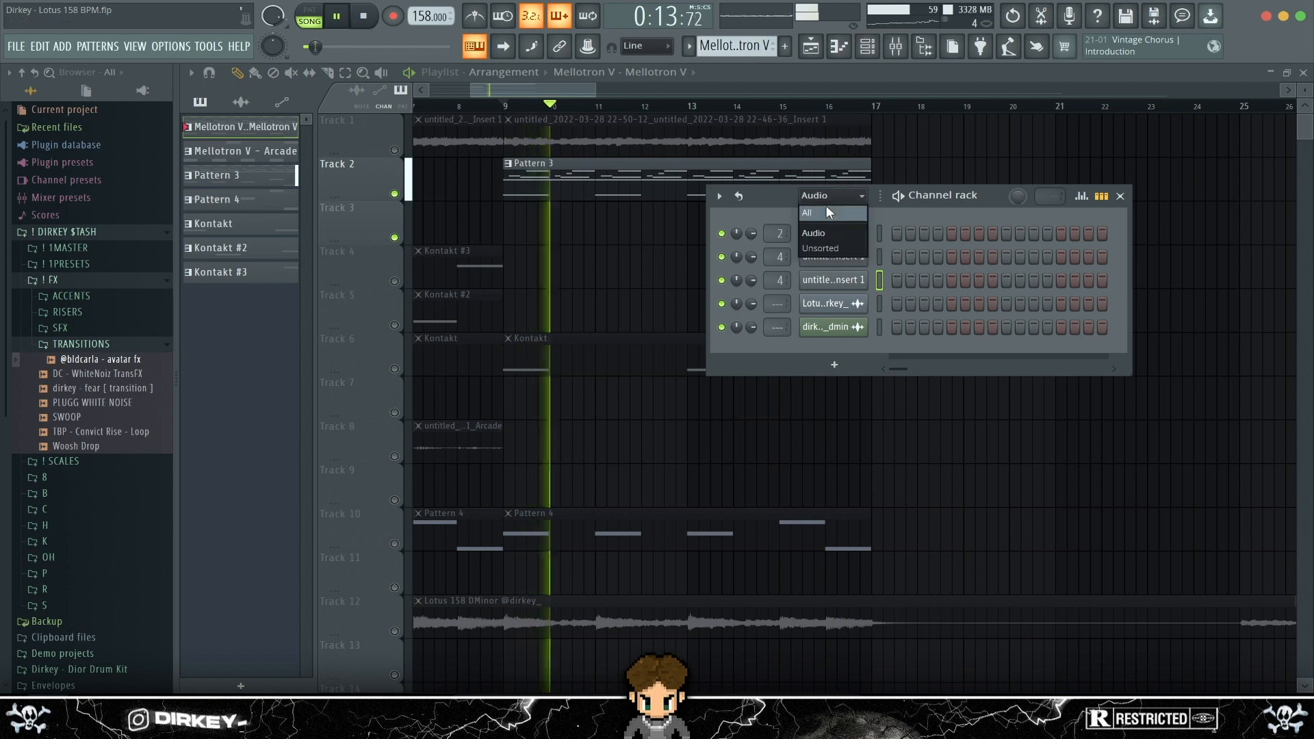
pyautogui.click(827, 214)
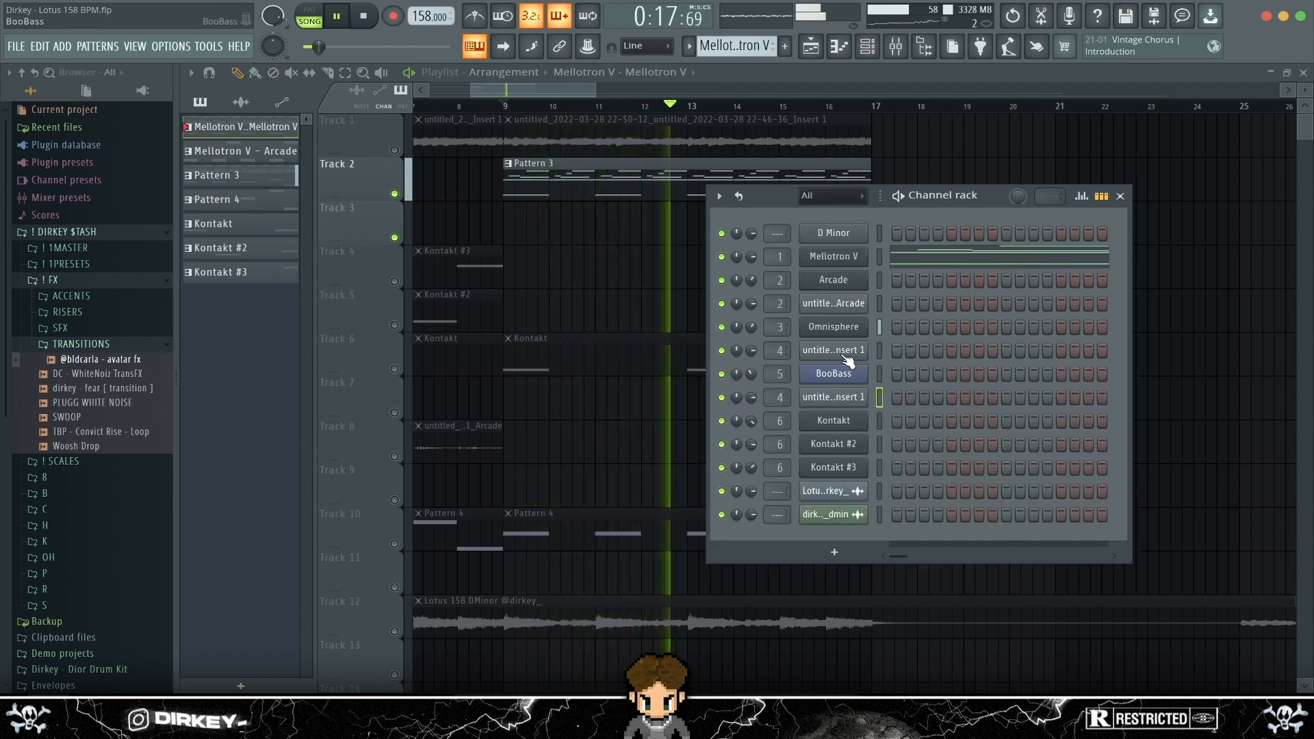
pyautogui.moveTo(770, 195); pyautogui.dragTo(950, 202)
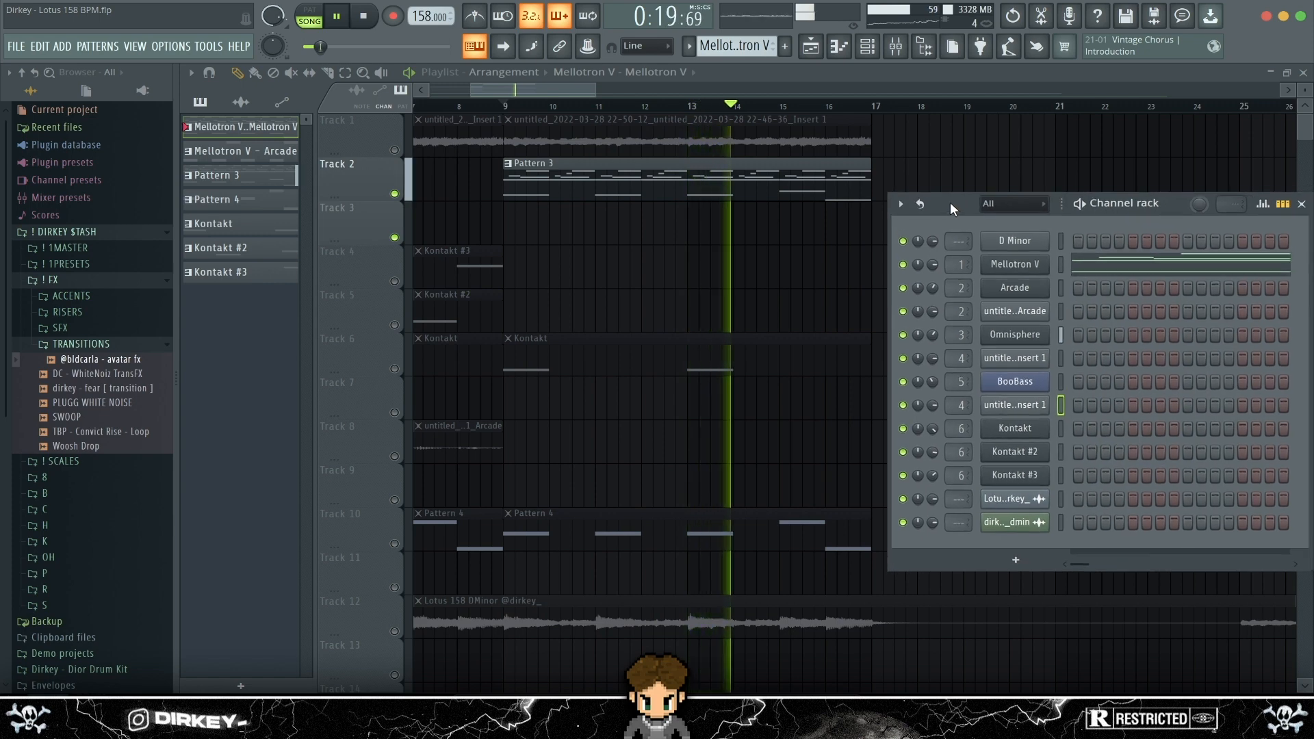
pyautogui.press('space')
pyautogui.scroll(-3, 502, 106)
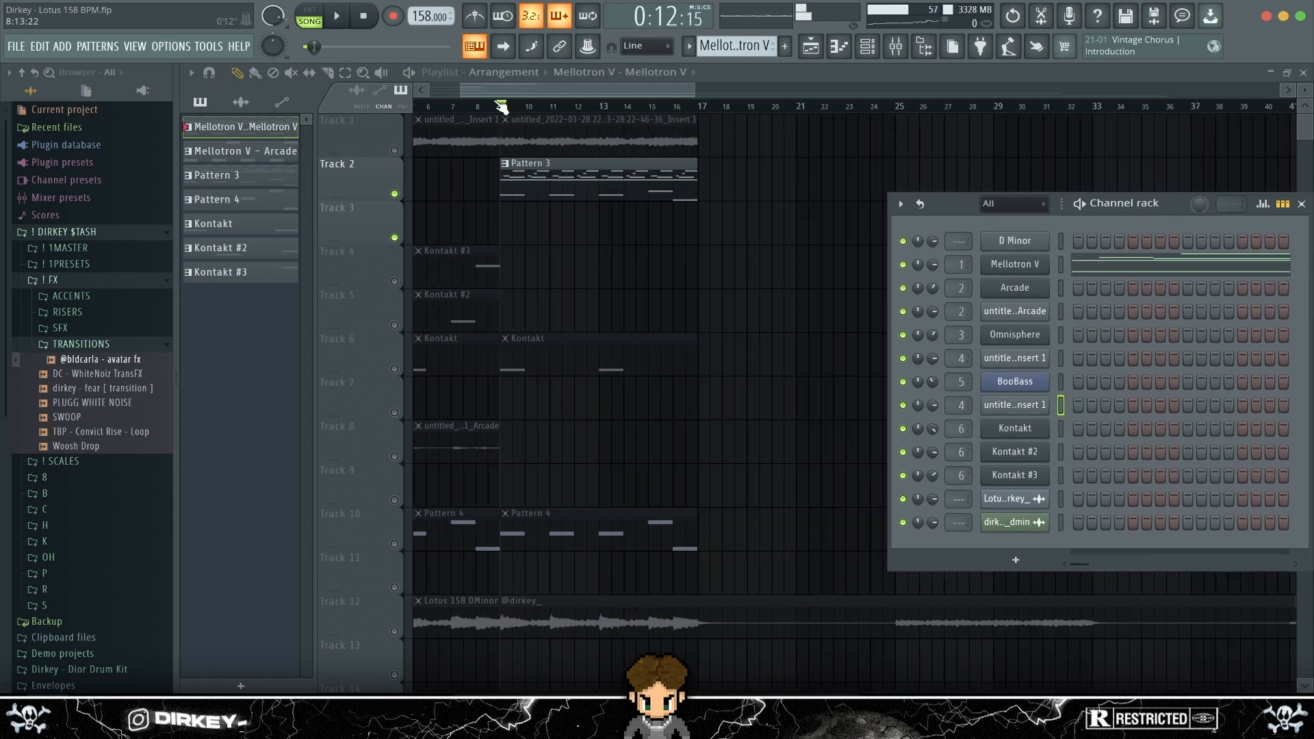
# Unmute Track 1 and play it together with Pattern 3 on Track 2 from bar 9
pyautogui.click(395, 150)
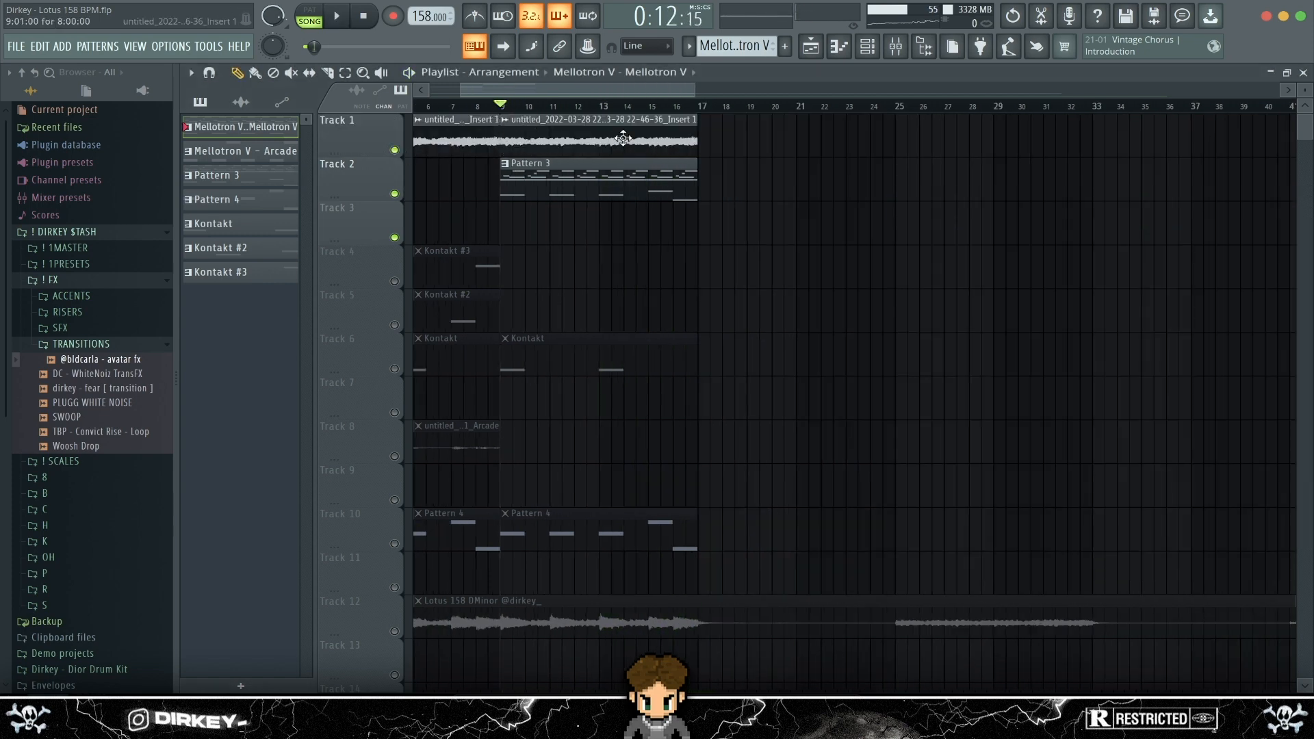
pyautogui.scroll(3, 507, 111)
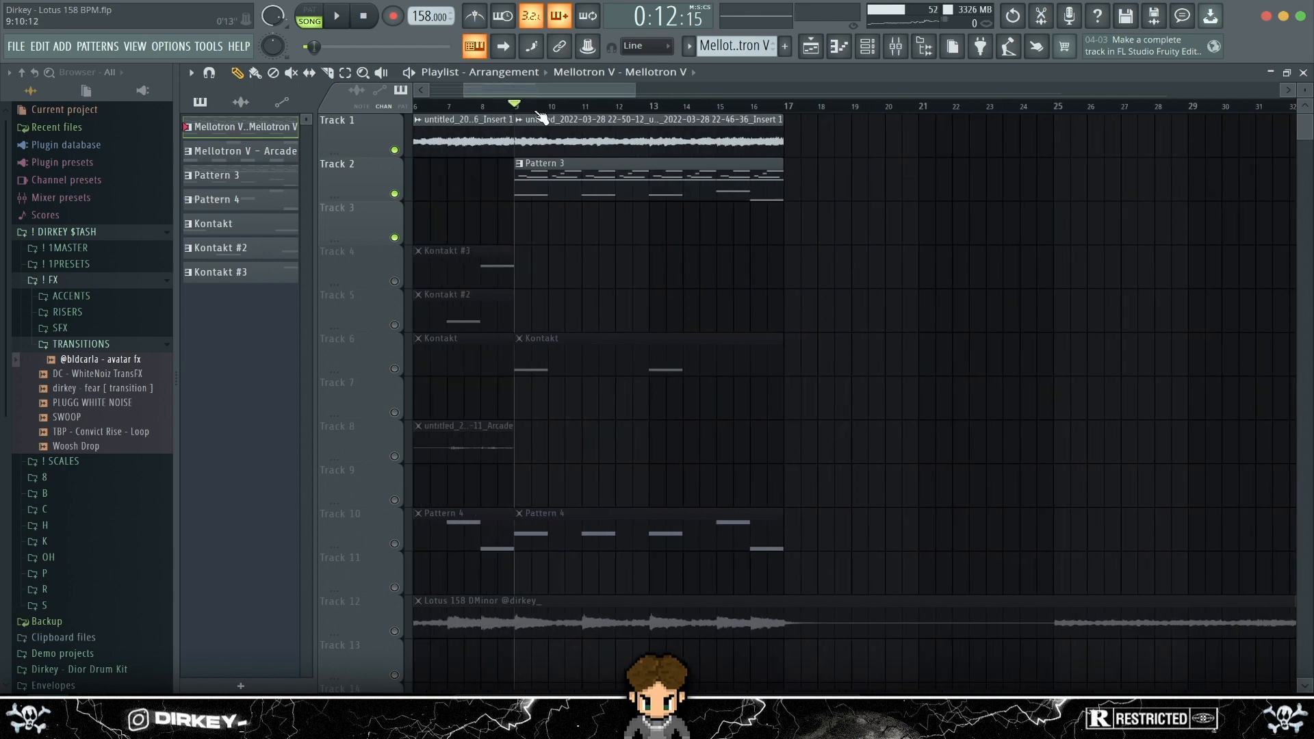
pyautogui.scroll(2, 538, 116)
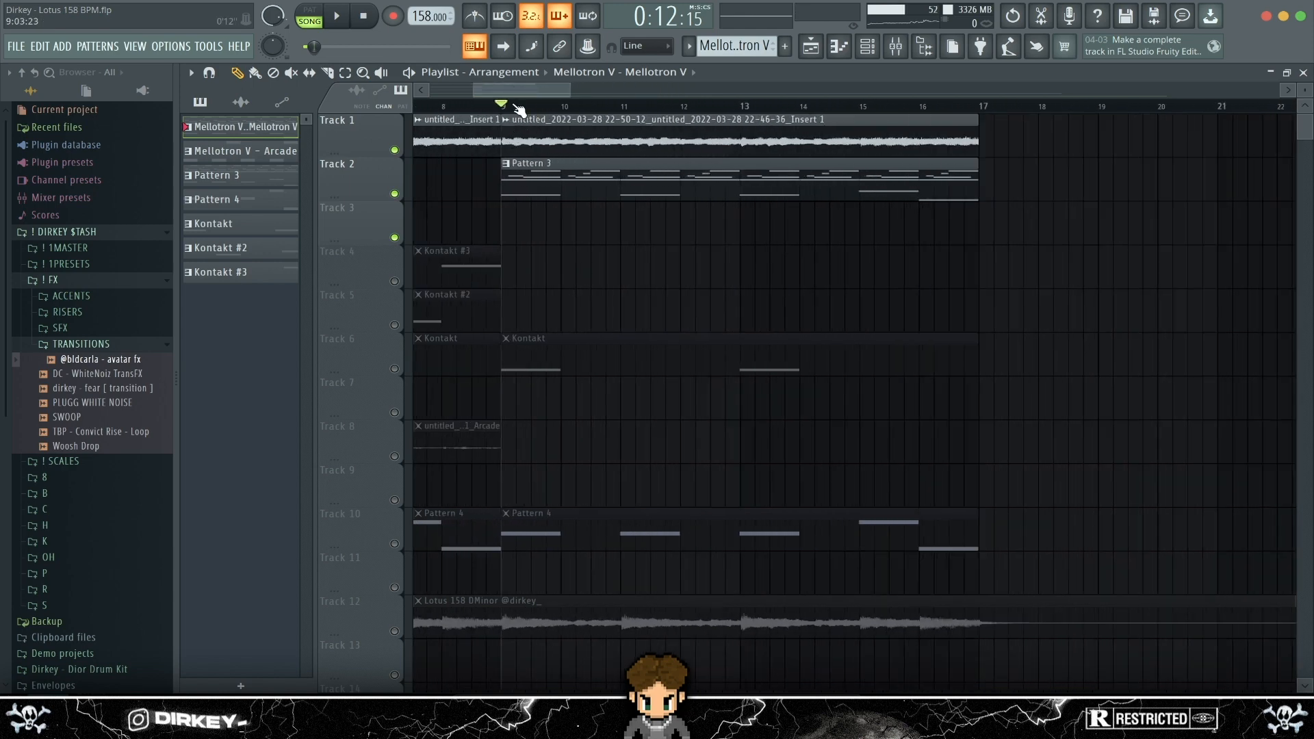
pyautogui.scroll(-1, 514, 109)
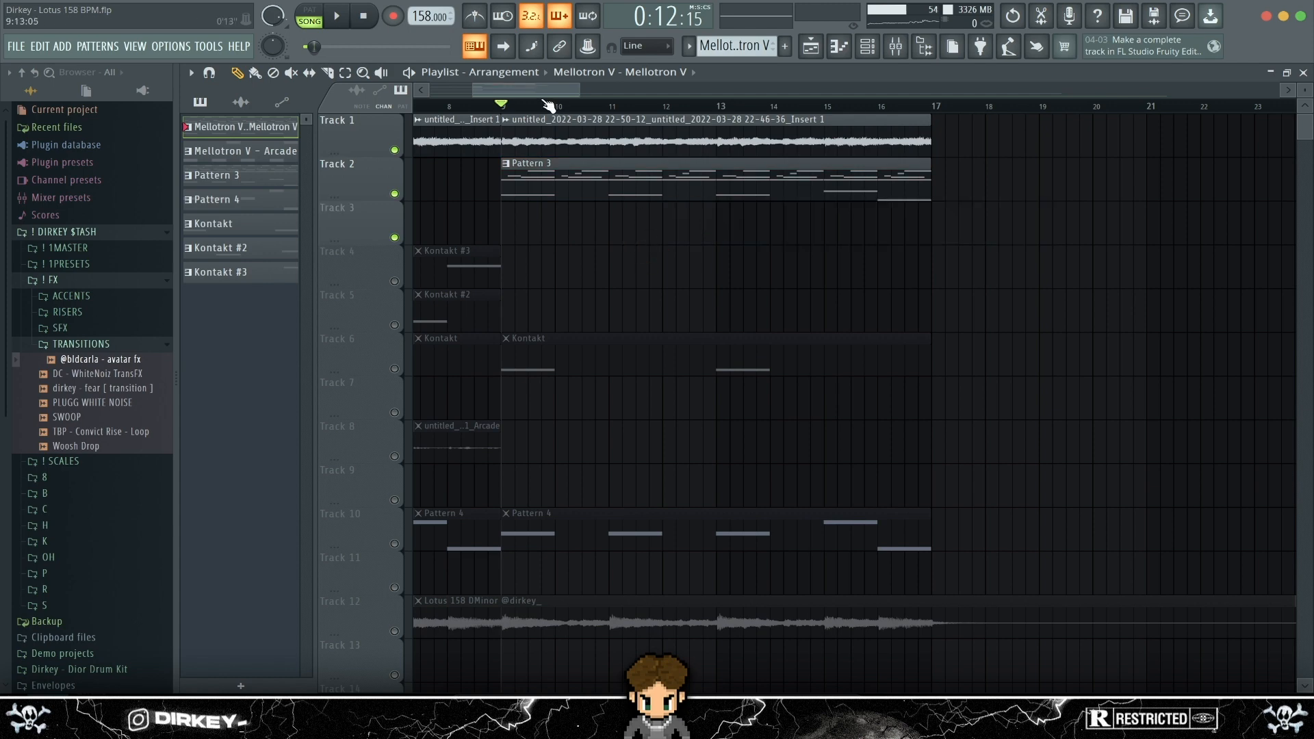
pyautogui.scroll(-2, 521, 103)
pyautogui.scroll(-1, 541, 91)
pyautogui.scroll(1, 526, 92)
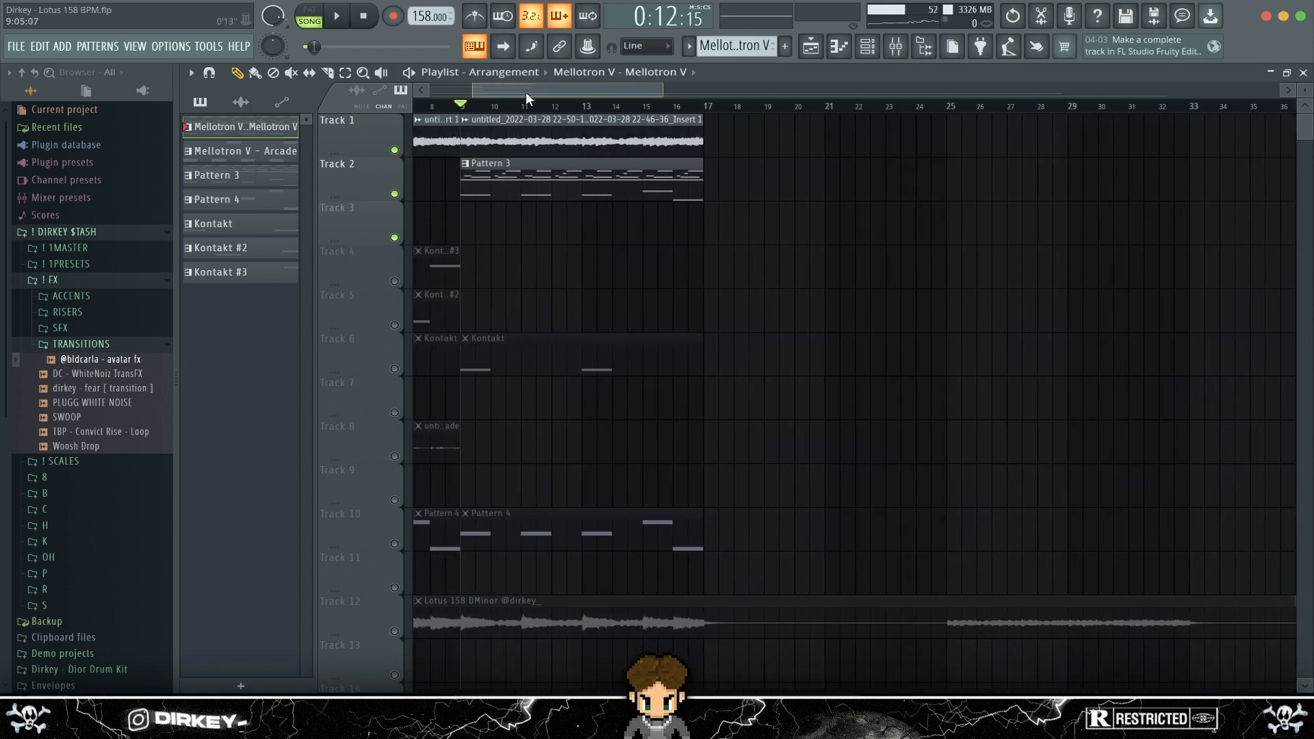
pyautogui.press('space')
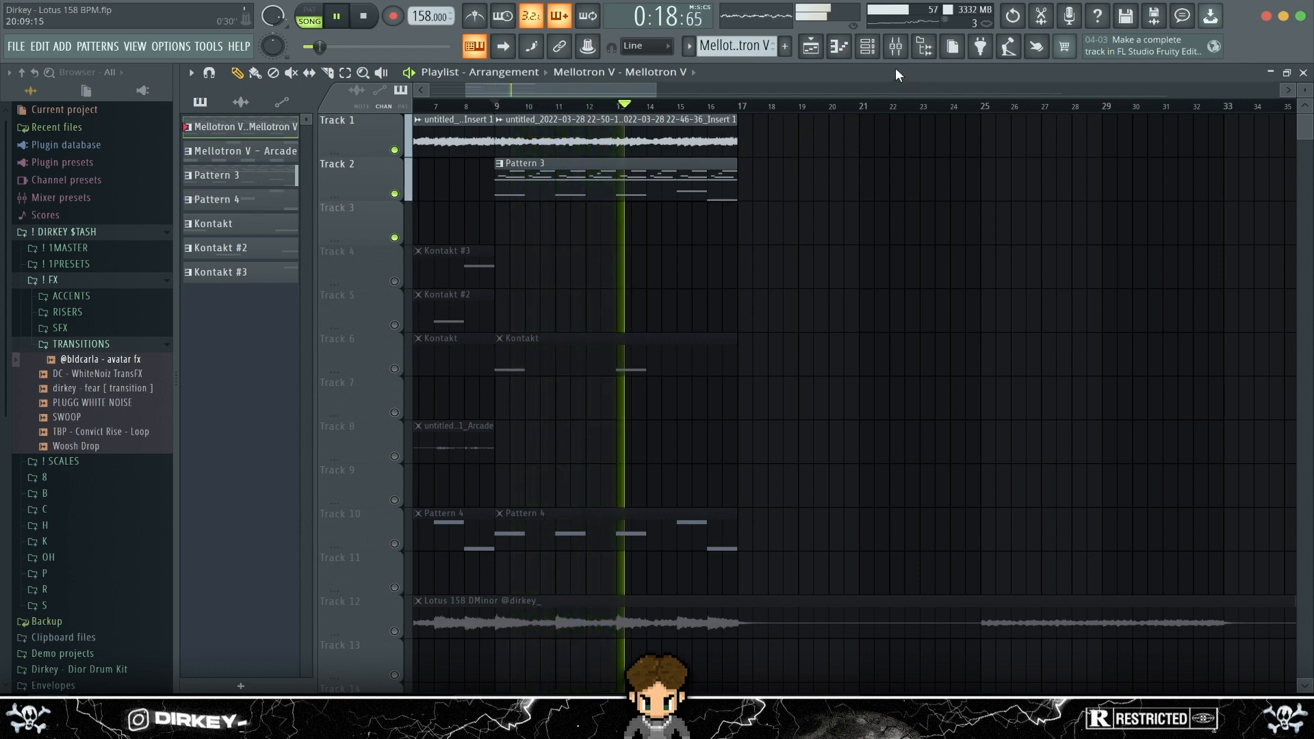
pyautogui.press('space')
# Bring up the mixer and Channel rack, and open the Omnisphere instrument to examine its Blissfully Unaware patch
pyautogui.click(879, 48)
pyautogui.click(879, 48)
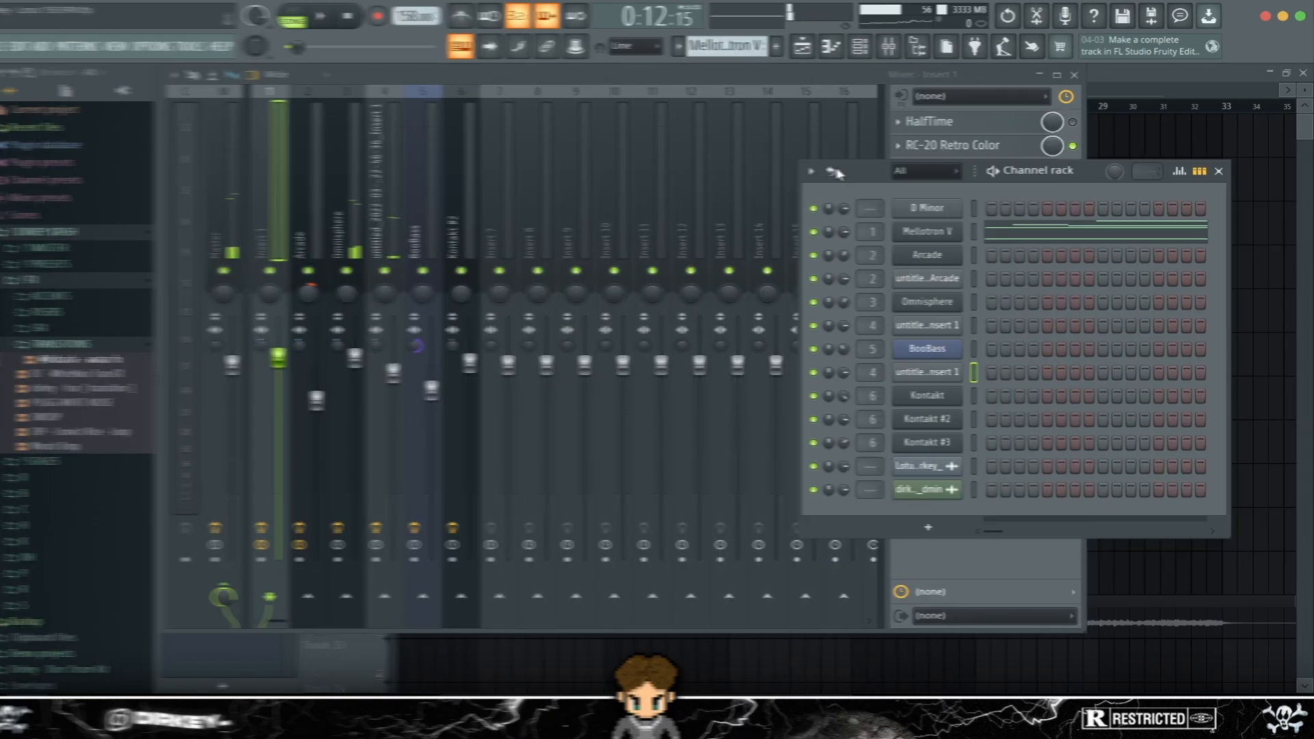
pyautogui.click(924, 273)
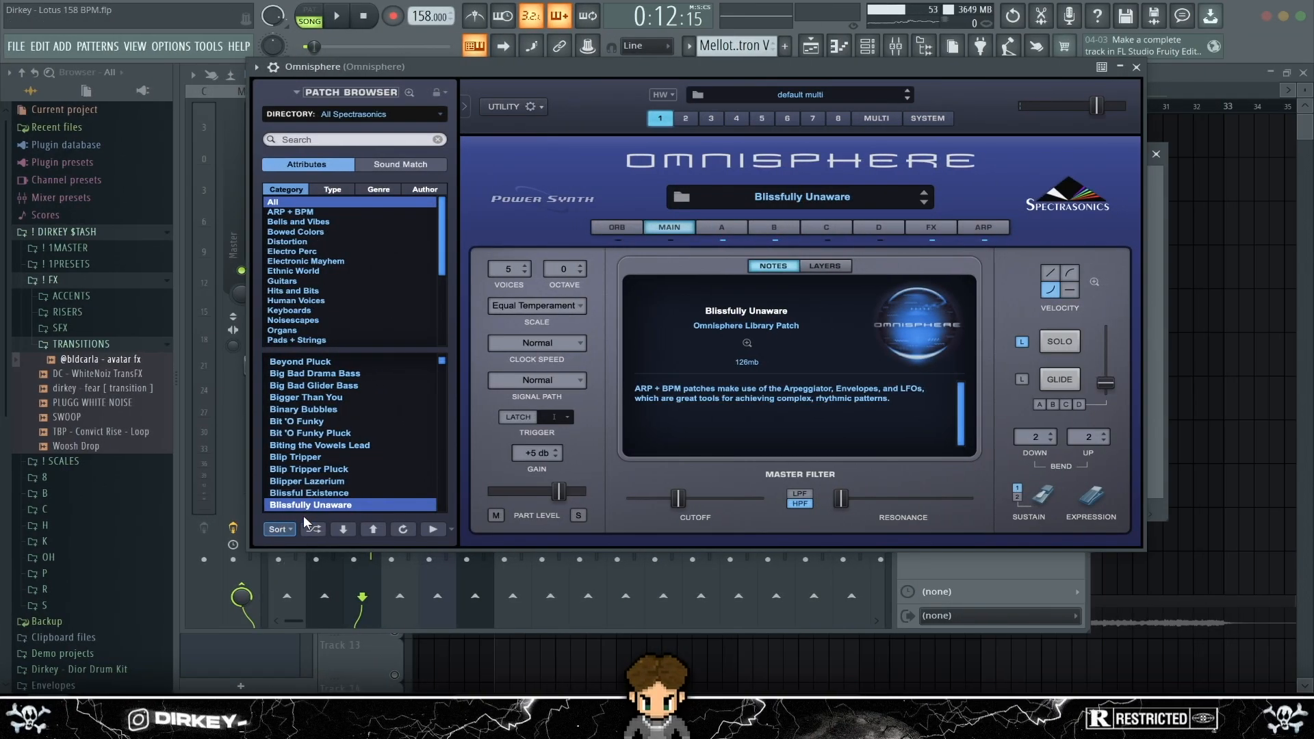
pyautogui.moveTo(507, 68); pyautogui.dragTo(479, 81)
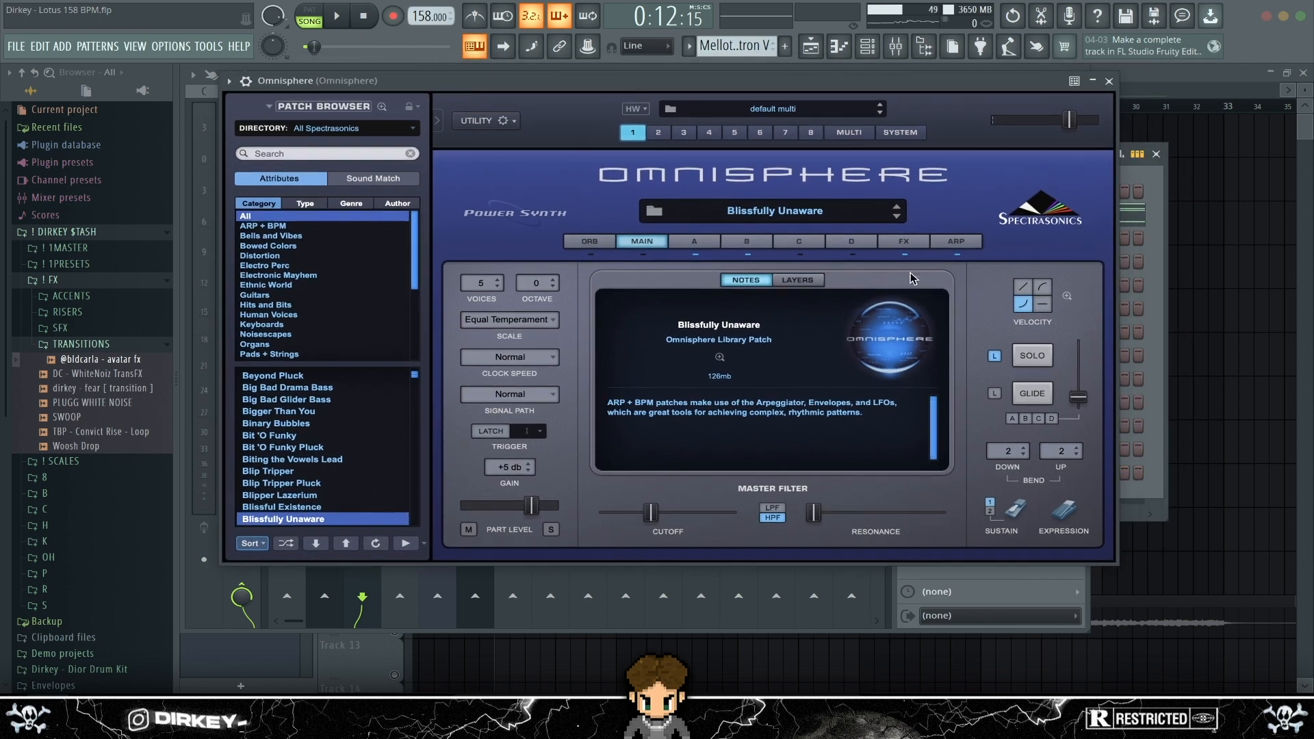
# Look through Omnisphere's FX racks for the individual layers and the Aux rack, and close the instrument
pyautogui.click(909, 241)
pyautogui.click(830, 281)
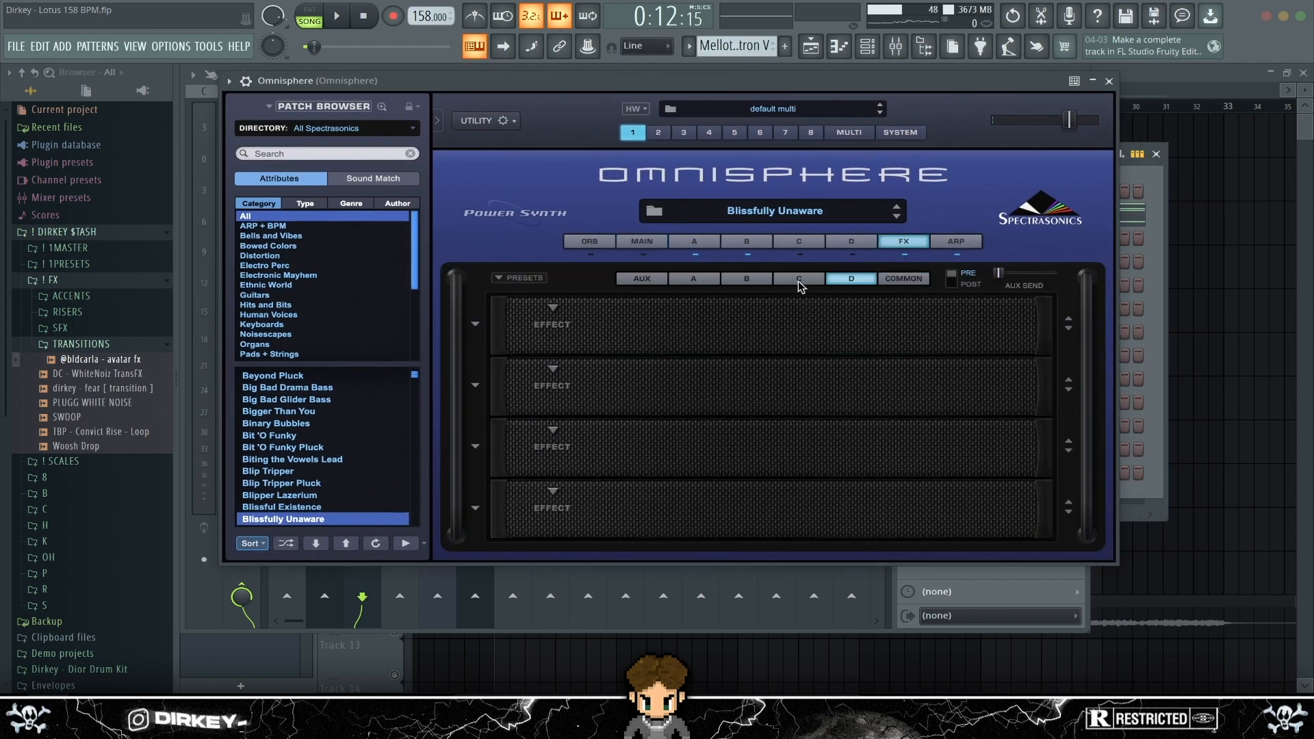
pyautogui.click(799, 281)
pyautogui.click(700, 276)
pyautogui.click(642, 279)
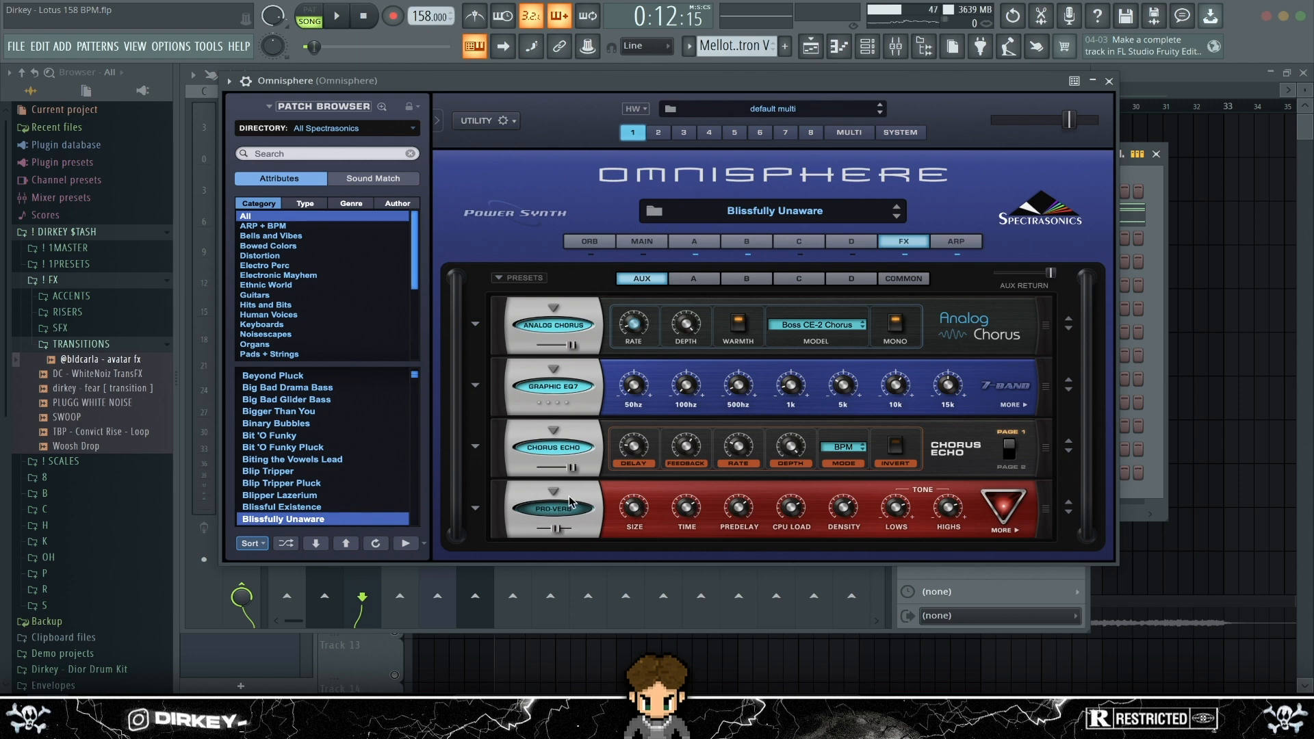
pyautogui.click(1111, 81)
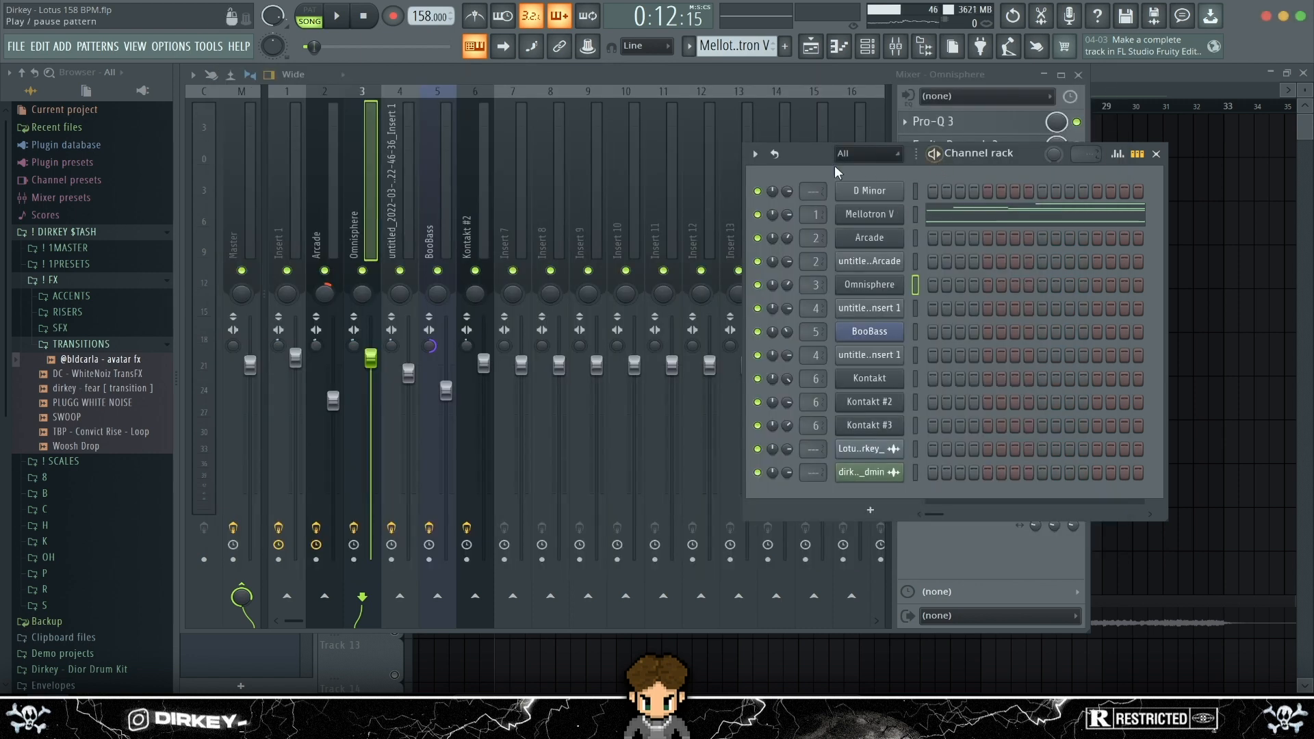
# Examine Pro-Q 3, Fruity Reeverb 2 and Ozone 9 Imager on the Omnisphere mixer track, and close the mixer
pyautogui.moveTo(814, 158); pyautogui.dragTo(725, 140)
pyautogui.click(1068, 137)
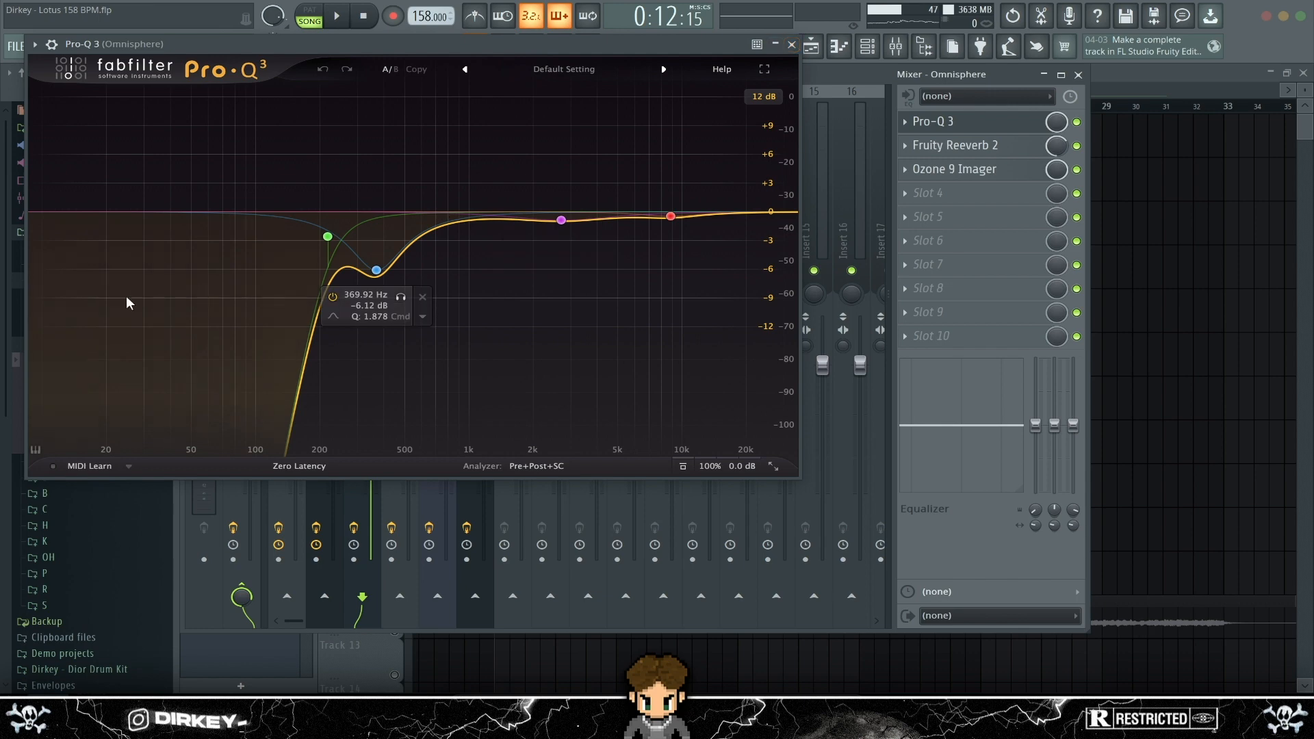
pyautogui.click(792, 44)
pyautogui.click(948, 146)
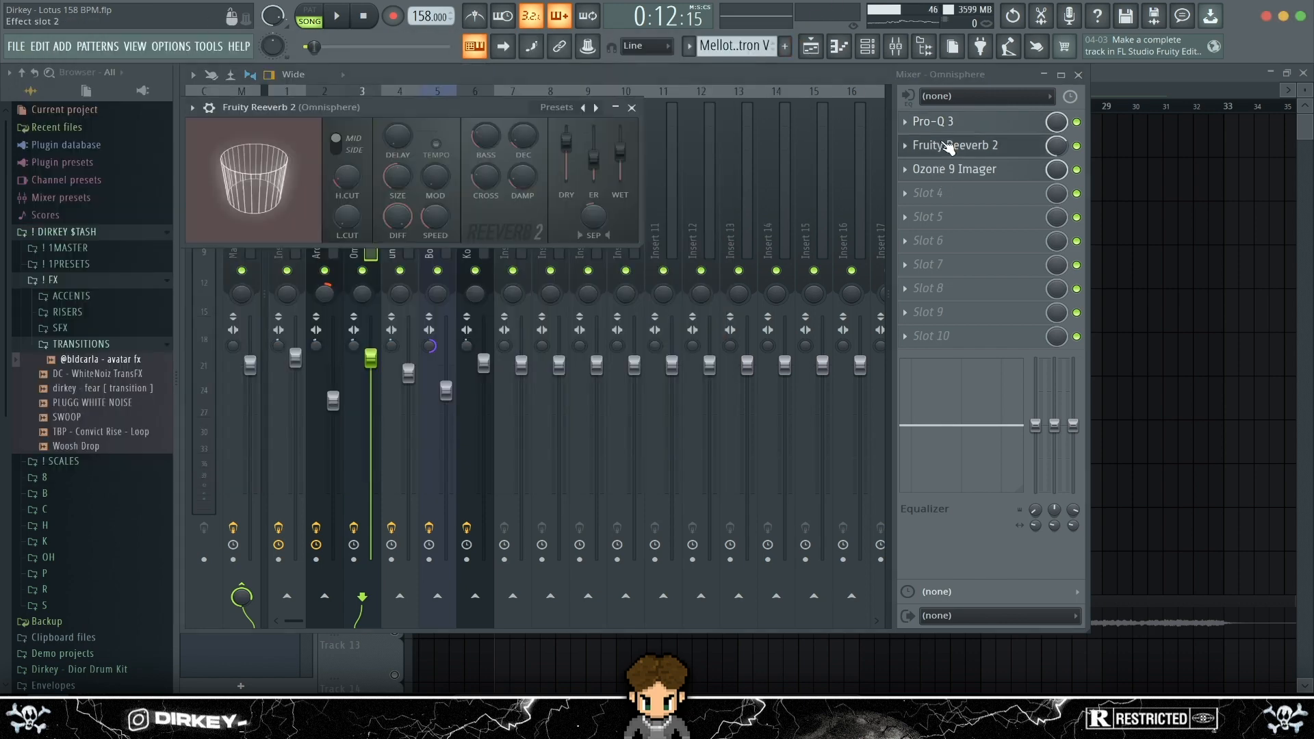
pyautogui.click(632, 108)
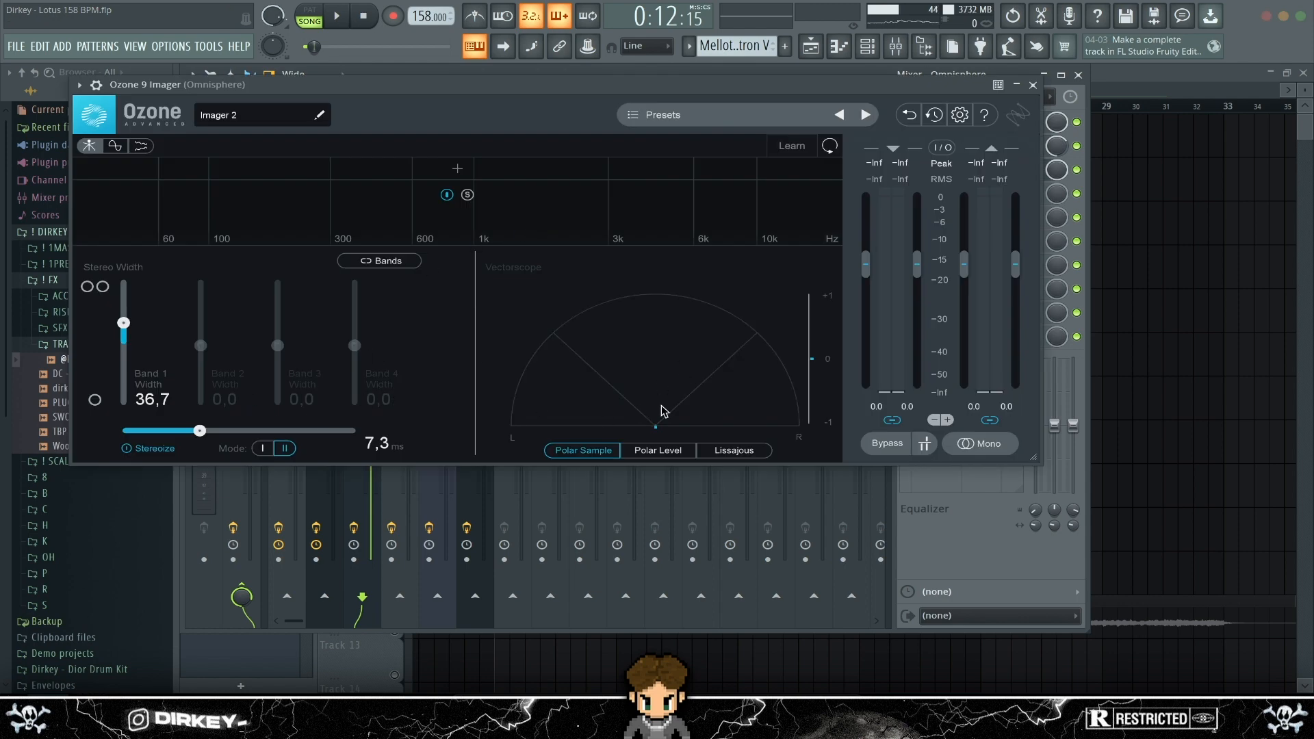
pyautogui.moveTo(523, 73)
pyautogui.mouseDown()
pyautogui.moveTo(544, 60)
pyautogui.moveTo(524, 74)
pyautogui.mouseUp()
pyautogui.click(1079, 76)
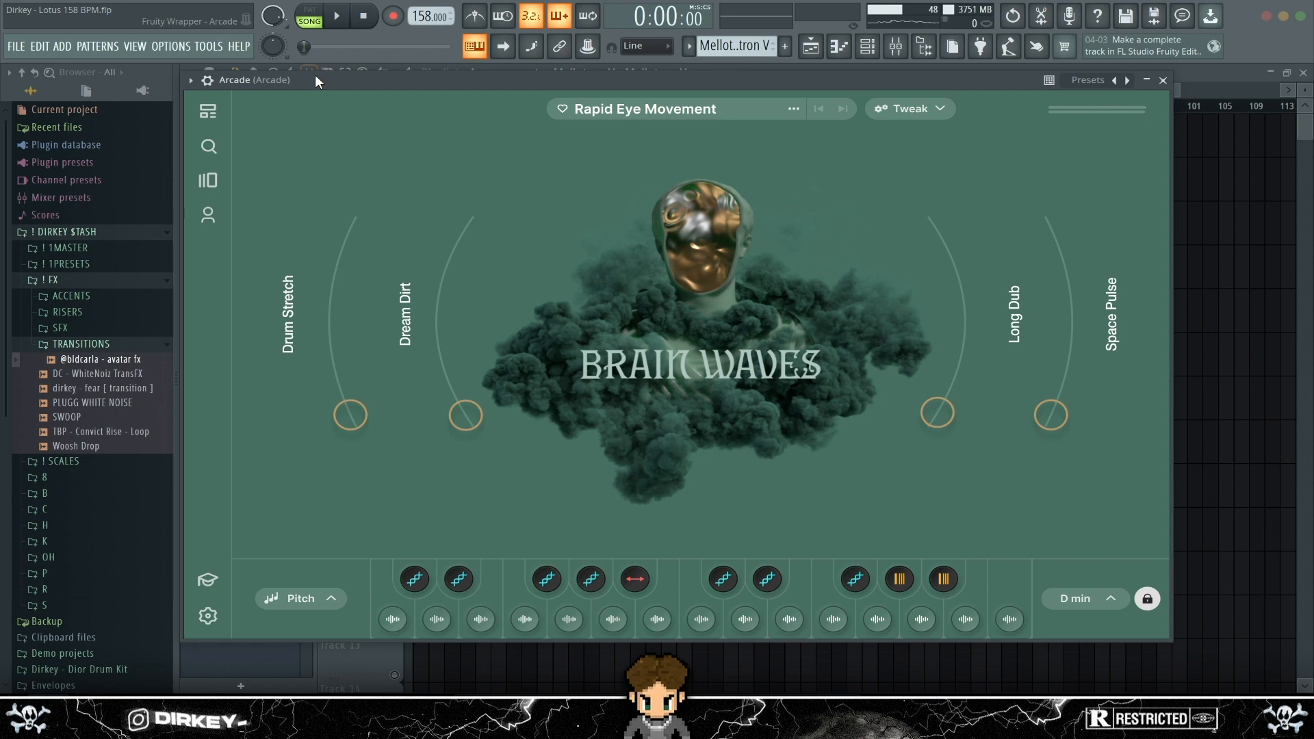
# Examine the Arcade instrument with the Rapid Eye Movement kit, and close its window and the Channel rack
pyautogui.moveTo(315, 75); pyautogui.dragTo(362, 96)
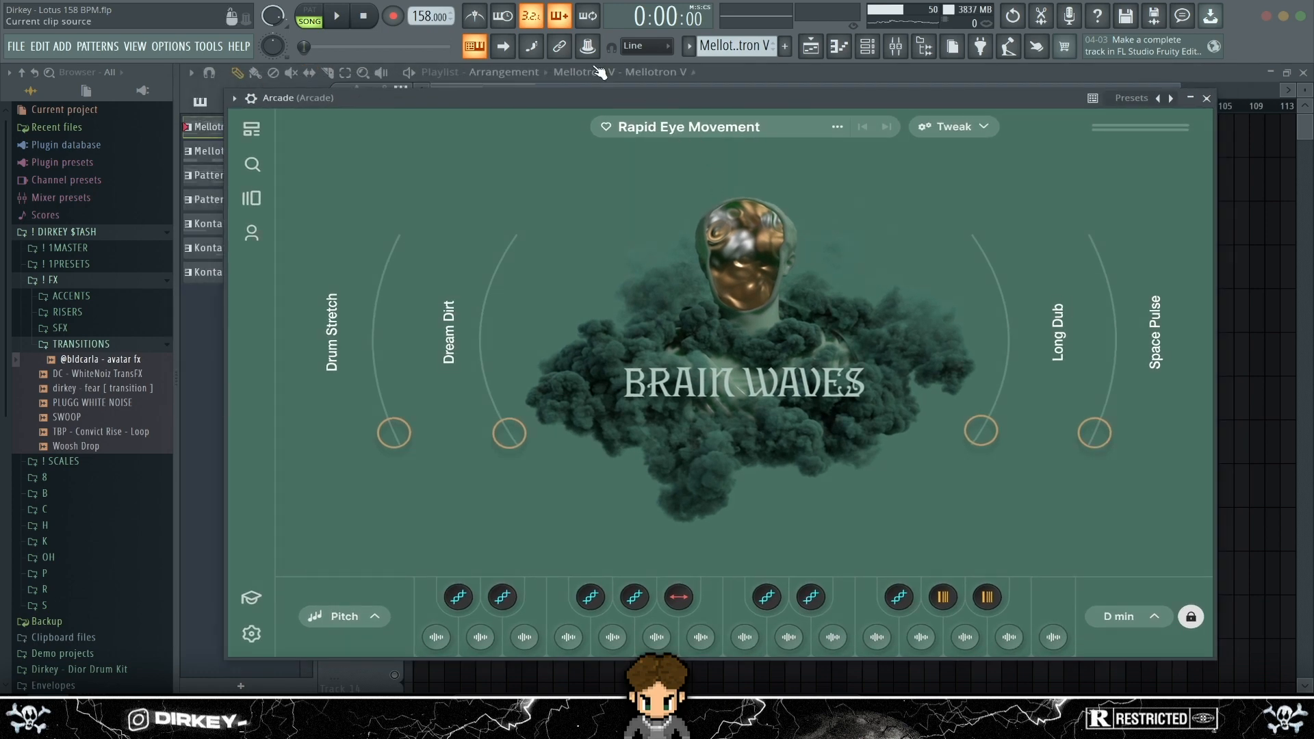
pyautogui.moveTo(516, 98); pyautogui.dragTo(475, 73)
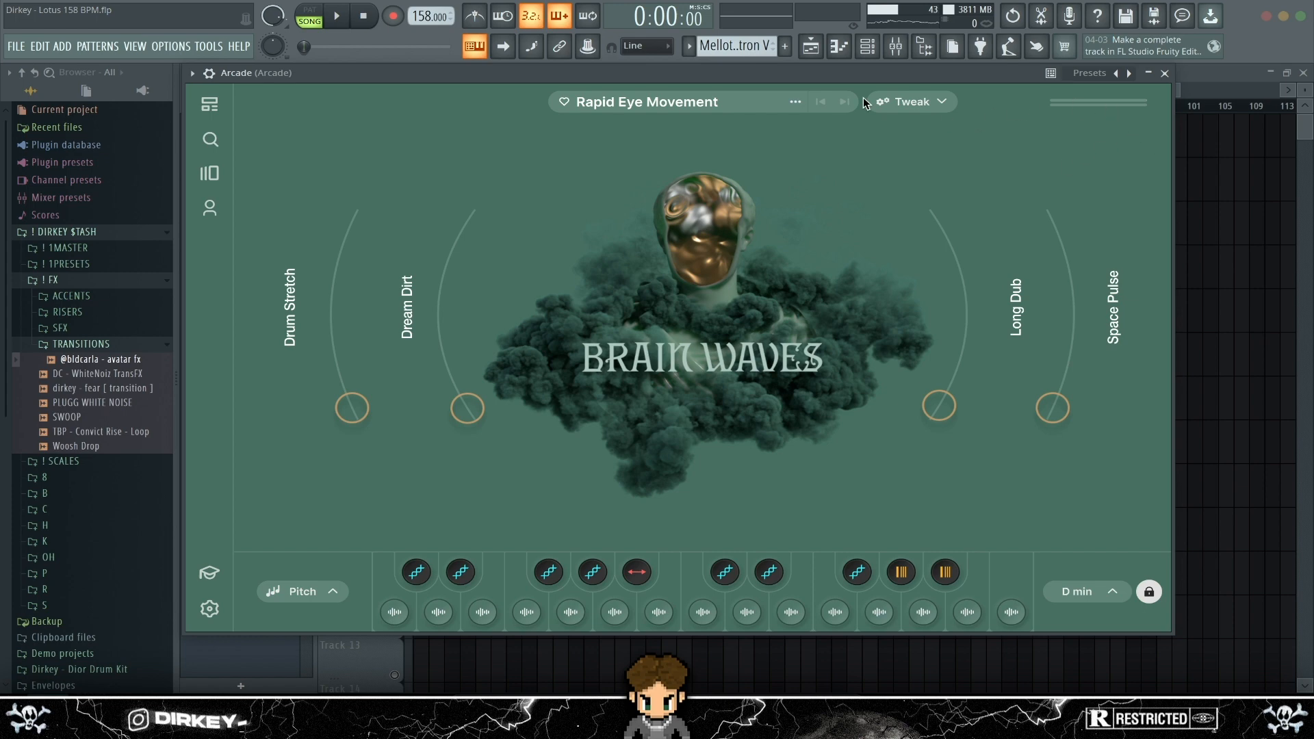
pyautogui.click(1166, 74)
pyautogui.press('F6')
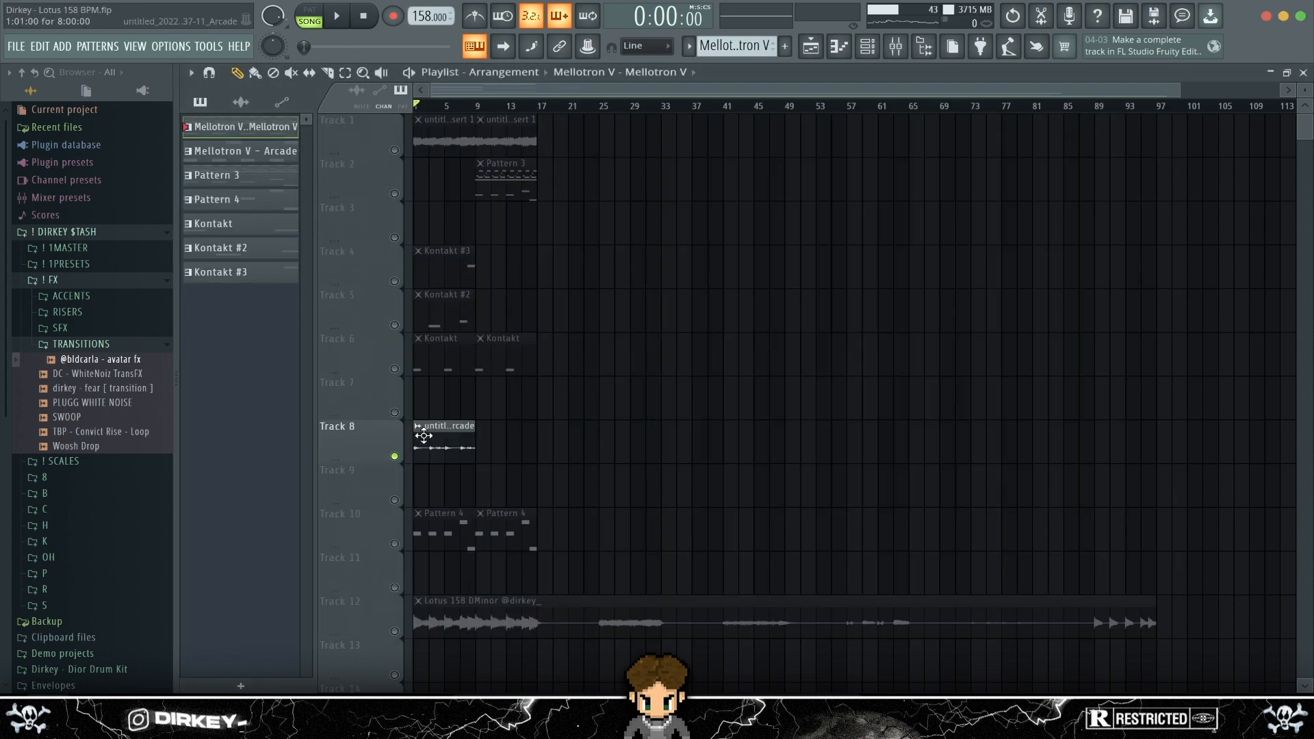
# Play the Arcade clip on Track 8 and examine the pan curve and mix of ShaperBox 2 on its mixer track
pyautogui.press('space')
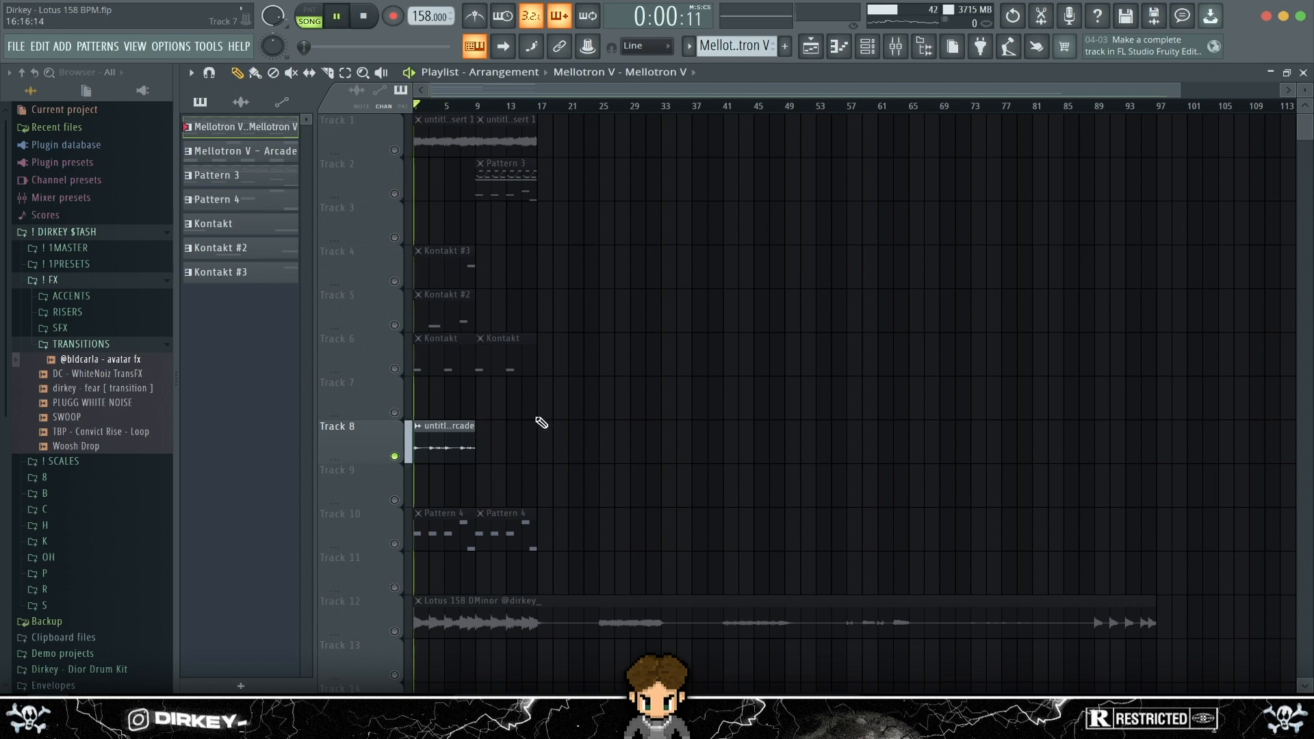
pyautogui.click(891, 55)
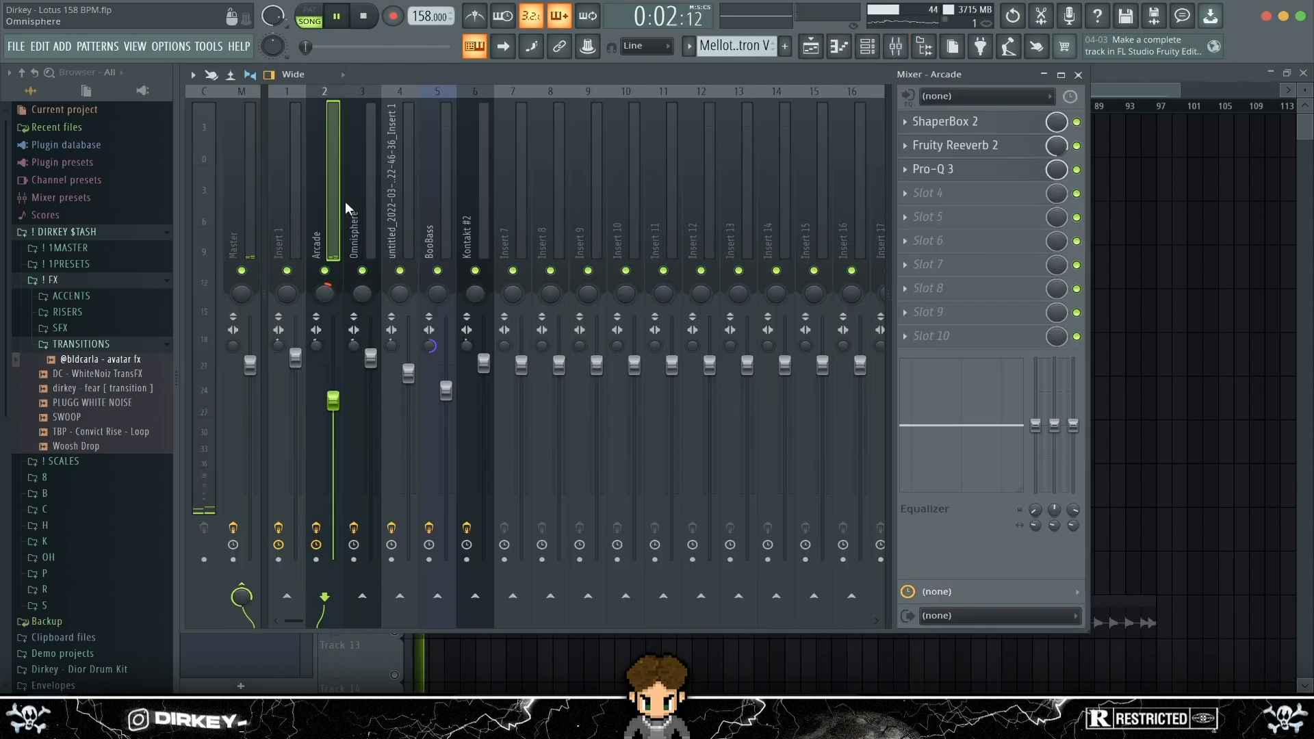
pyautogui.click(951, 121)
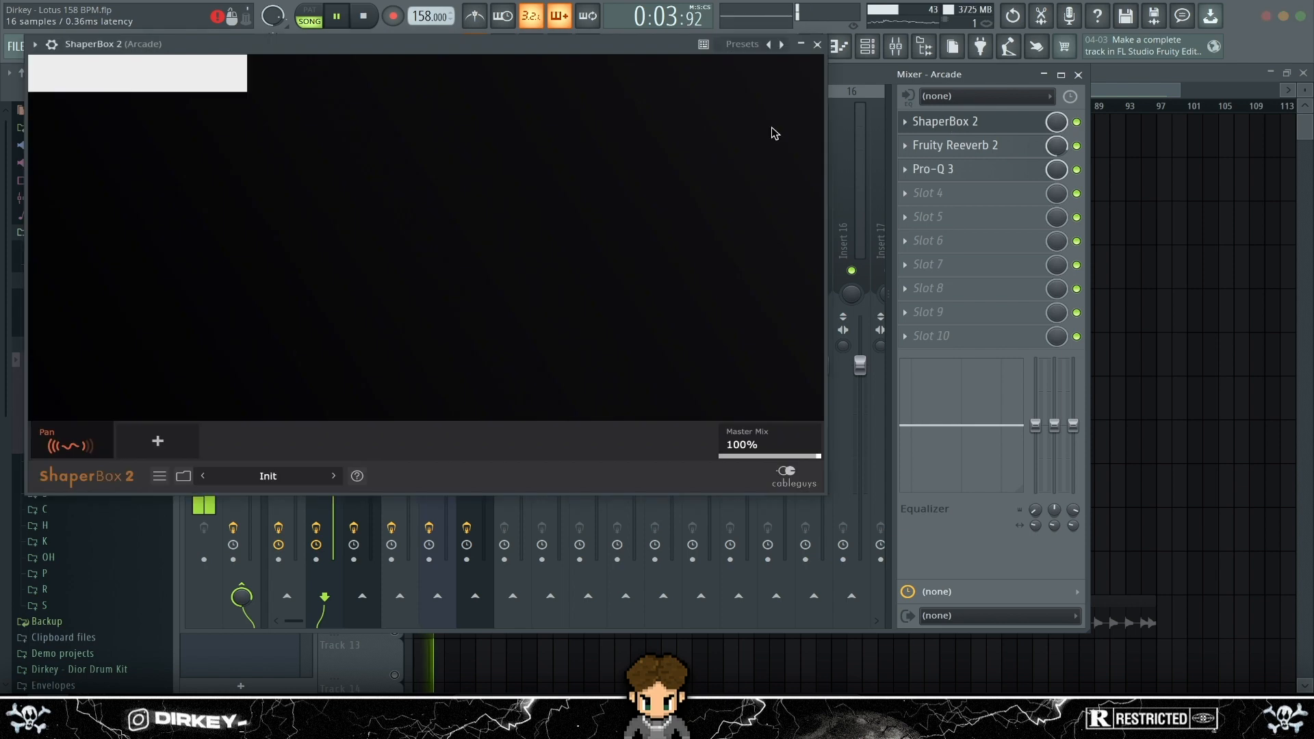
pyautogui.moveTo(296, 51); pyautogui.dragTo(499, 101)
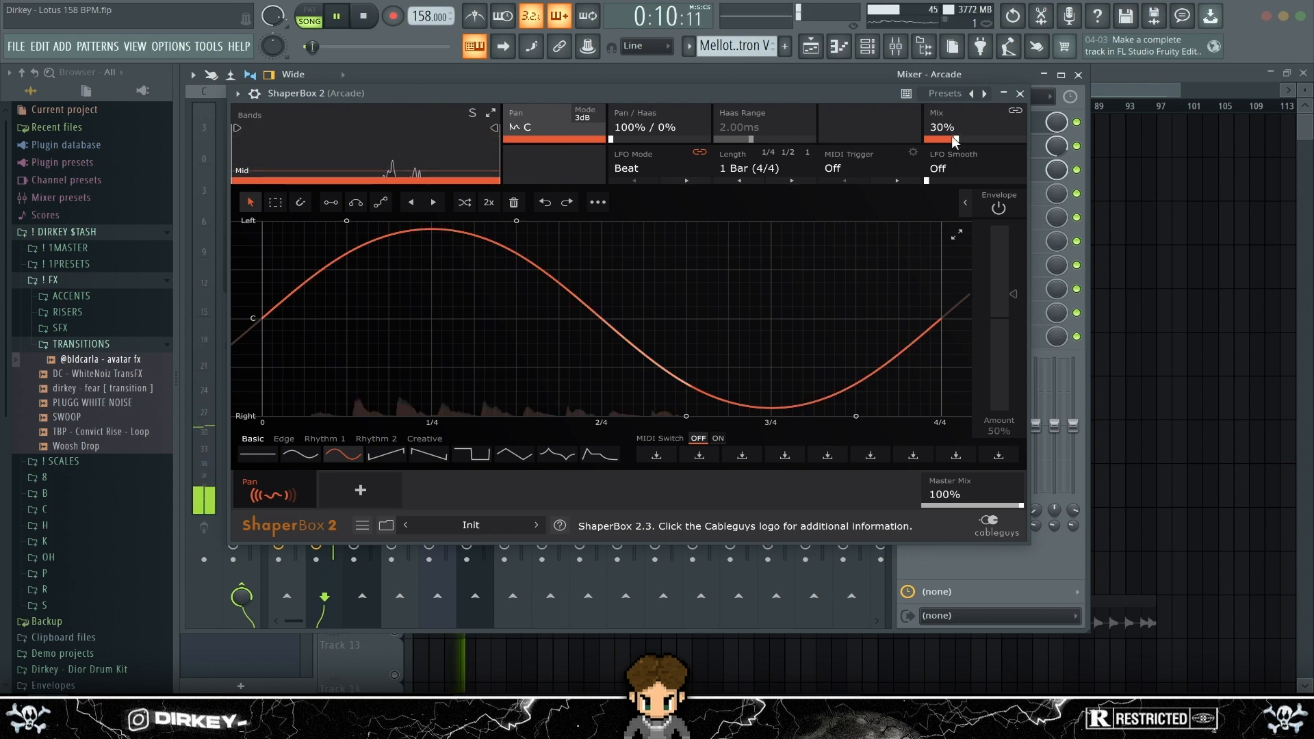
pyautogui.click(1023, 94)
# Examine Fruity Reeverb 2 and the Pro-Q 3 curve on the Arcade mixer track, and close the mixer
pyautogui.click(958, 145)
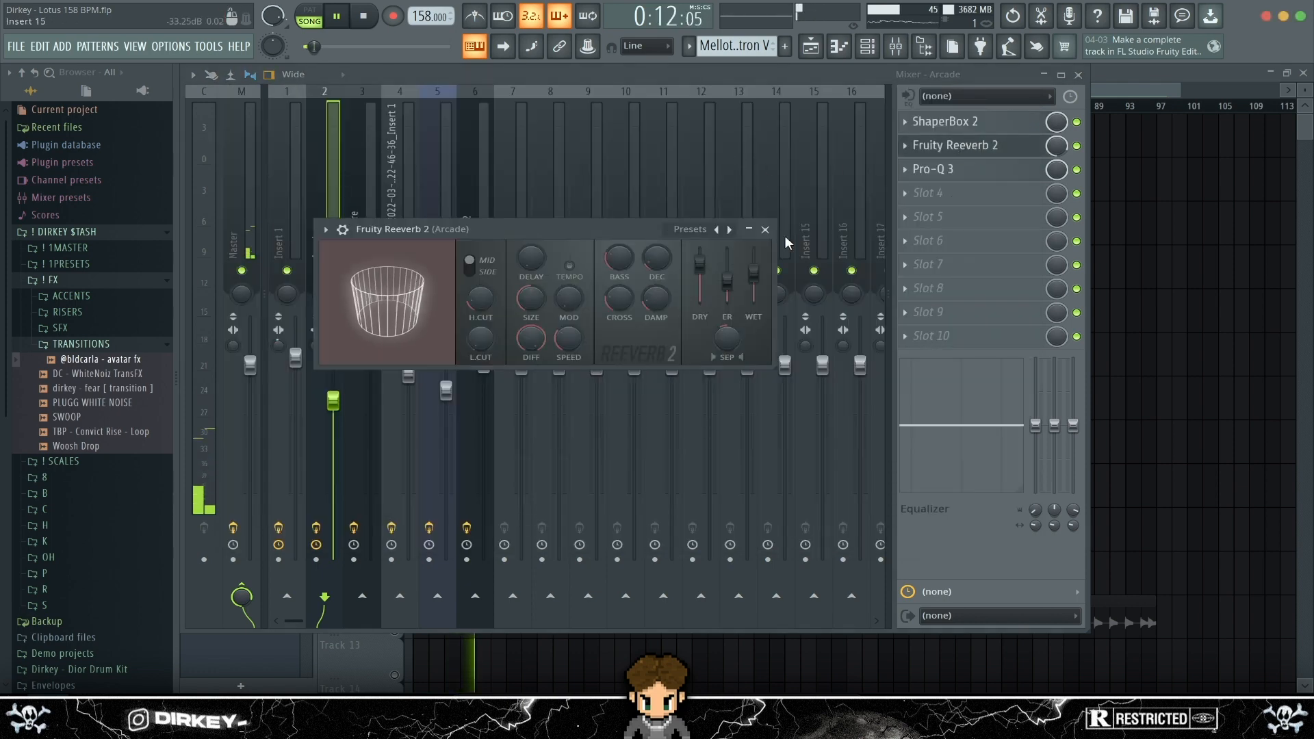
pyautogui.click(958, 145)
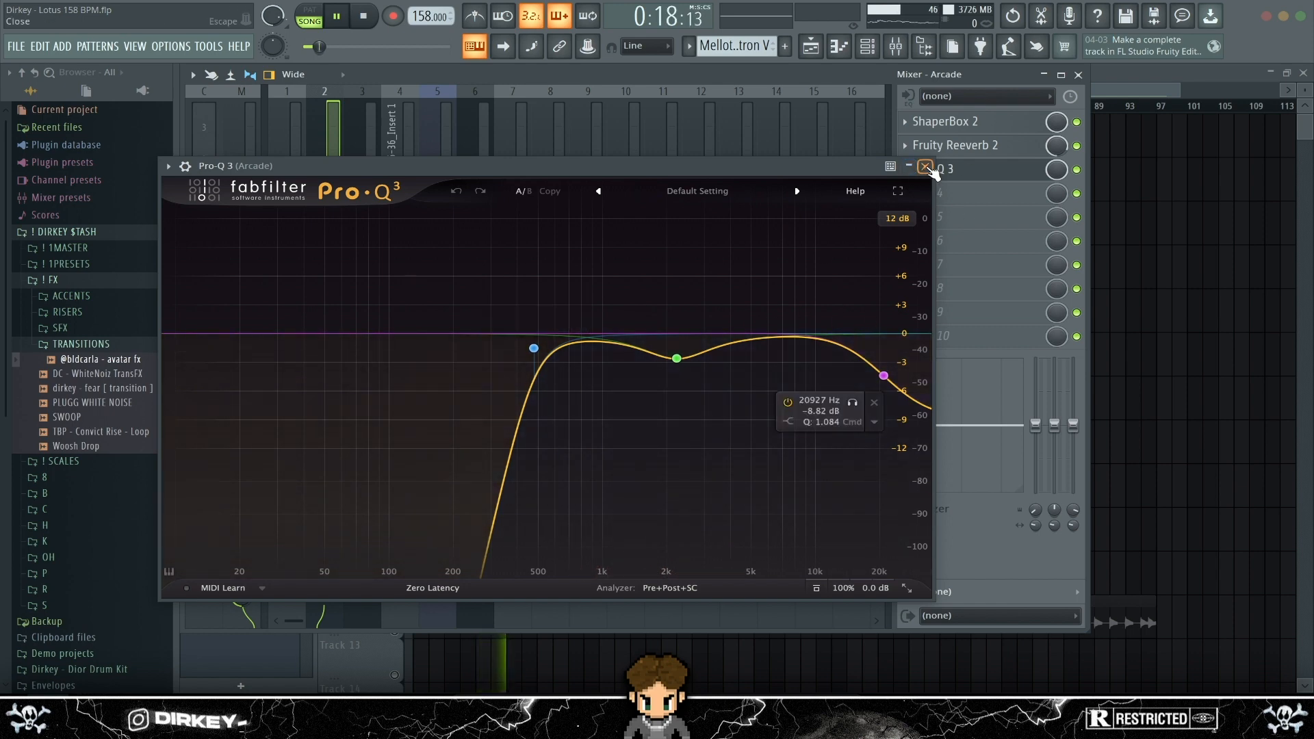
pyautogui.click(925, 166)
pyautogui.click(1078, 74)
# Stop playback and save the project
pyautogui.press('space')
pyautogui.hotkey('ctrl', 's')
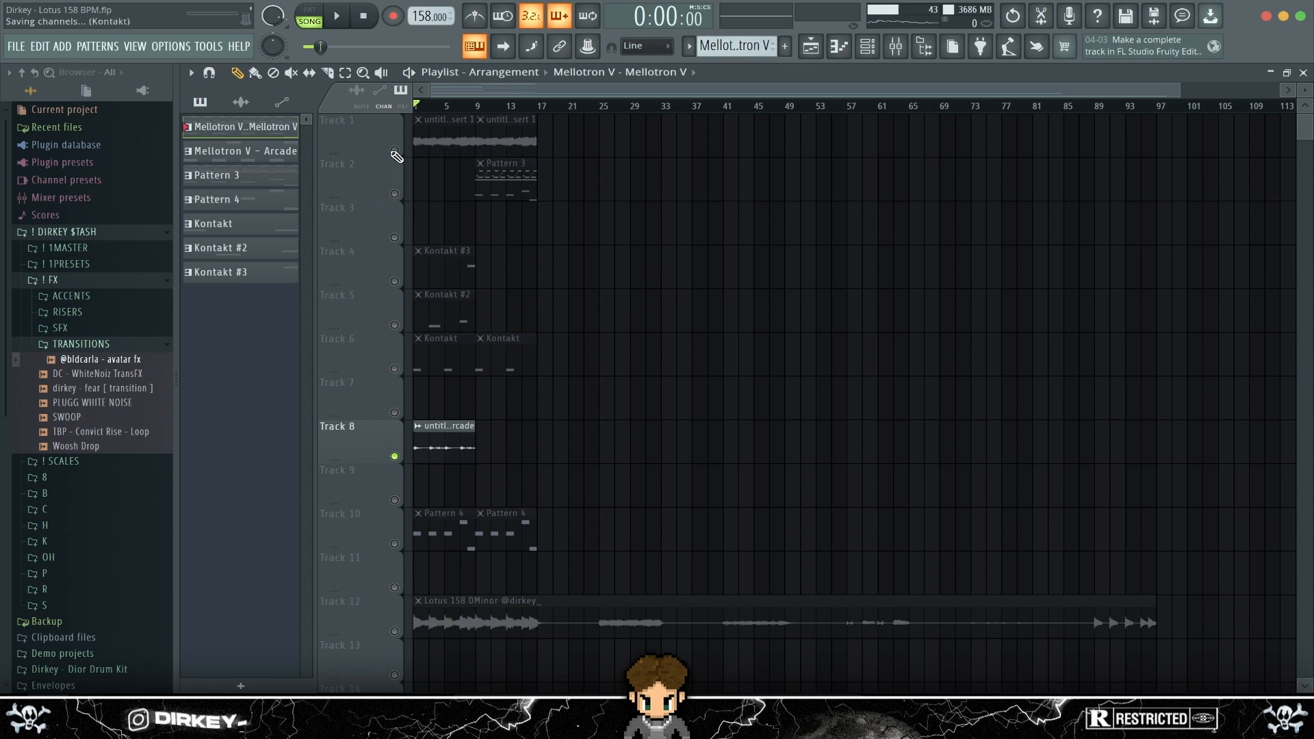
# Play the Arcade clip on Track 8 with Track 1 unmuted, and unmute Track 10 with its Pattern 4 clips
pyautogui.click(395, 150)
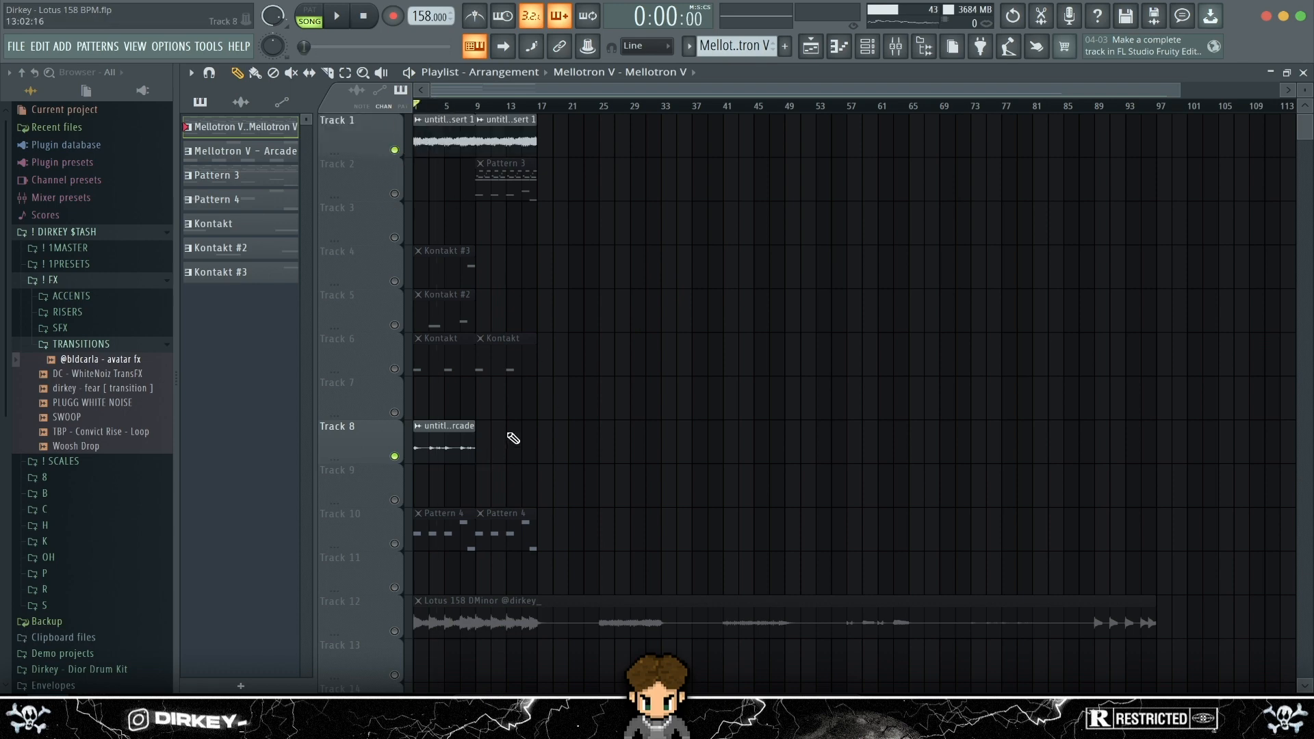
pyautogui.moveTo(509, 433); pyautogui.dragTo(455, 444)
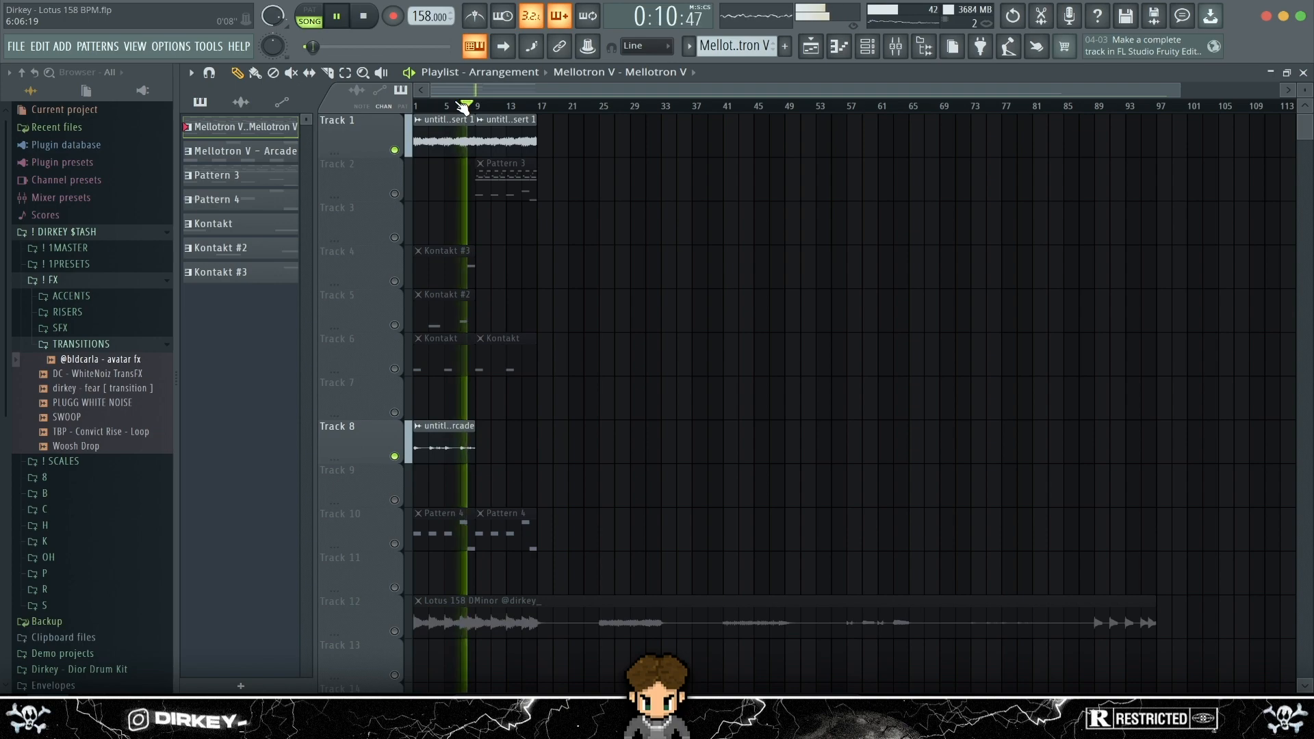
pyautogui.press('space')
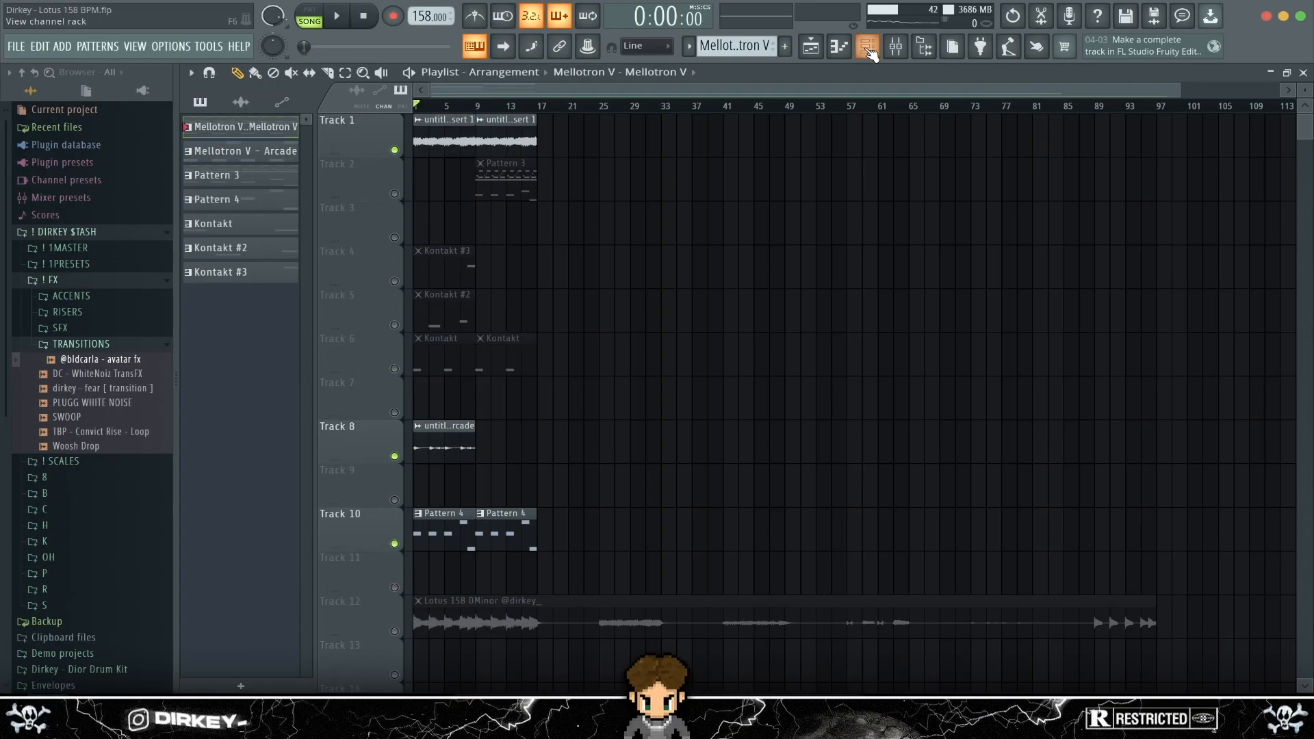
# Play the layers with Pattern 4 on Track 10, and open the BooBass instrument to examine its settings
pyautogui.press('F6')
pyautogui.press('space')
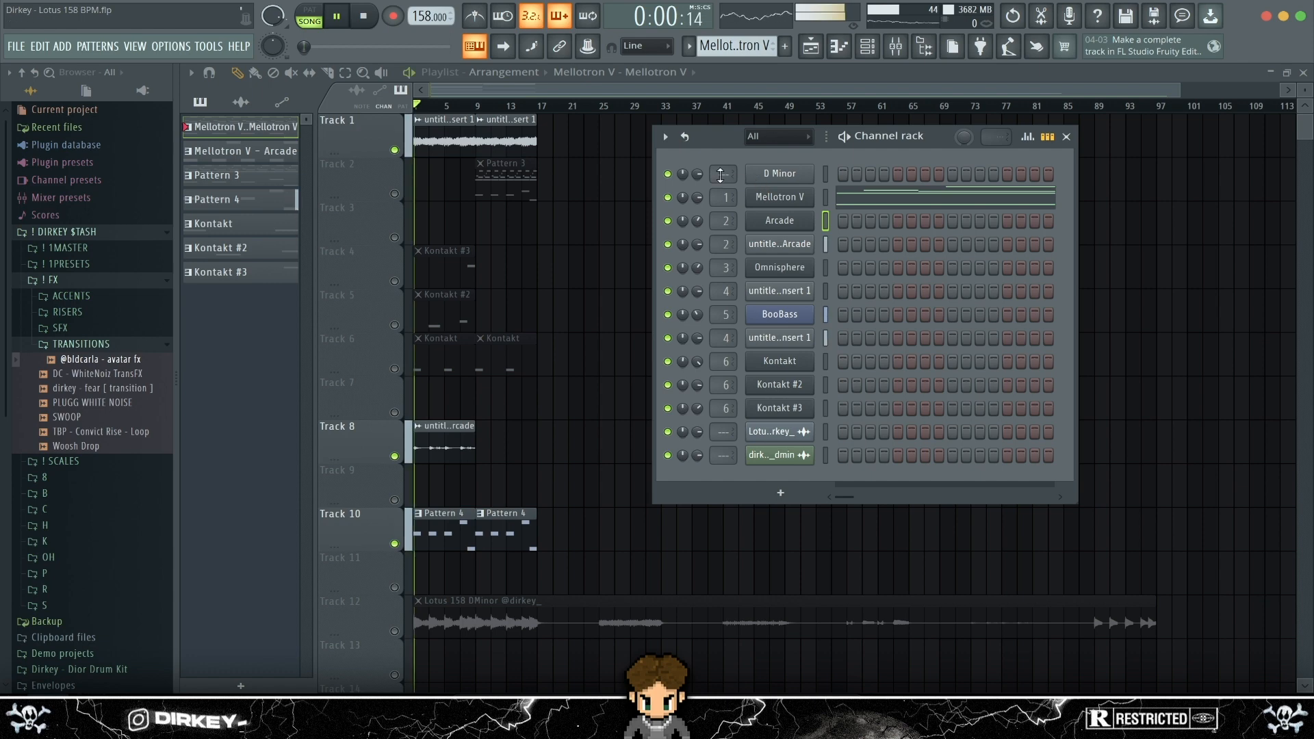
pyautogui.click(796, 318)
pyautogui.press('space')
pyautogui.moveTo(379, 130)
pyautogui.mouseDown()
pyautogui.moveTo(364, 97)
pyautogui.moveTo(389, 135)
pyautogui.mouseUp()
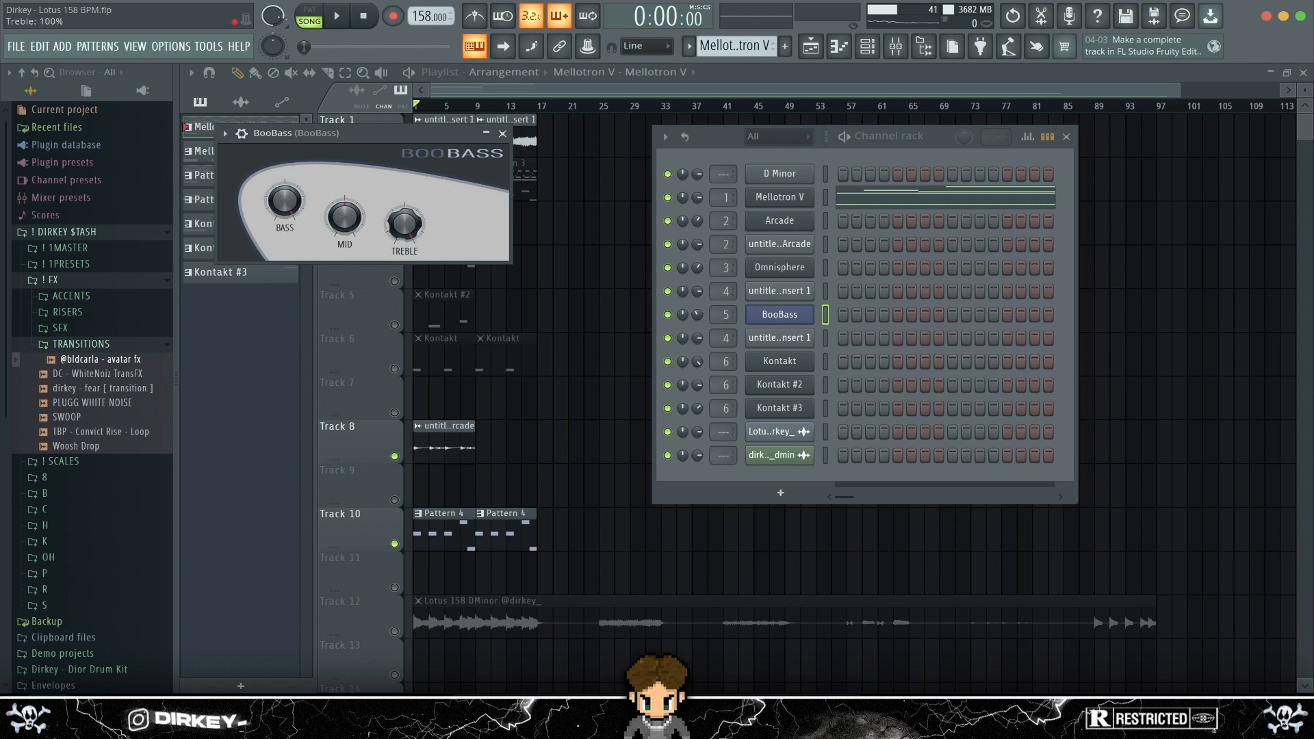
# Examine the Fruity parametric EQ 2 curve on the BooBass mixer track, with the BooBass instrument closed
pyautogui.click(502, 133)
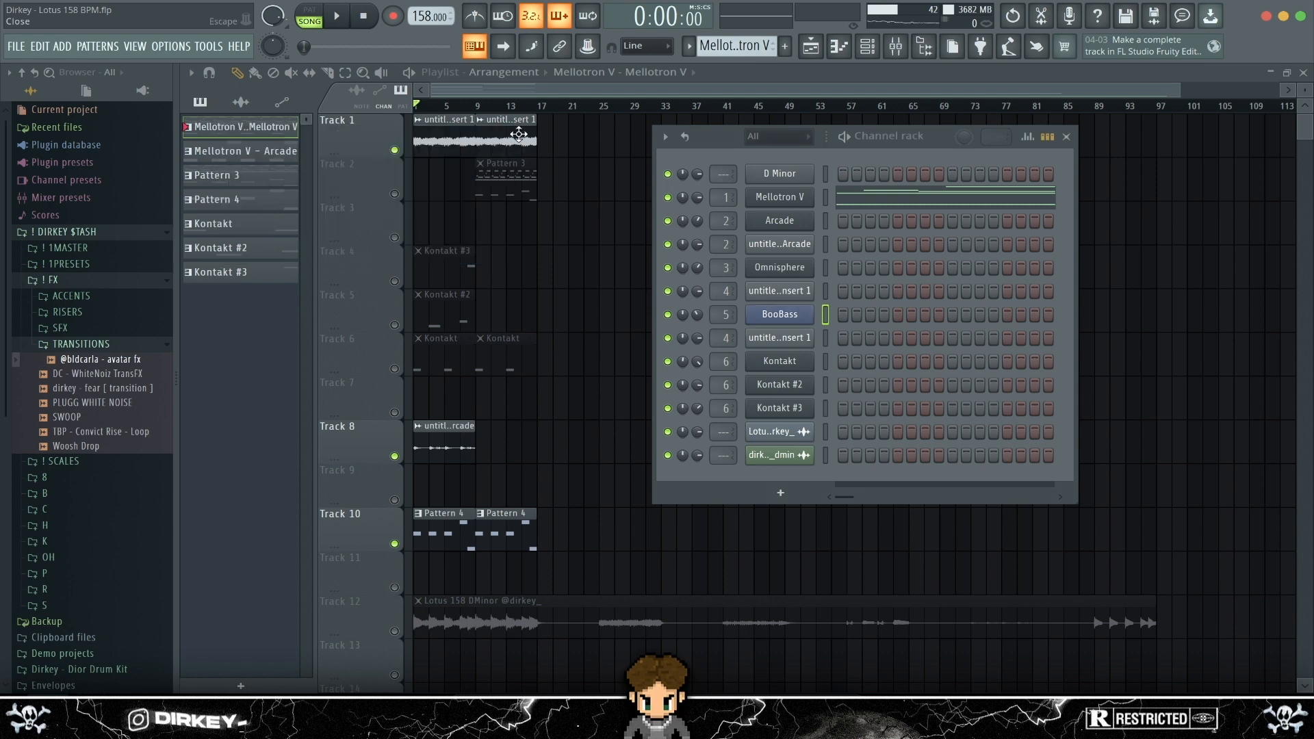
pyautogui.click(896, 47)
pyautogui.click(1023, 129)
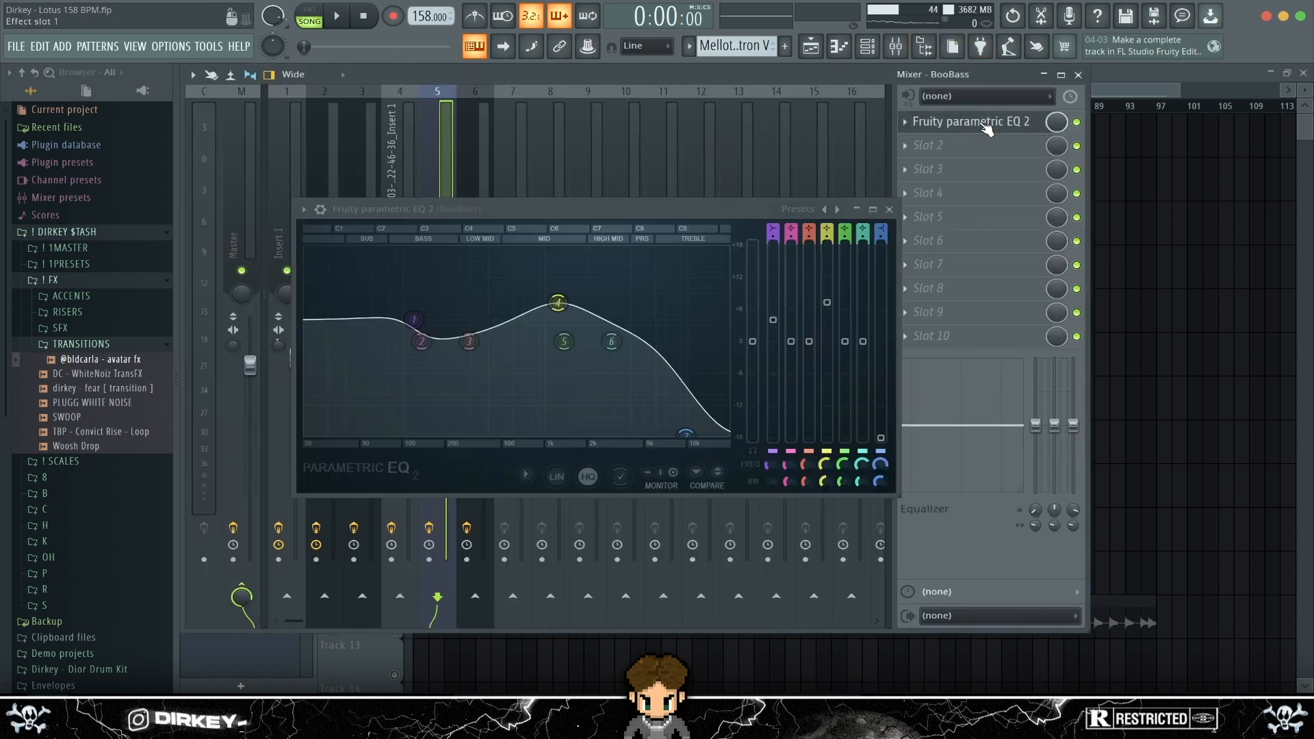
pyautogui.moveTo(424, 202); pyautogui.dragTo(469, 178)
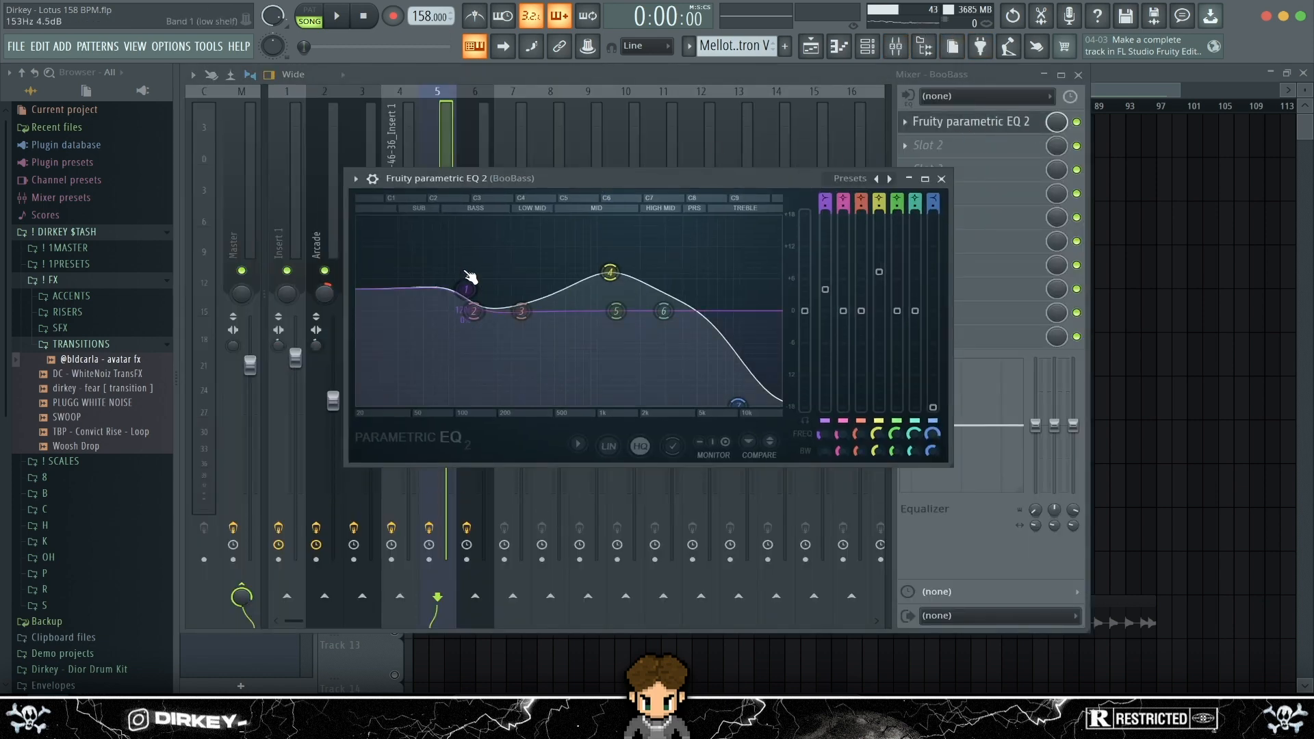
pyautogui.moveTo(611, 273); pyautogui.dragTo(608, 271)
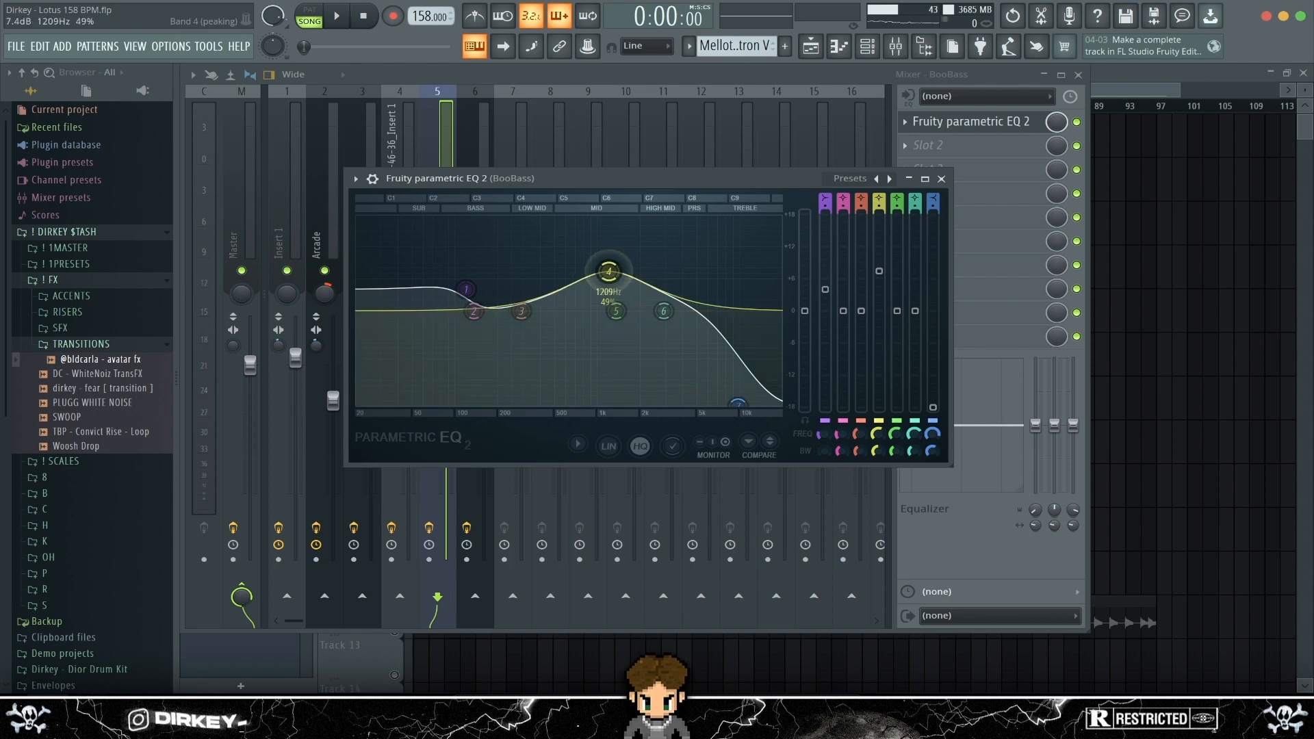
pyautogui.press('Escape')
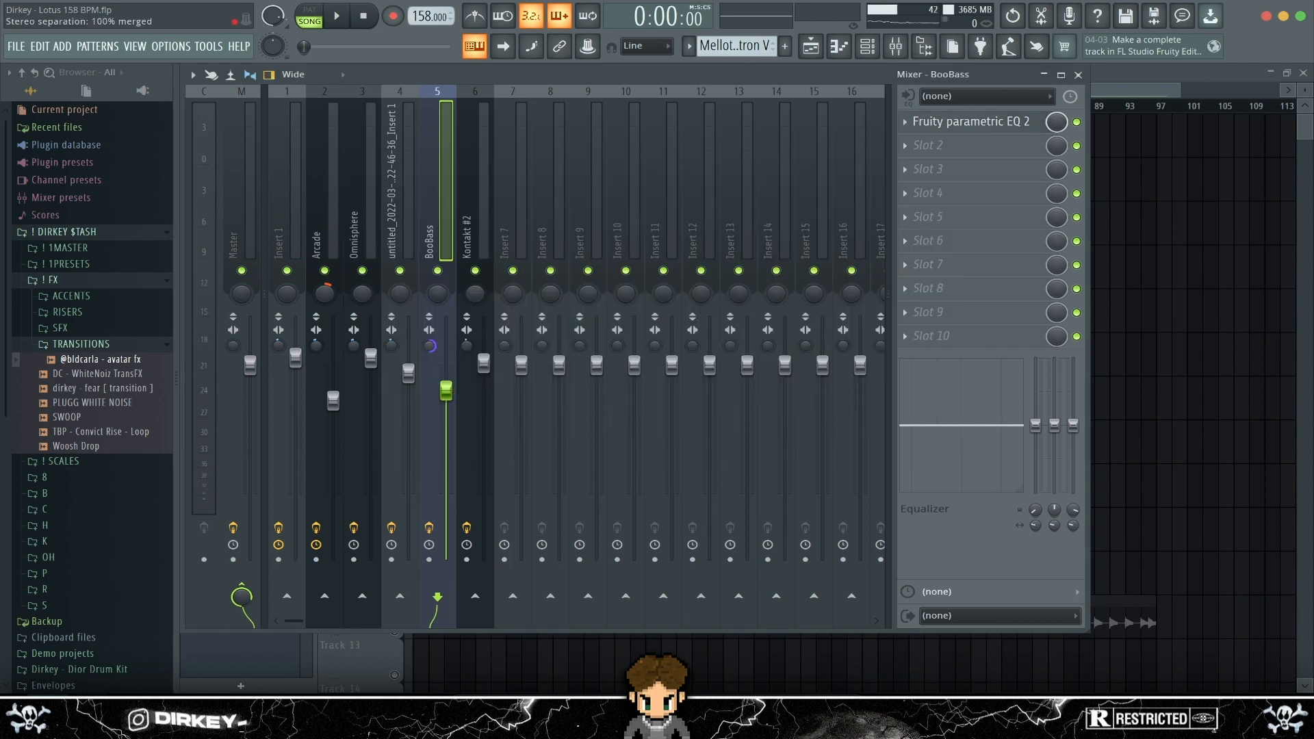
# Leave only Tracks 4, 5 and 6 with the Kontakt clips unmuted, and open the Kontakt channel's instrument
pyautogui.press('F9')
pyautogui.press('F6')
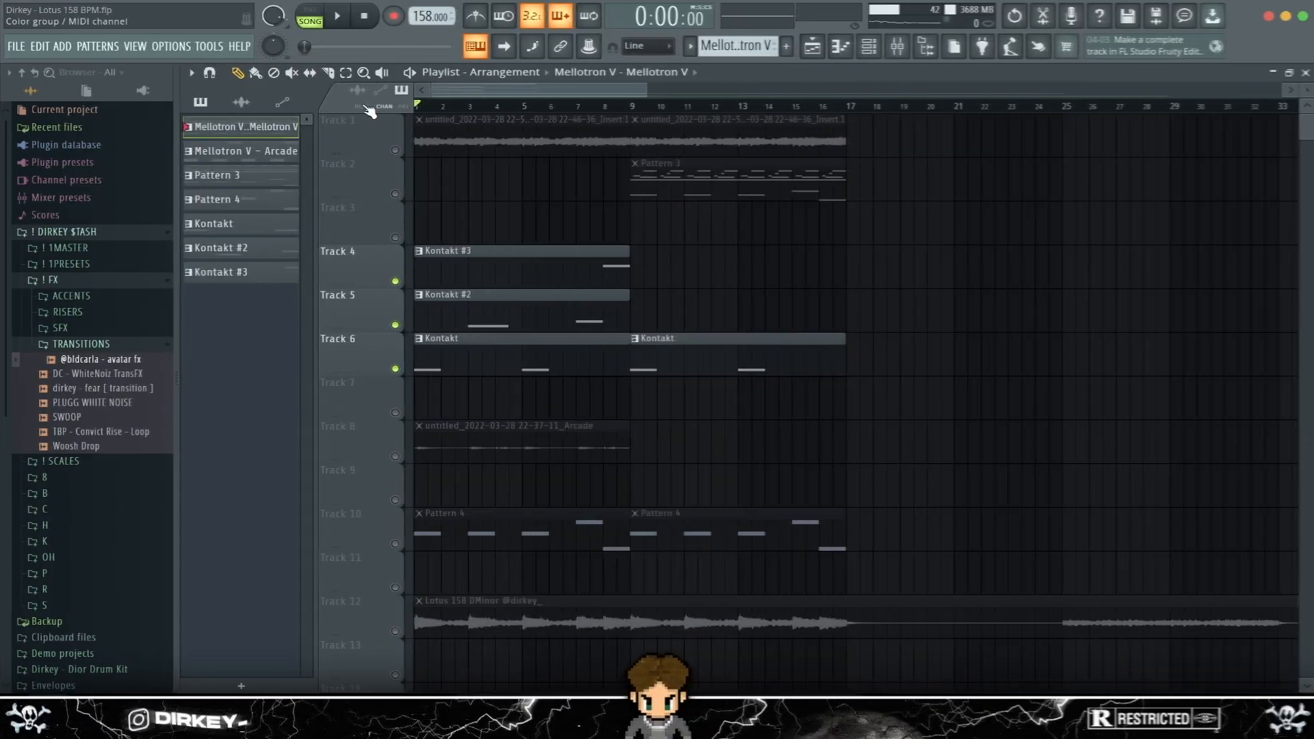
pyautogui.scroll(2, 445, 113)
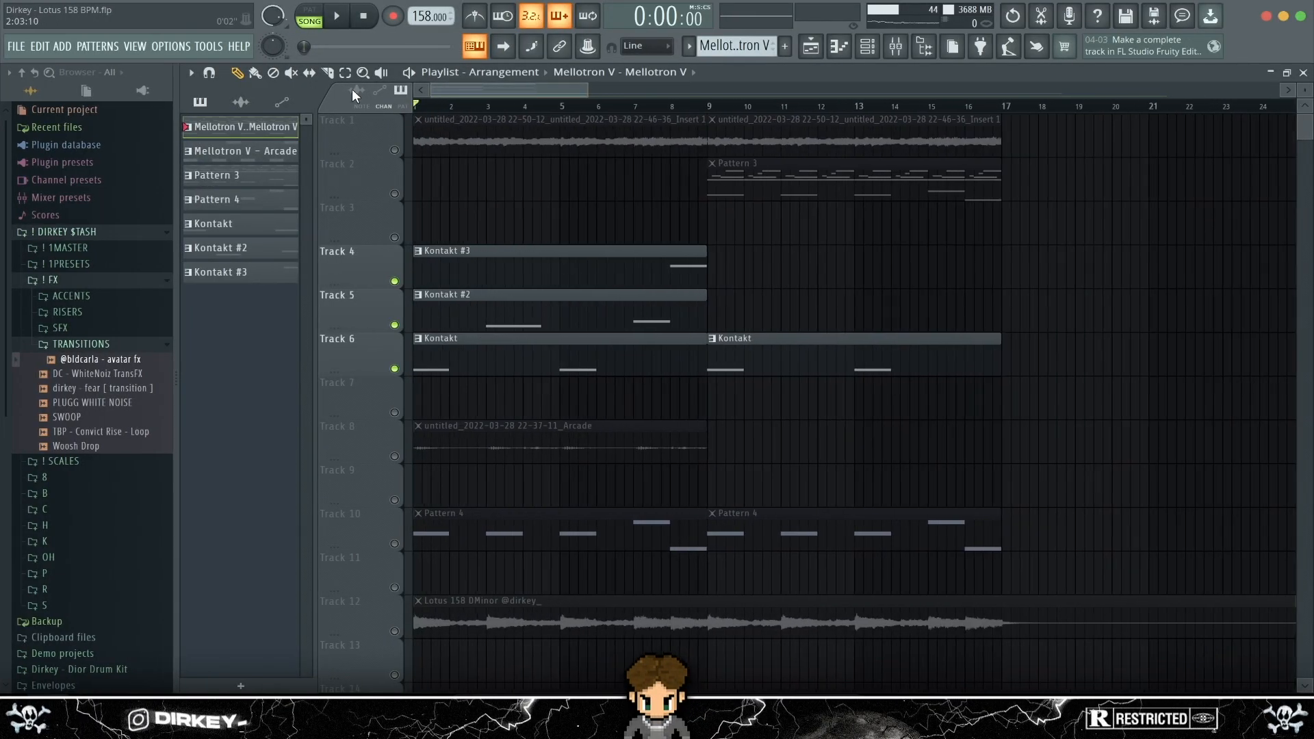
pyautogui.click(867, 47)
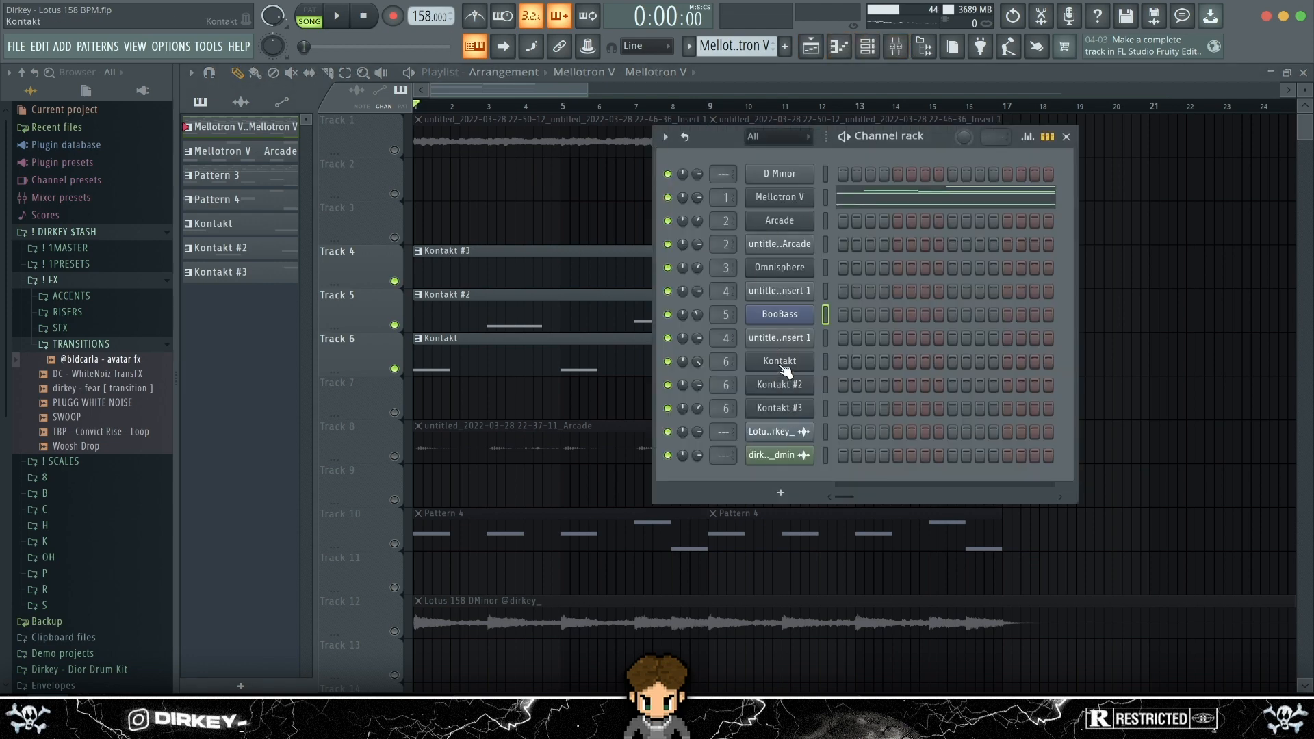
pyautogui.click(757, 294)
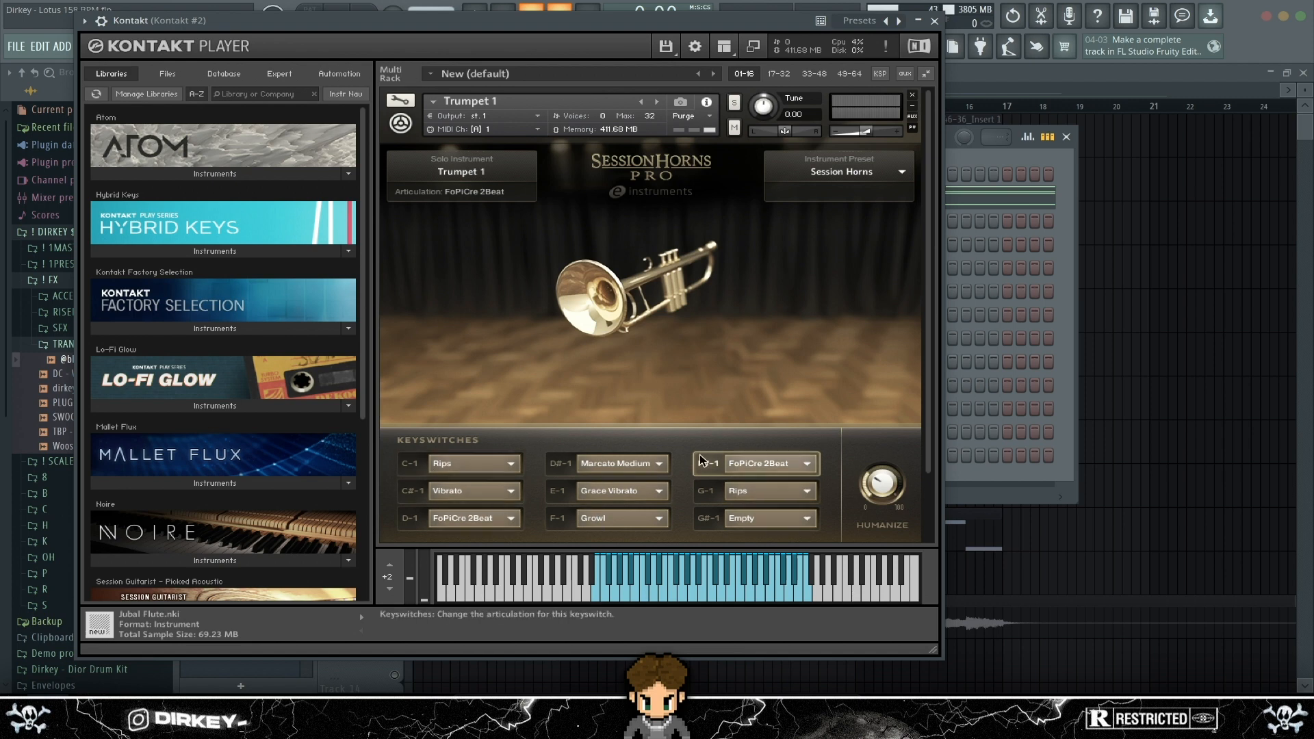
# Audition the Trumpet 1 keyswitch articulations Rips, Vibrato and FoPiCre 2Beat, ending on F#-1 FoPiCre 2Beat, and close Kontakt
pyautogui.click(408, 465)
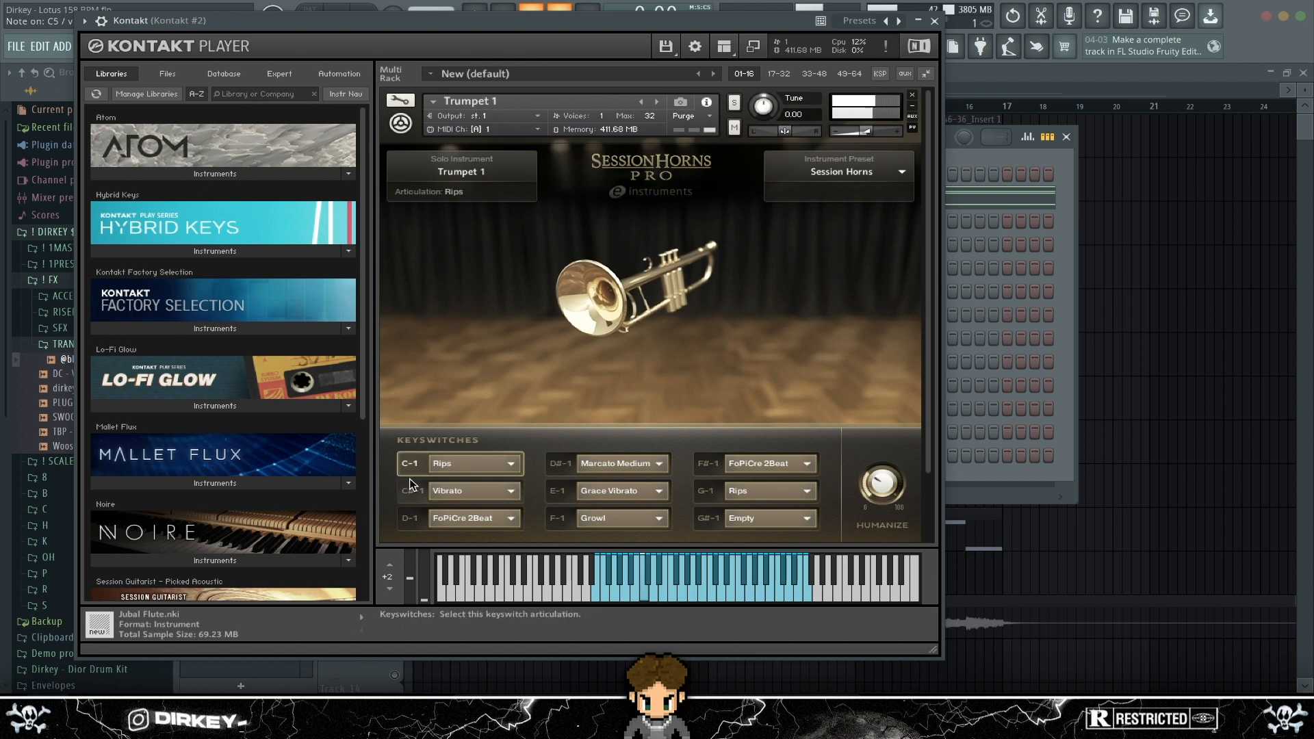
pyautogui.click(411, 490)
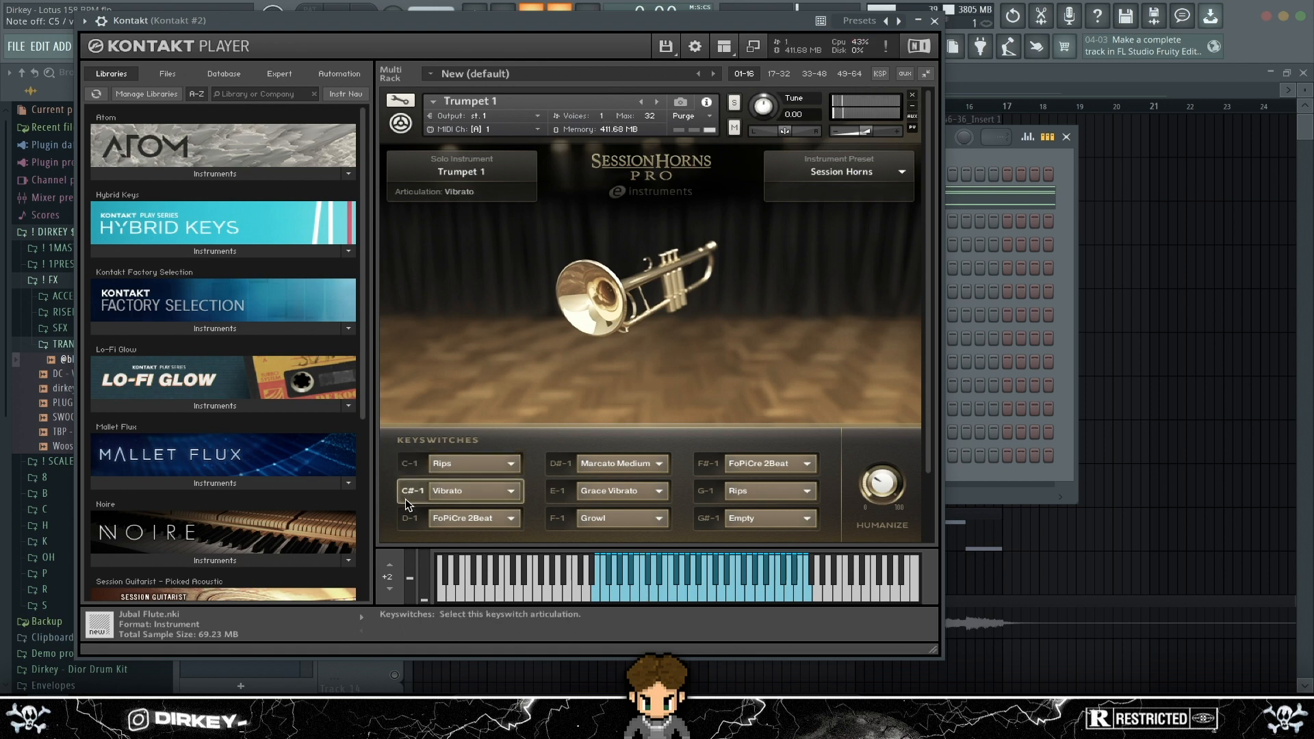
pyautogui.click(411, 518)
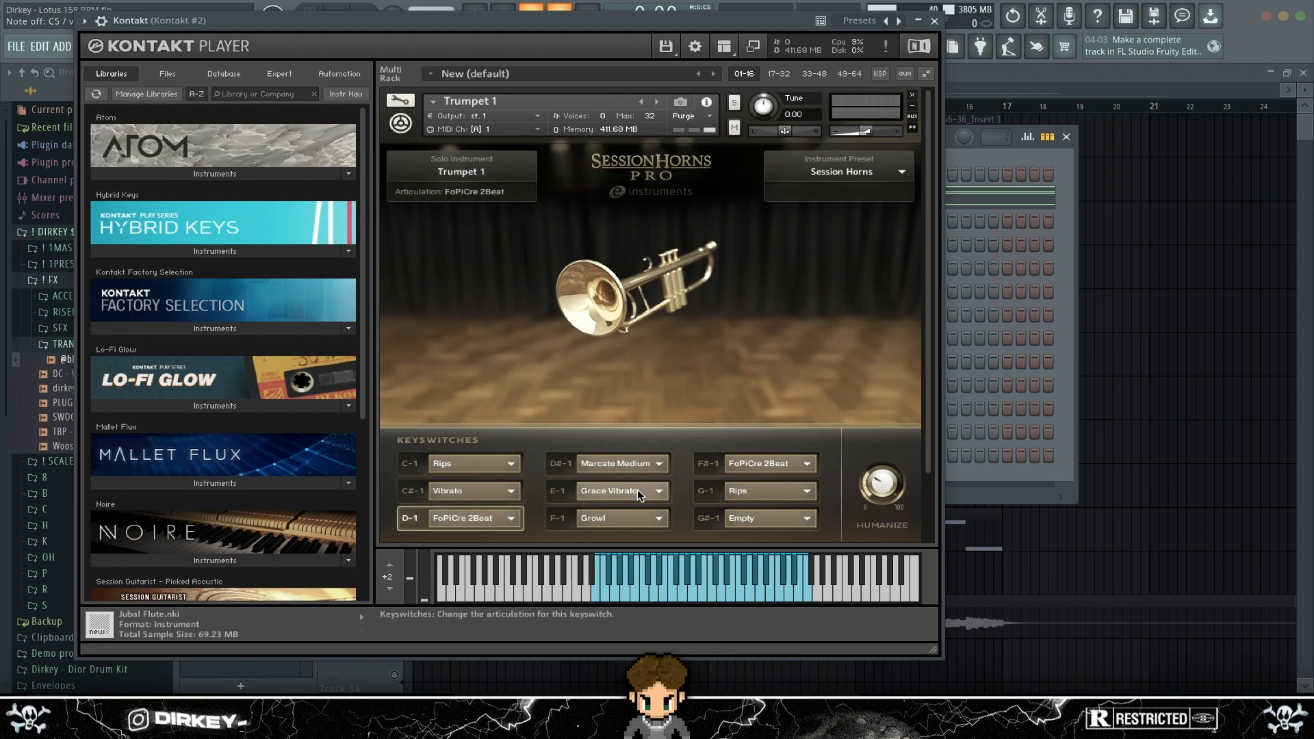
pyautogui.click(705, 464)
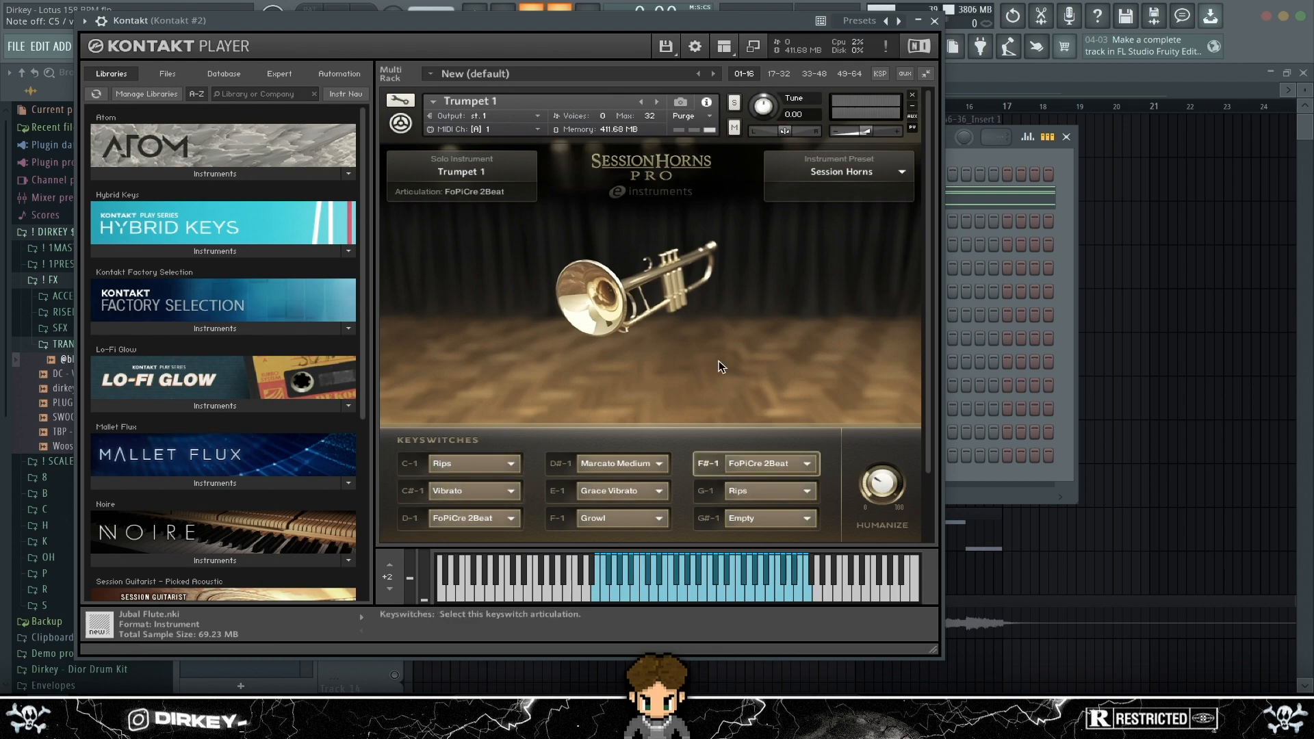
pyautogui.moveTo(445, 26); pyautogui.dragTo(493, 52)
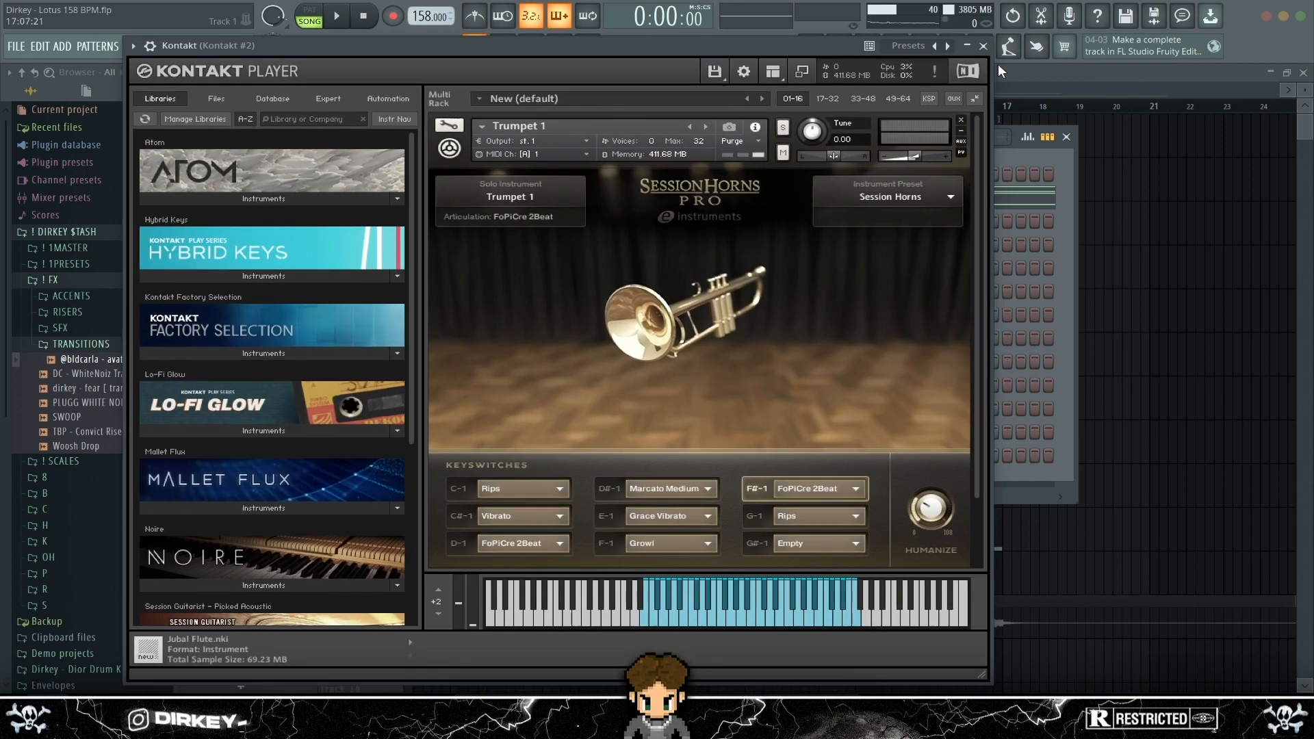
pyautogui.click(984, 46)
# Mute Tracks 4 and 5, and play the Kontakt clips on Track 6 alone
pyautogui.click(368, 355)
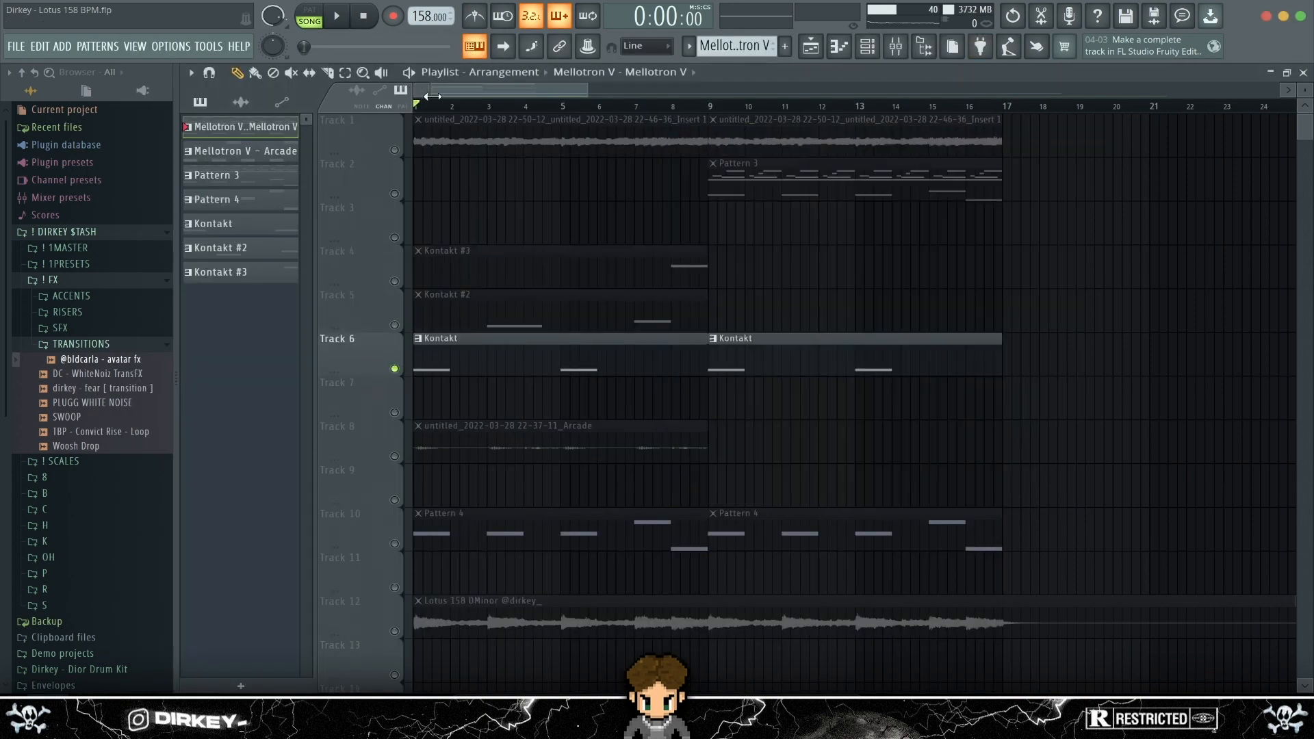
pyautogui.press('space')
pyautogui.press('F6')
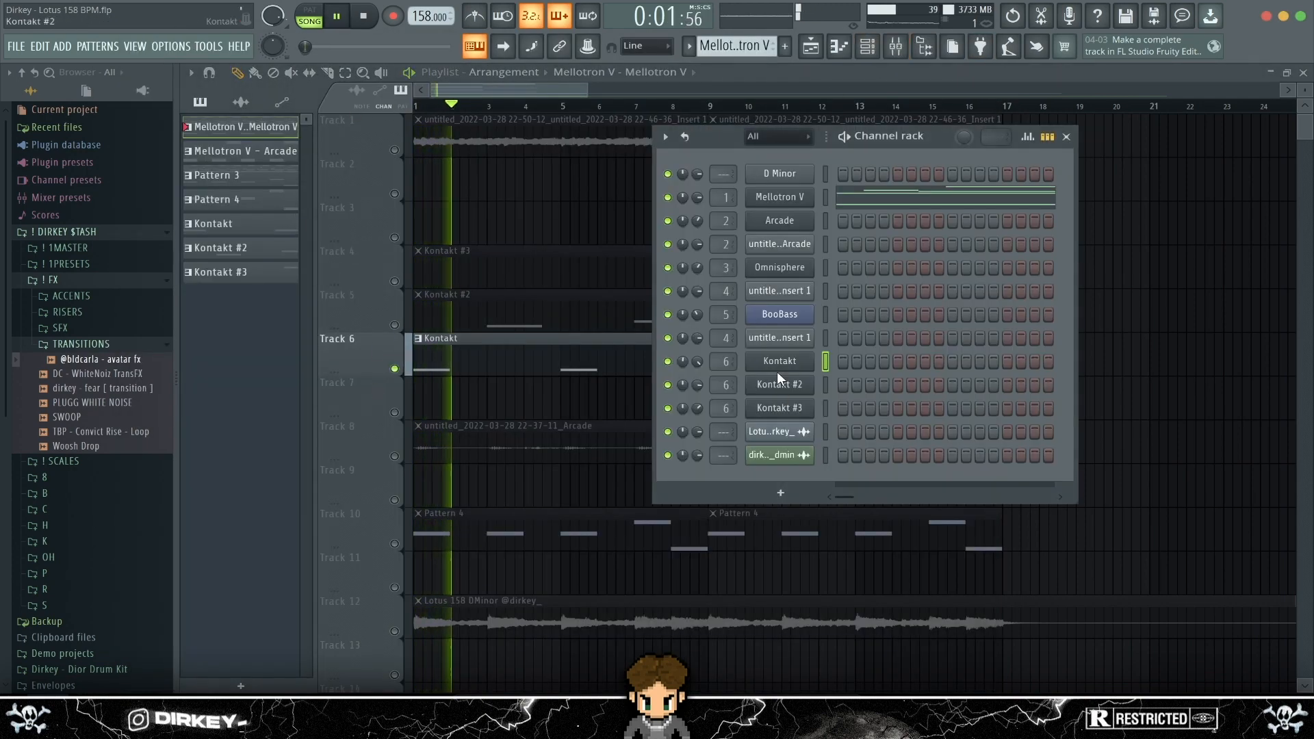
pyautogui.press('space')
# Play the Kontakt part with its Trumpet 1 instrument open to examine the articulation, and close the instrument and channel rack
pyautogui.click(774, 363)
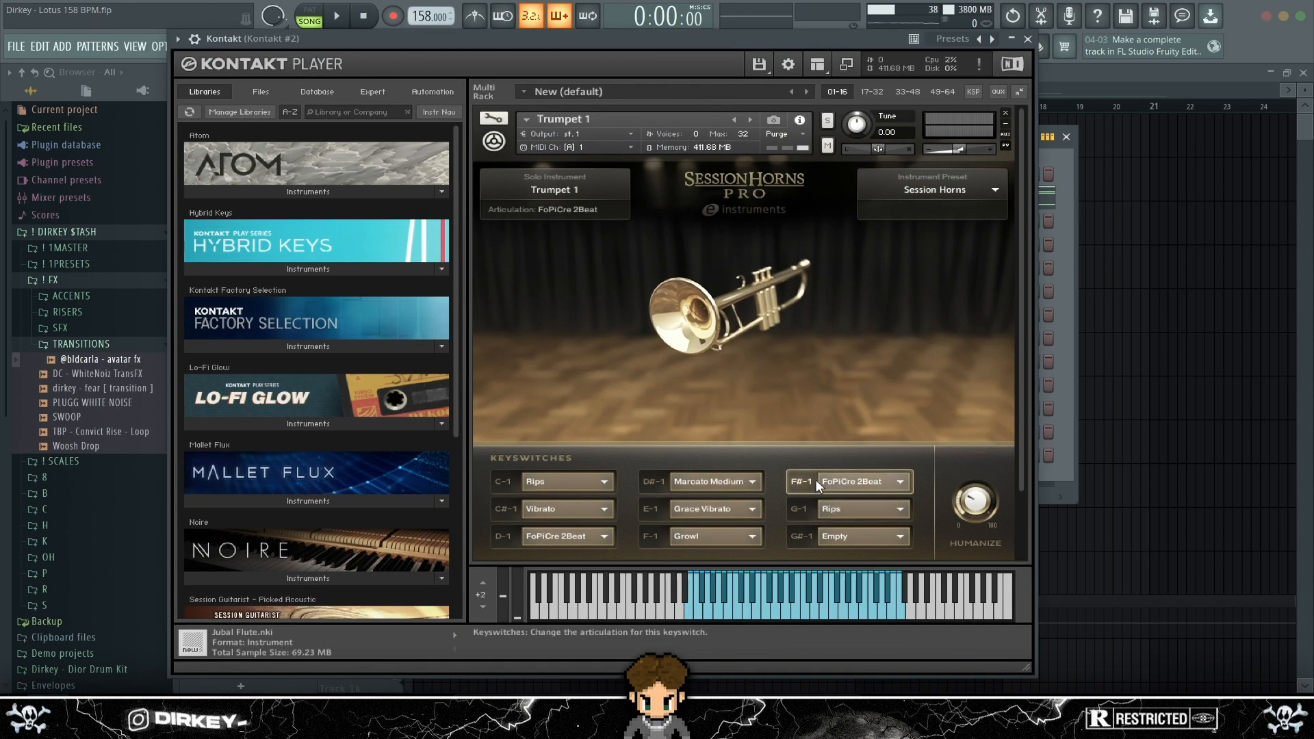
pyautogui.press('space')
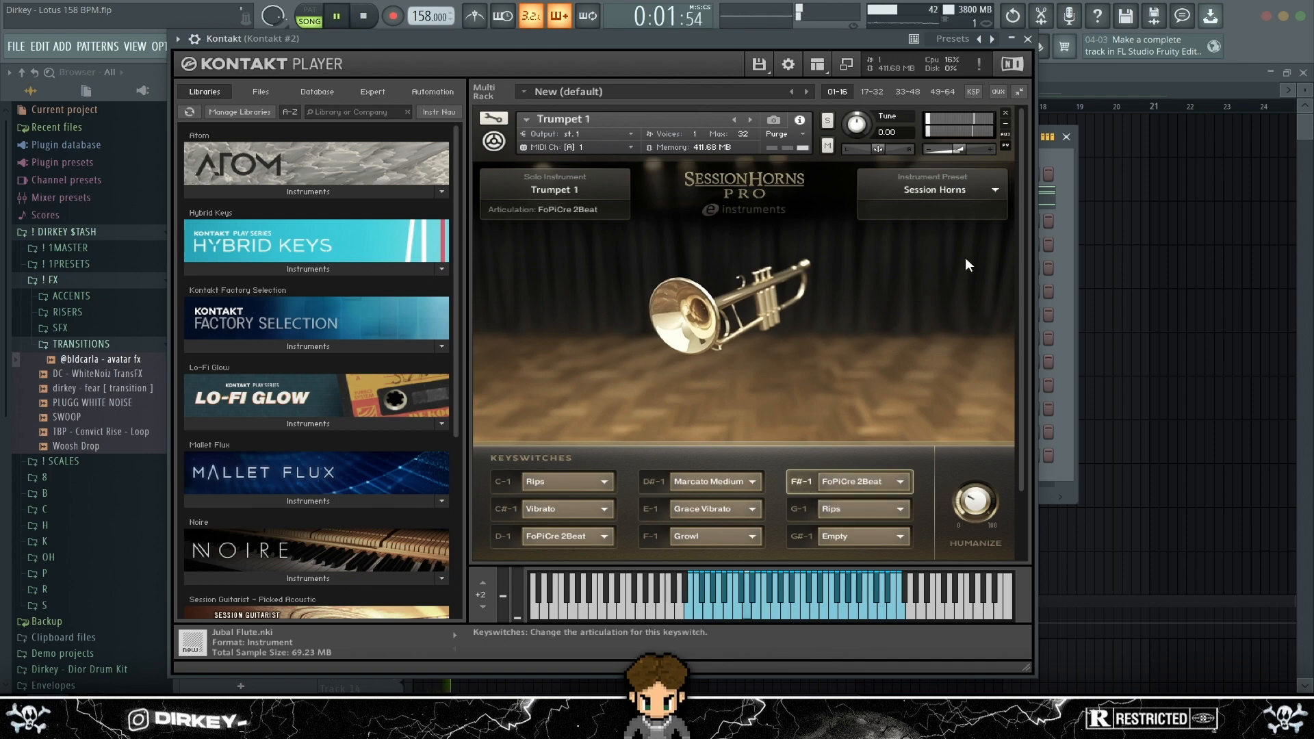
pyautogui.press('space')
pyautogui.press('Escape')
pyautogui.press('F6')
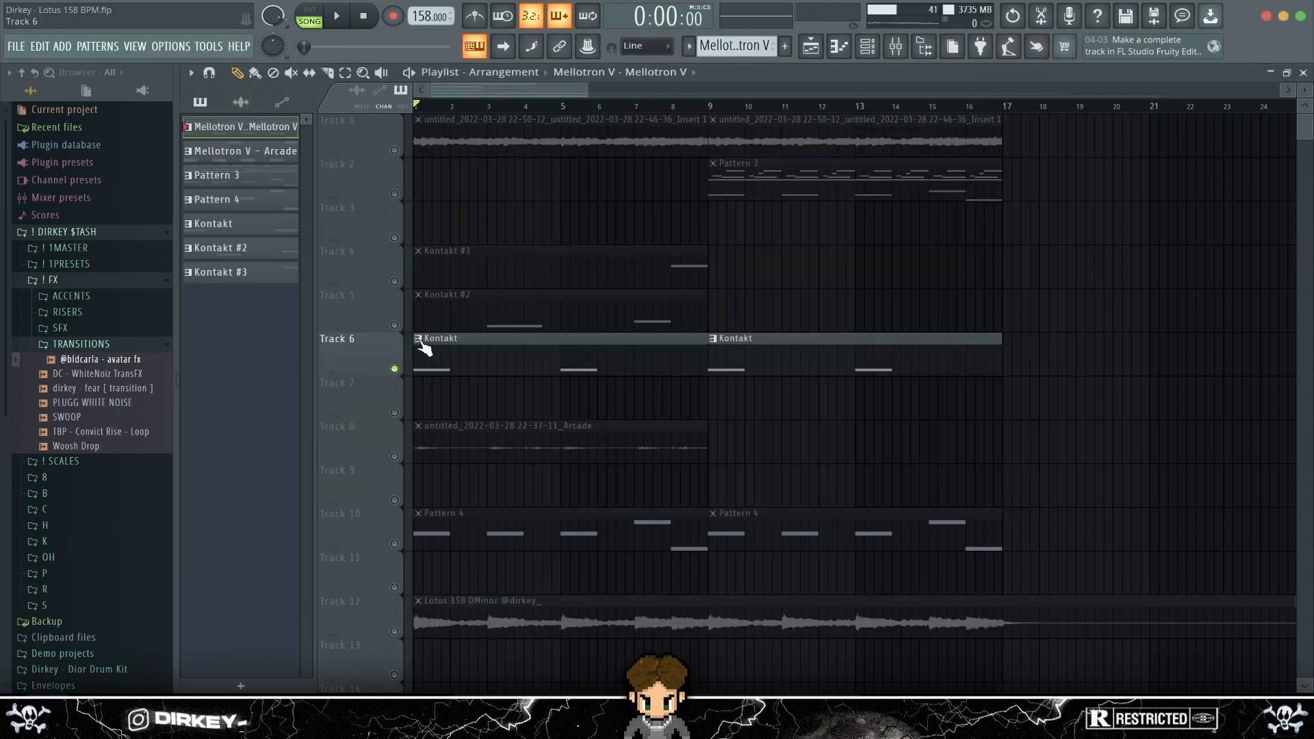
# Unmute Track 1 and play it together with the Kontakt clips on Track 6
pyautogui.click(395, 150)
pyautogui.press('space')
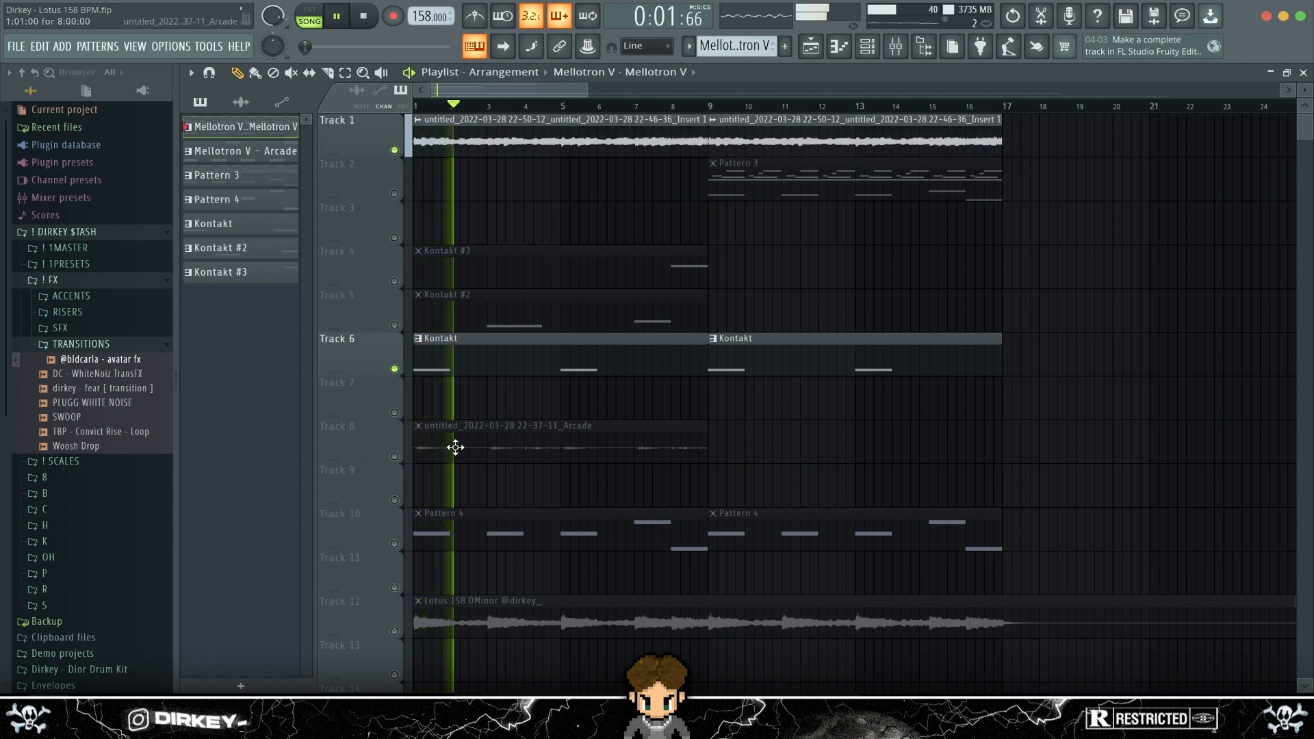
pyautogui.press('space')
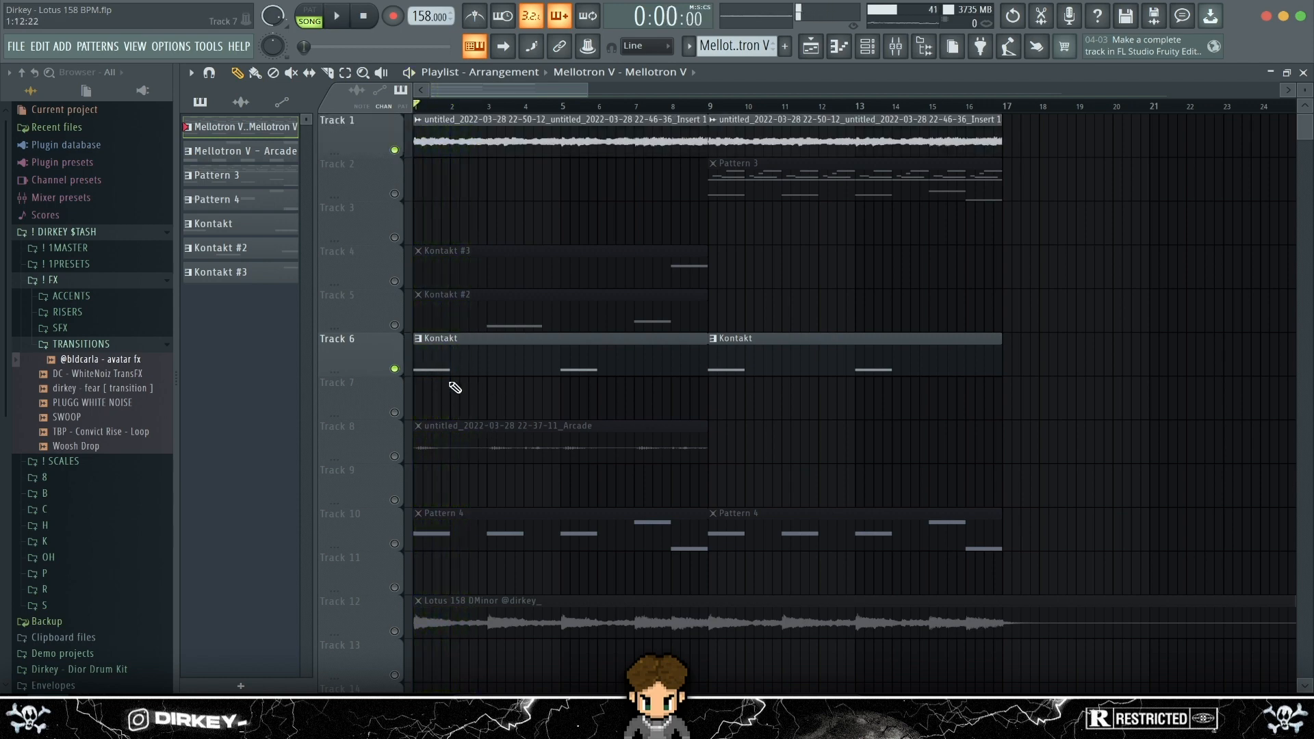
# Unmute Track 5, examine the articulation in the Kontakt #2 instrument, and return to the playlist
pyautogui.click(395, 325)
pyautogui.click(895, 46)
pyautogui.click(867, 46)
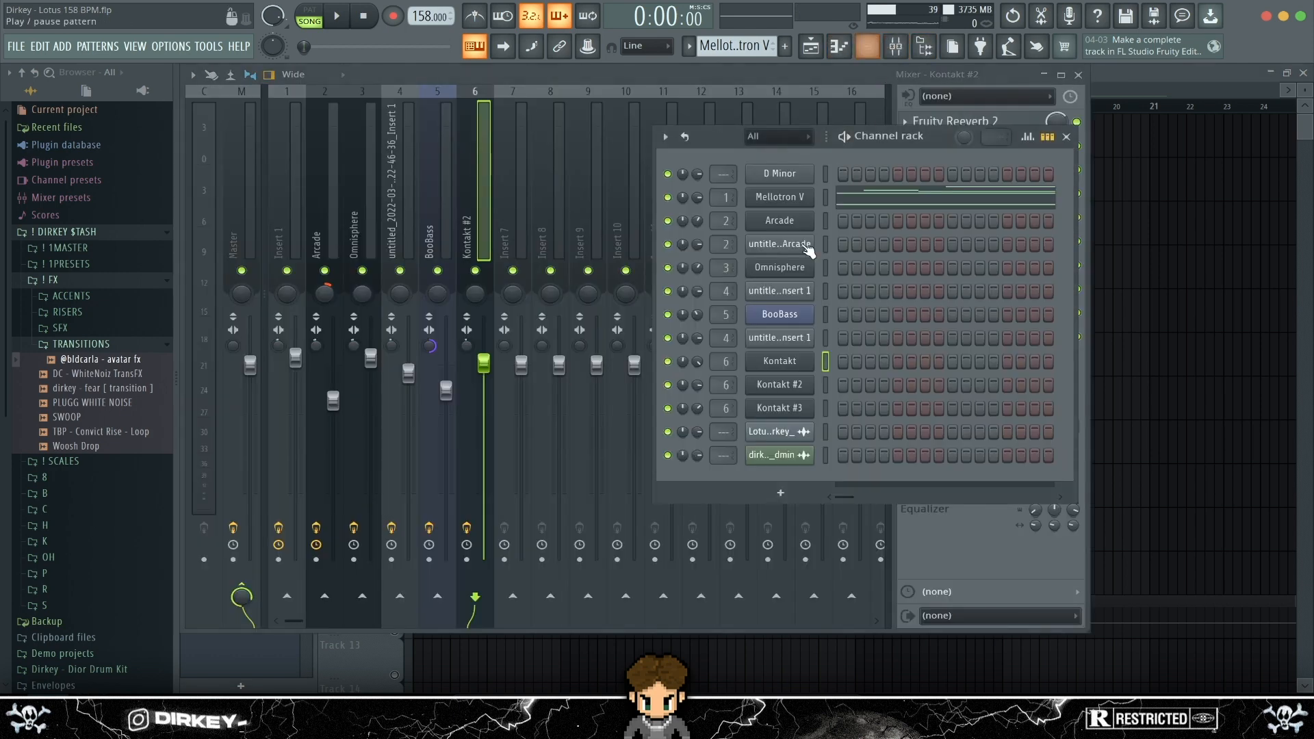
pyautogui.click(777, 385)
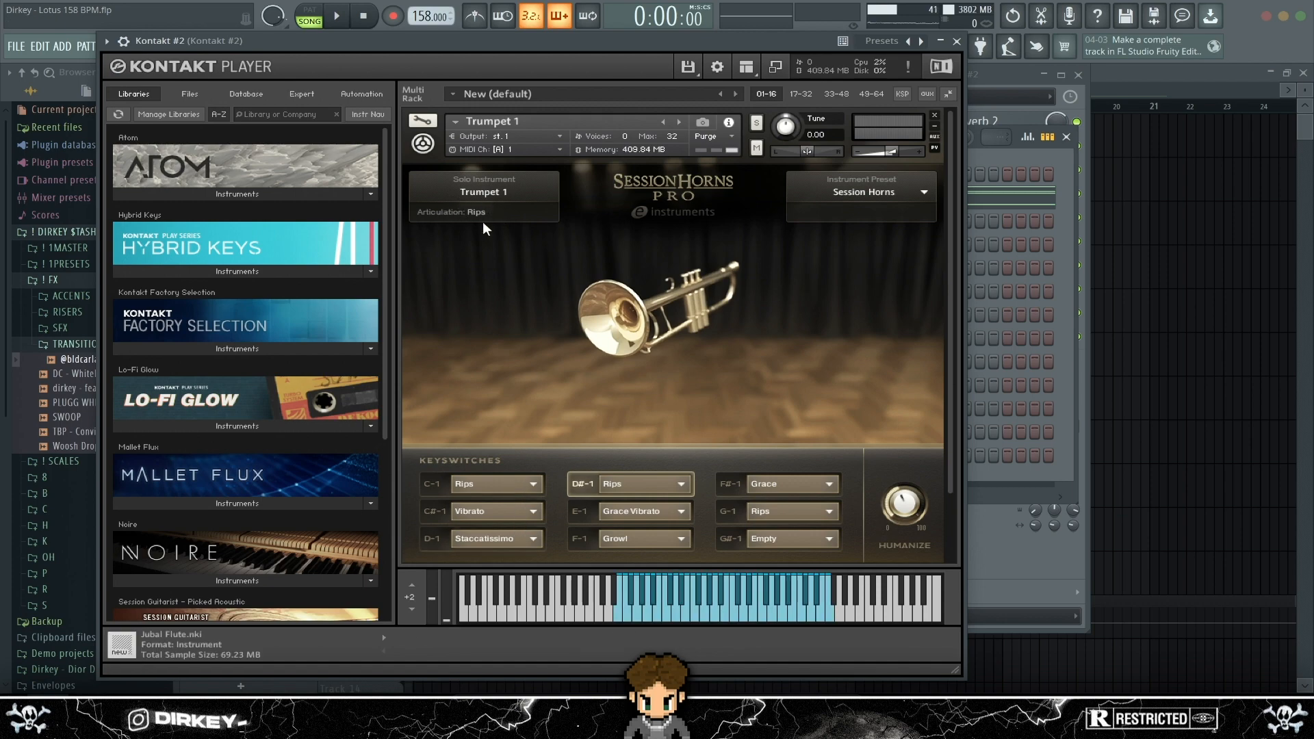
pyautogui.press('Escape')
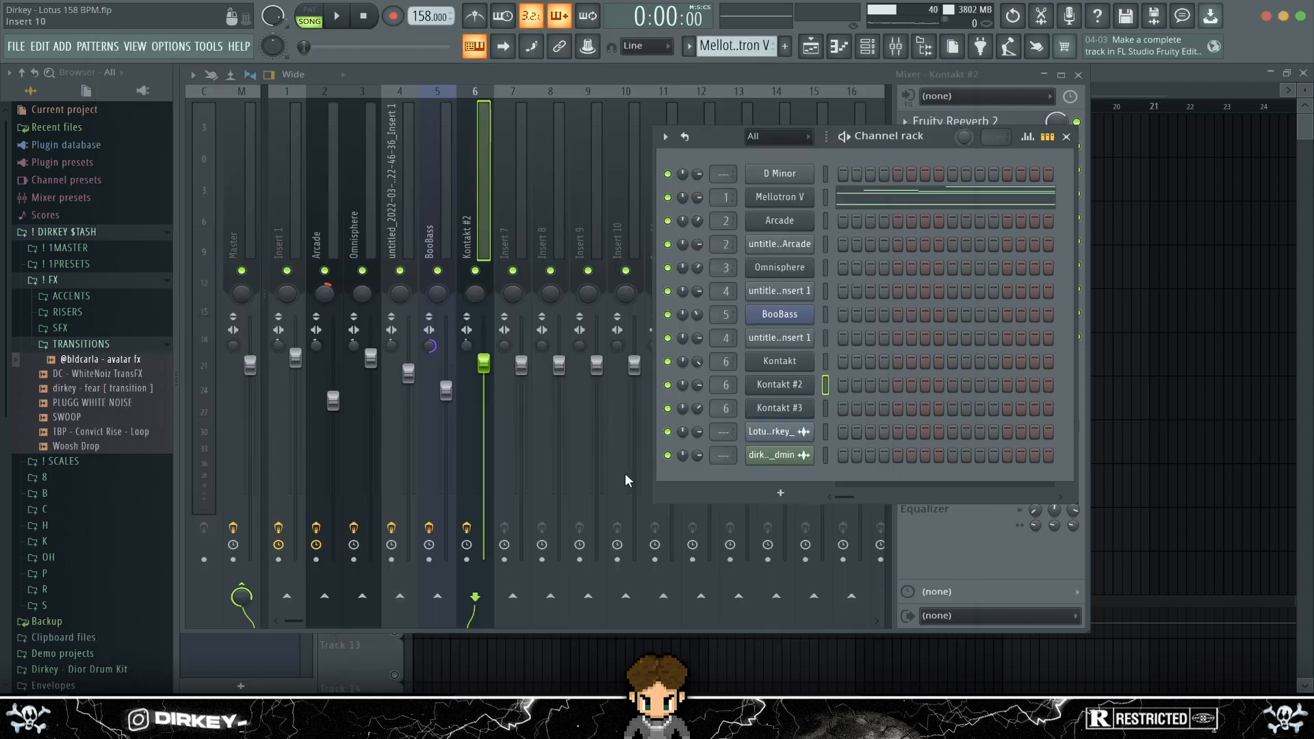
pyautogui.press('Escape')
pyautogui.press('Escape')
# Play the Kontakt #2 clip with Tracks 1 and 6 from the start, and again from bars 3 and 5
pyautogui.press('space')
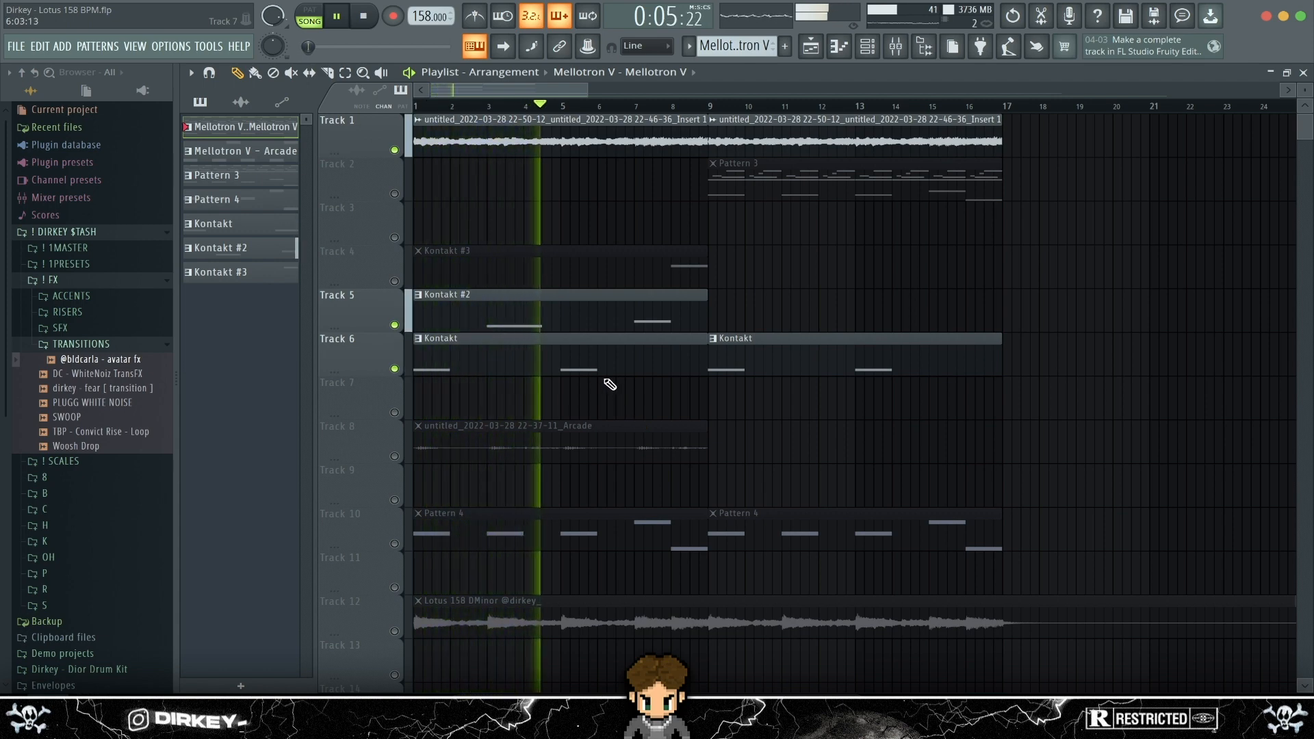
pyautogui.press('space')
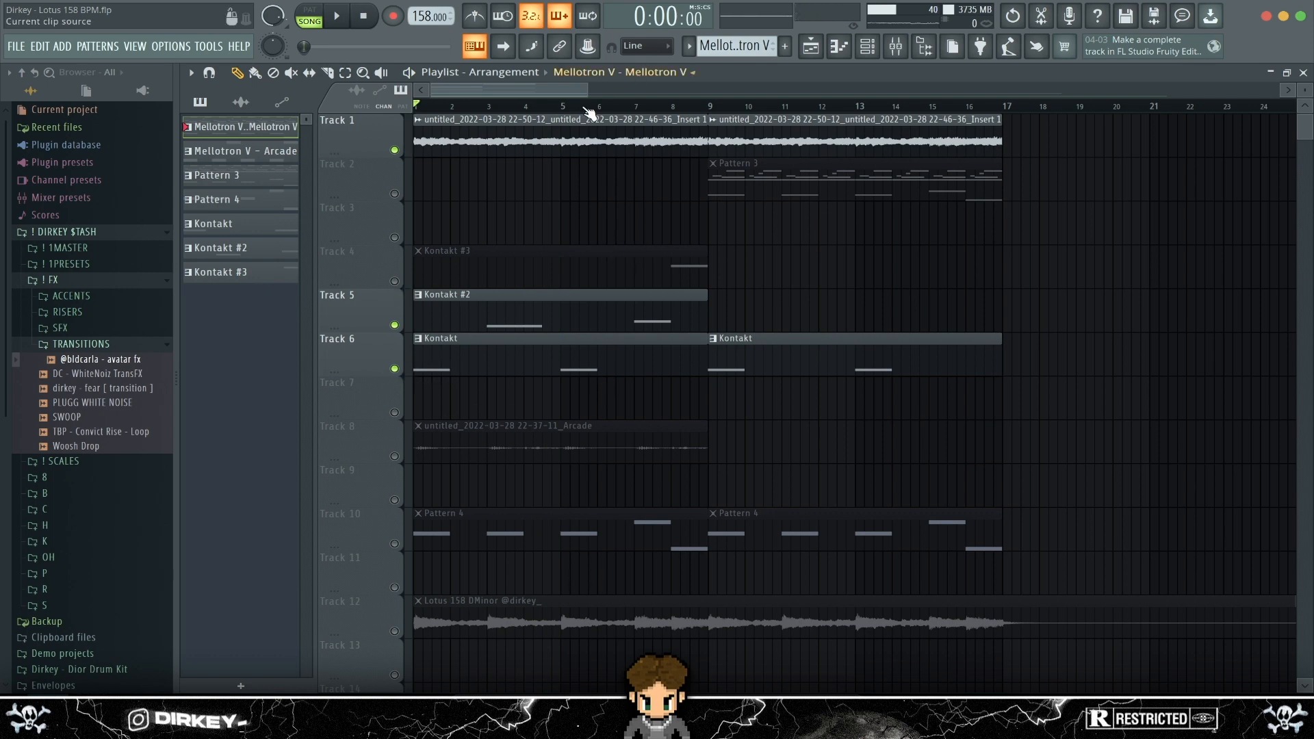
pyautogui.click(495, 108)
pyautogui.press('space')
pyautogui.click(545, 108)
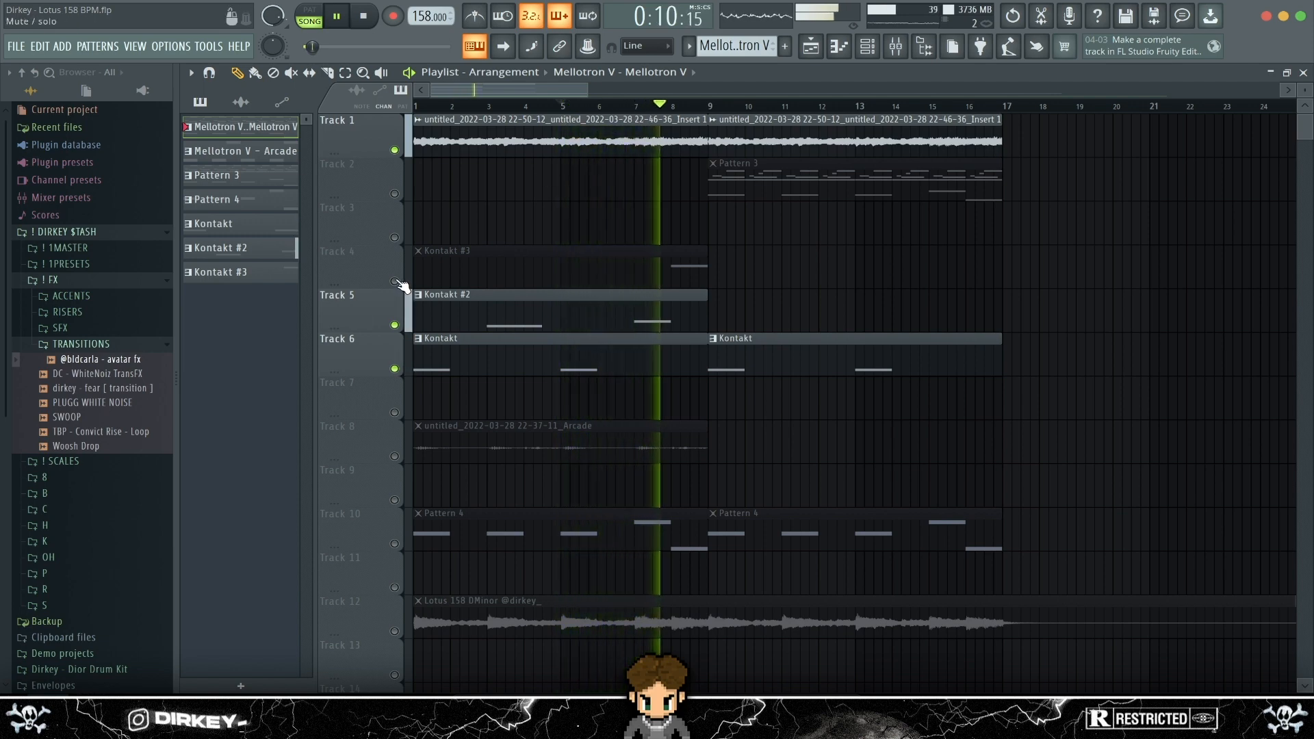
pyautogui.press('space')
# Examine the Kontakt #2 notes in the piano roll, and return to the playlist
pyautogui.doubleClick(626, 321)
pyautogui.hscroll(-5, 383, 112)
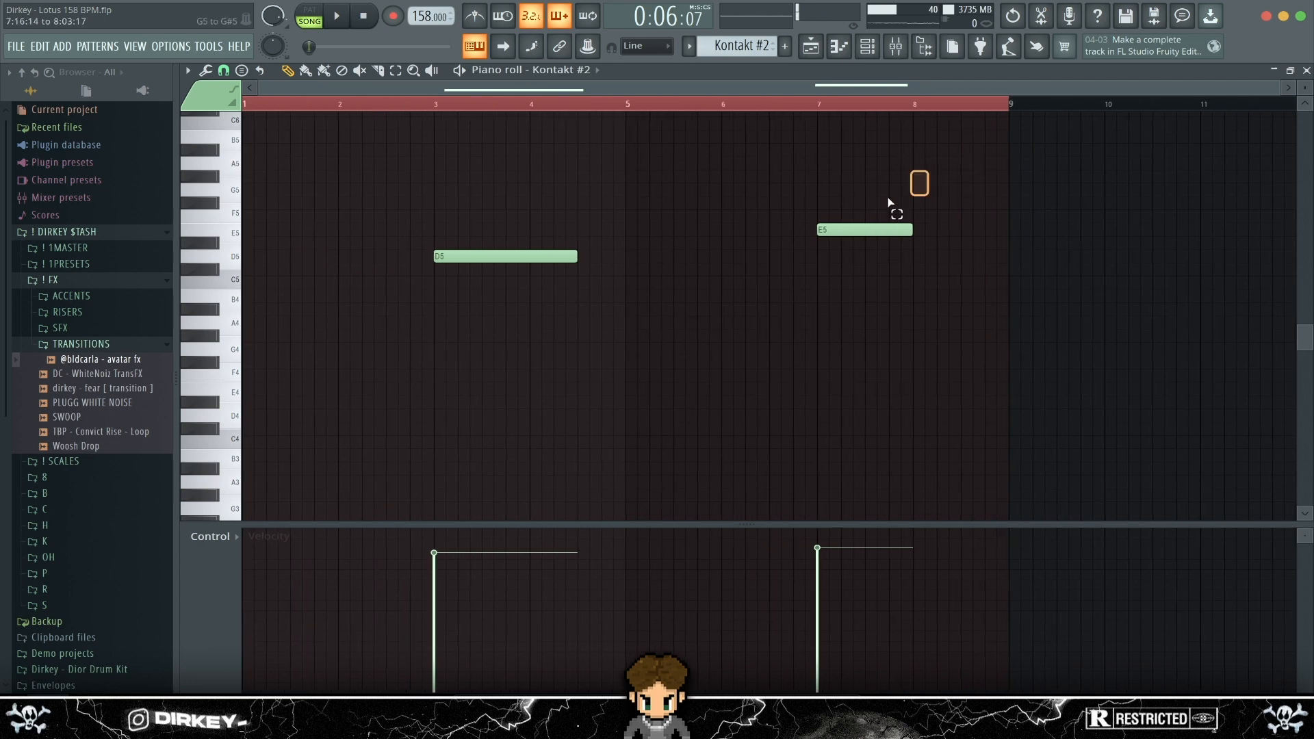
pyautogui.moveTo(610, 223); pyautogui.dragTo(455, 272)
pyautogui.press('F5')
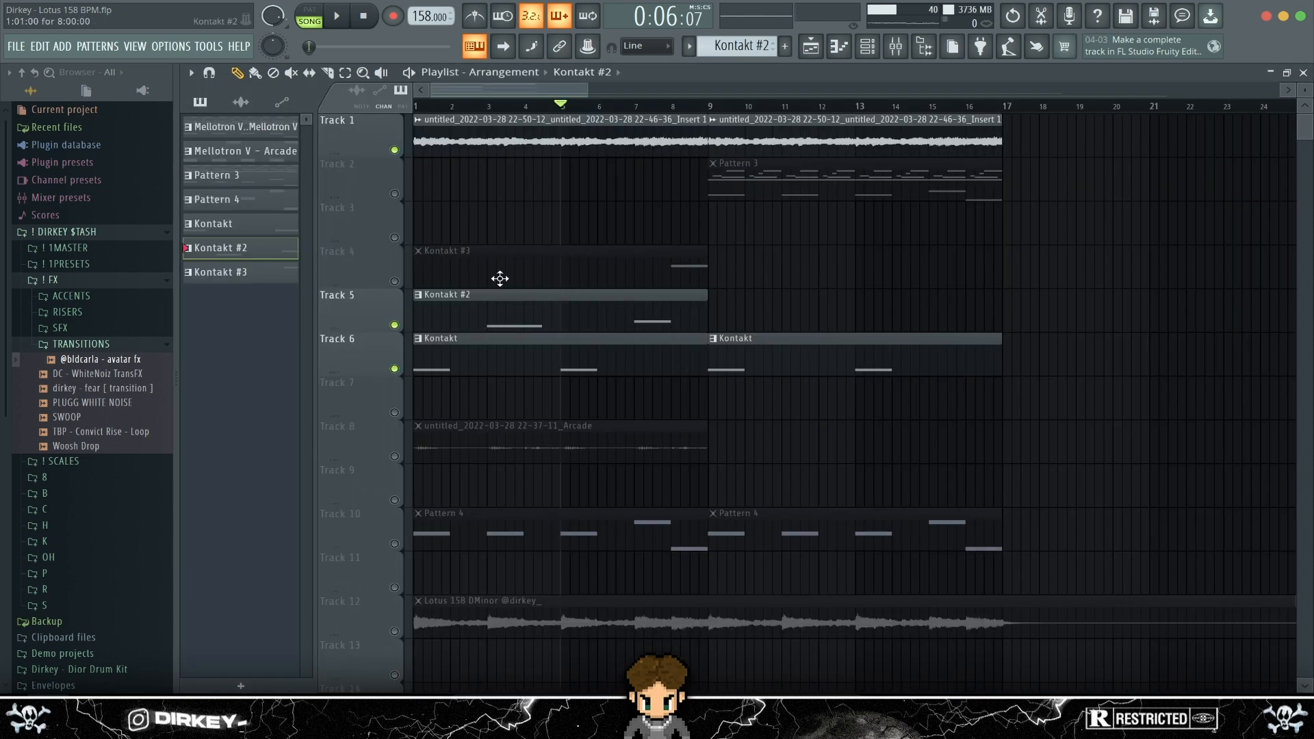
# Unmute Track 4, place the playhead late in bar 7, and examine the articulation in the Kontakt #3 instrument
pyautogui.click(662, 106)
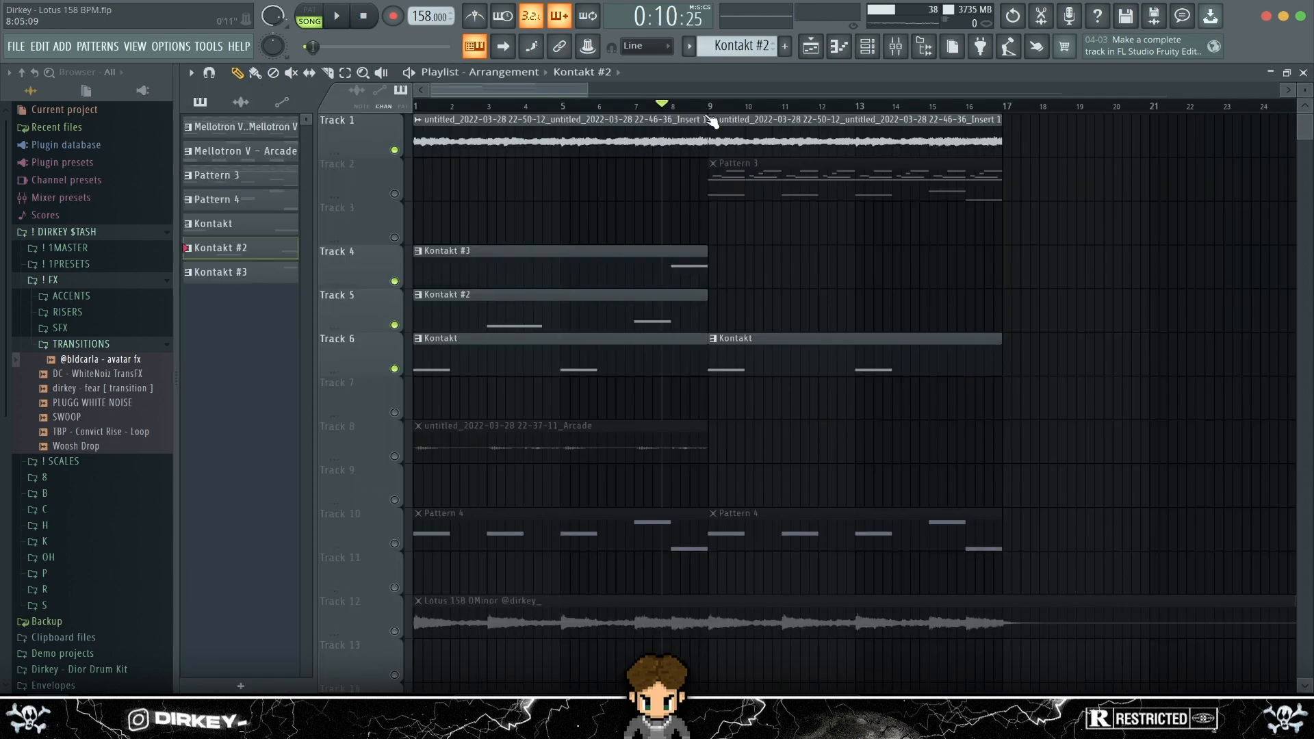
pyautogui.click(896, 46)
pyautogui.click(867, 47)
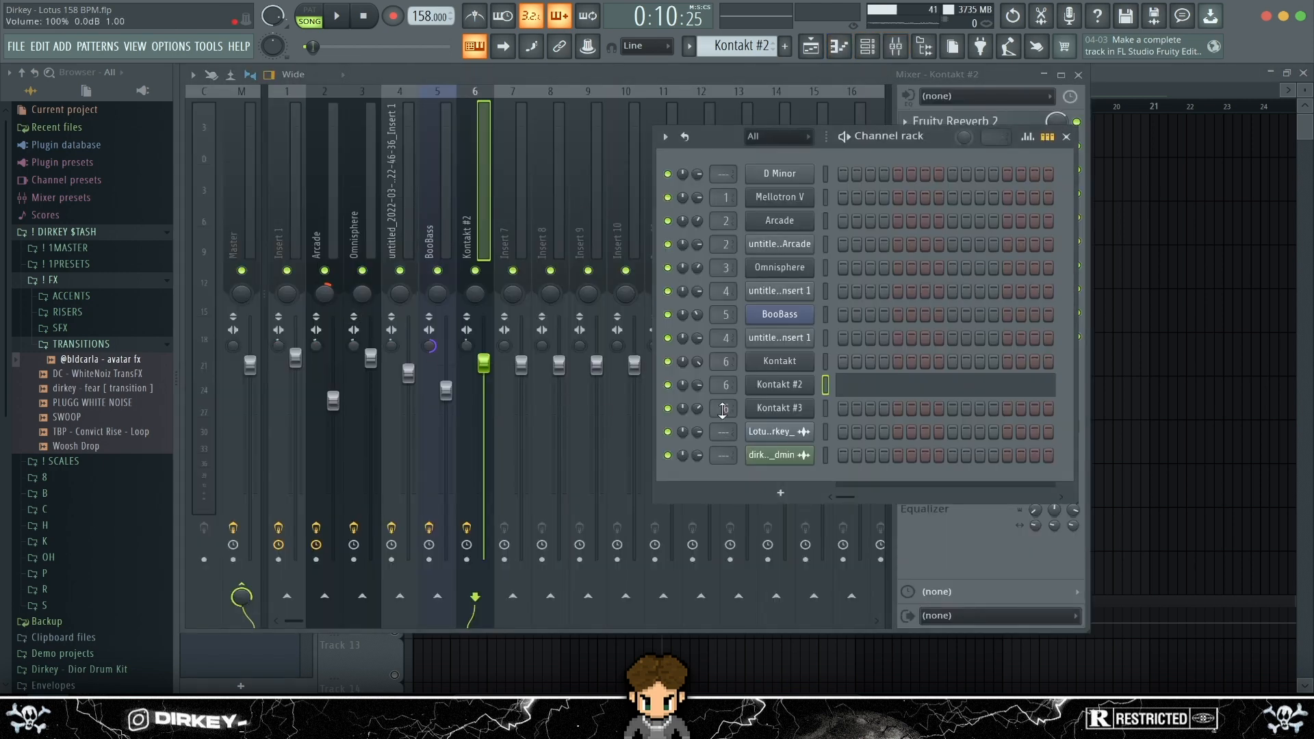
pyautogui.click(785, 409)
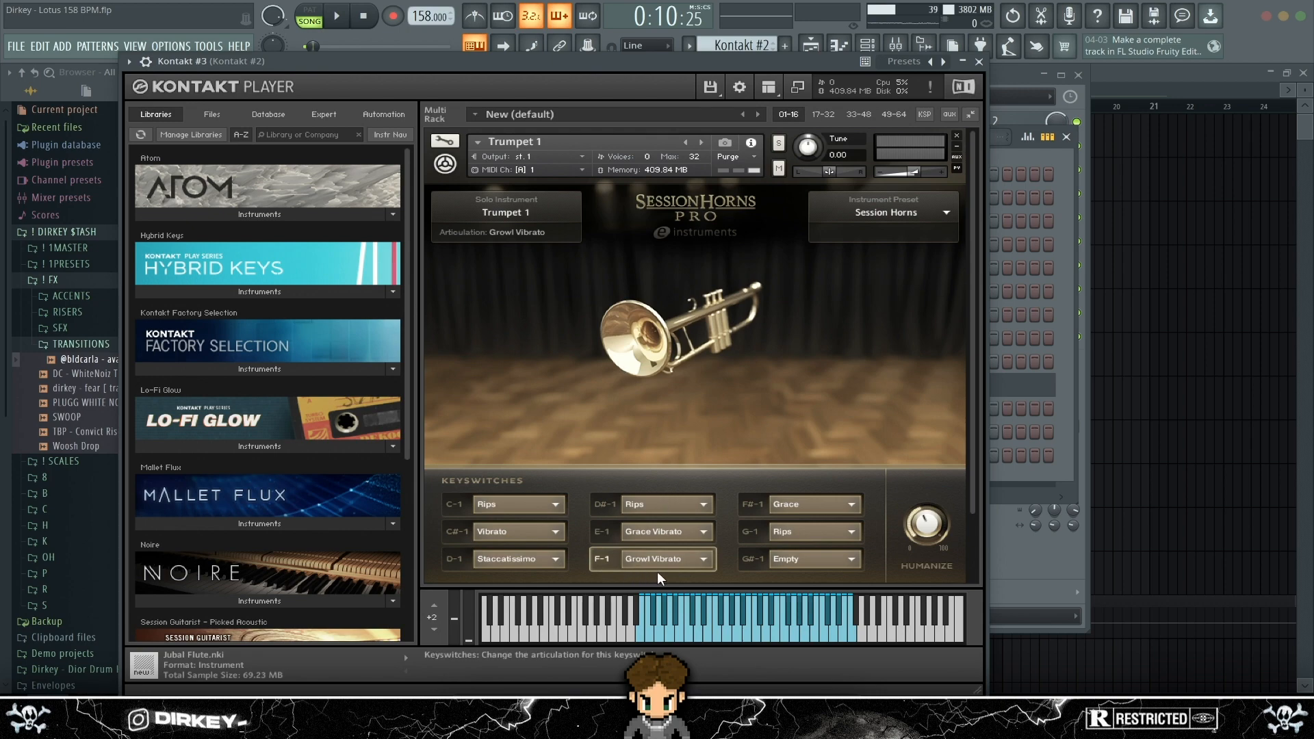
pyautogui.press('Escape')
pyautogui.press('Escape')
pyautogui.press('Escape')
# Play the layers with Kontakt #3 on Track 4, and open the mixer on the Kontakt #2 track
pyautogui.press('space')
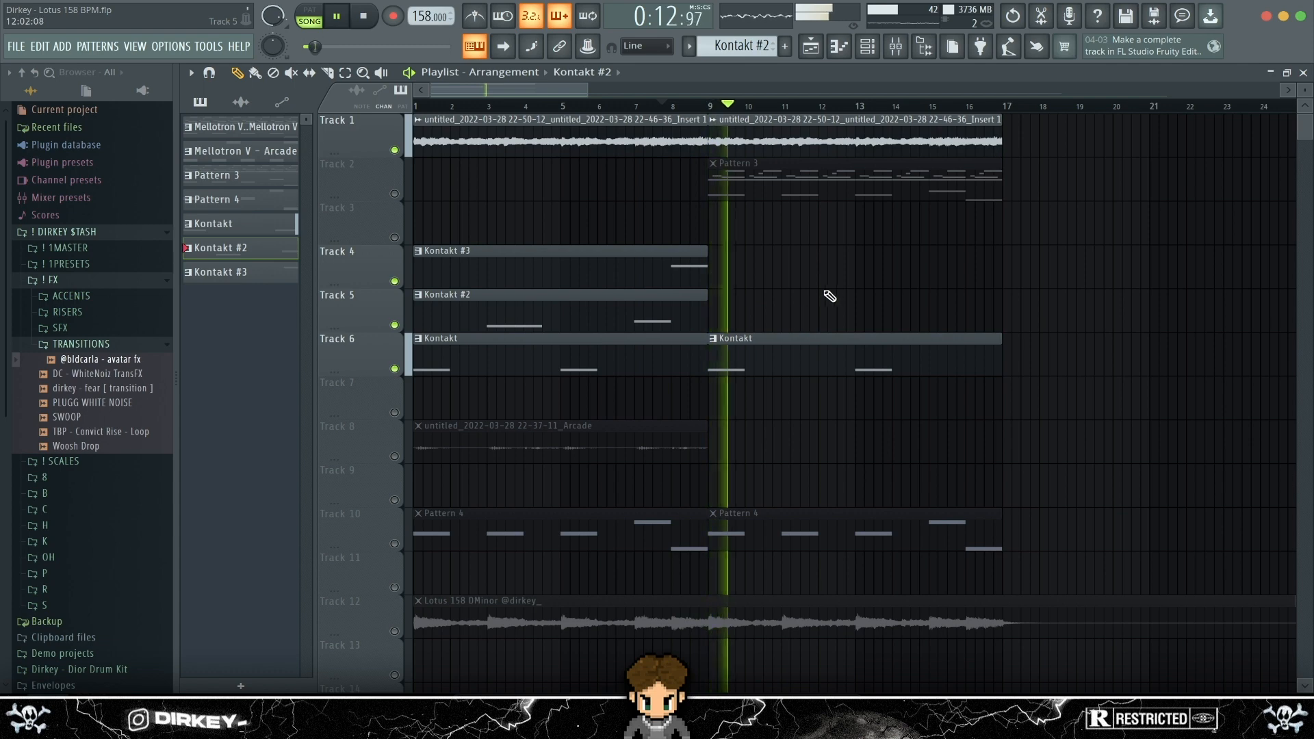
pyautogui.press('space')
pyautogui.scroll(-5, 520, 181)
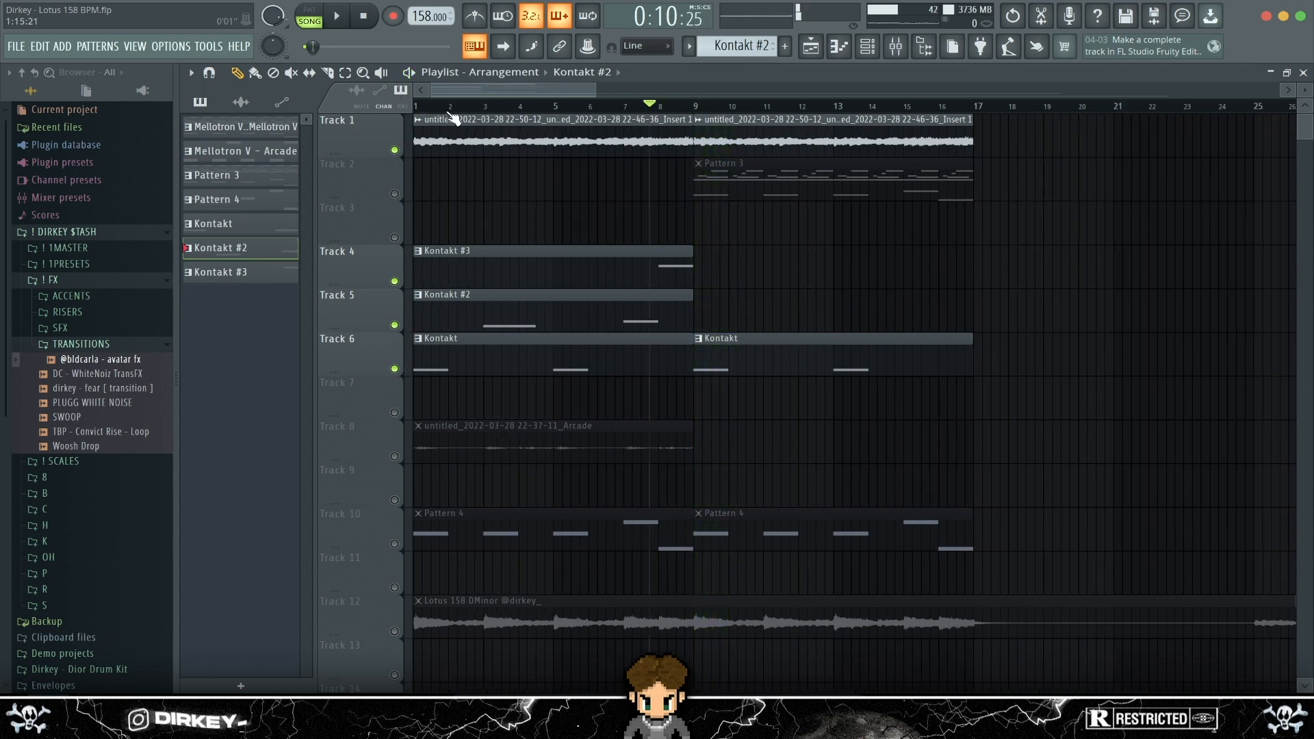
pyautogui.click(895, 46)
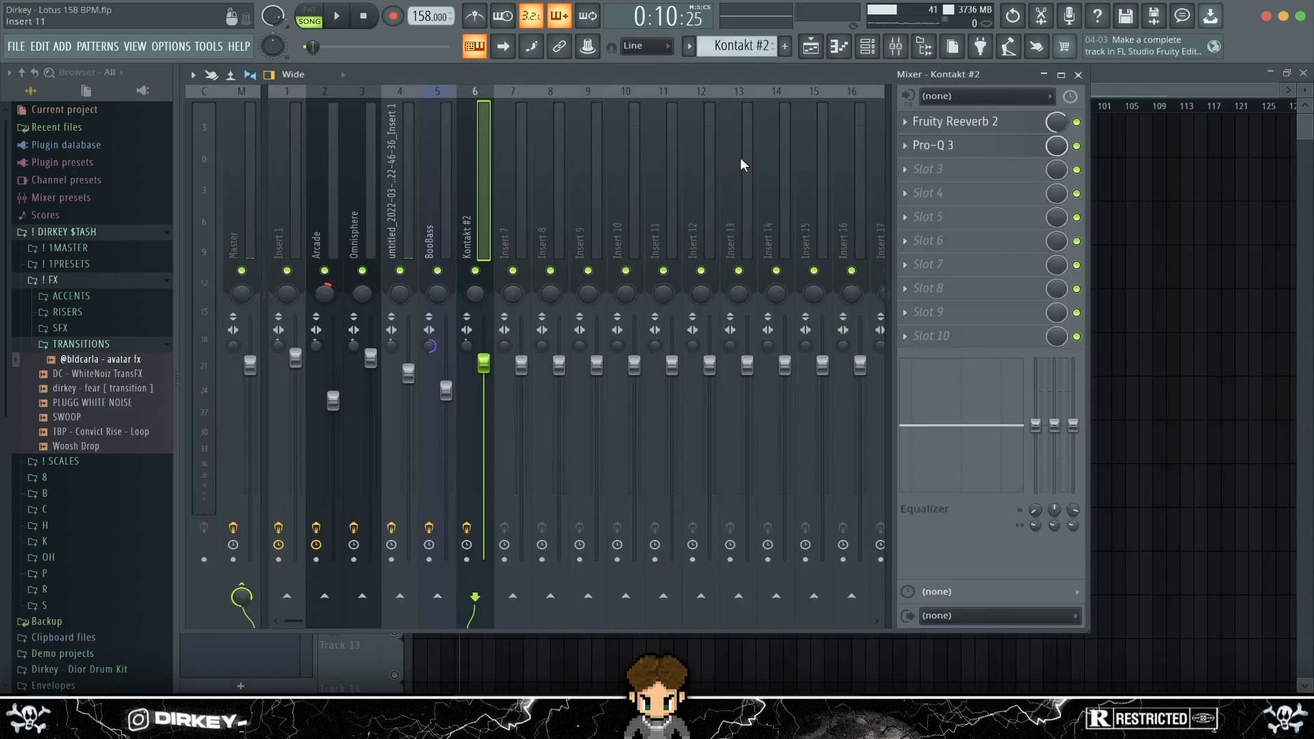
# Examine the Fruity Reeverb 2 and Pro-Q 3 settings on the Kontakt #2 mixer track
pyautogui.click(962, 121)
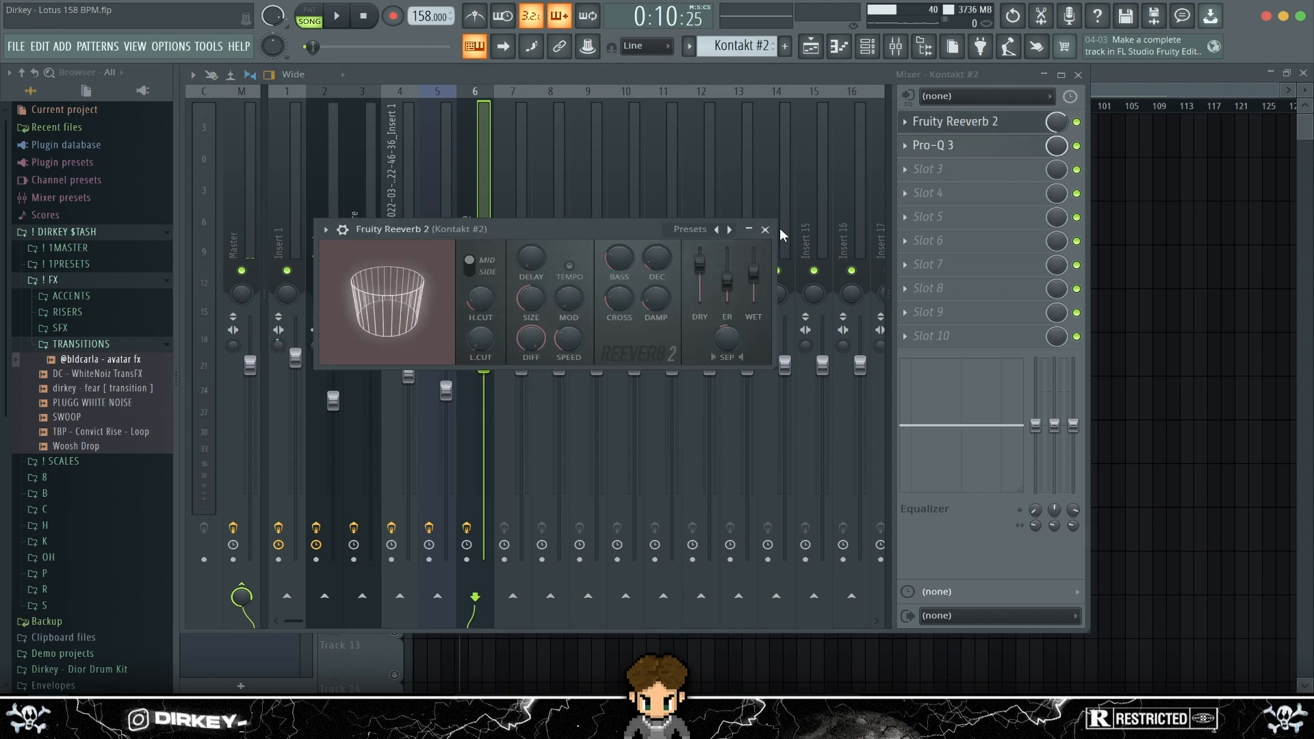
pyautogui.click(959, 122)
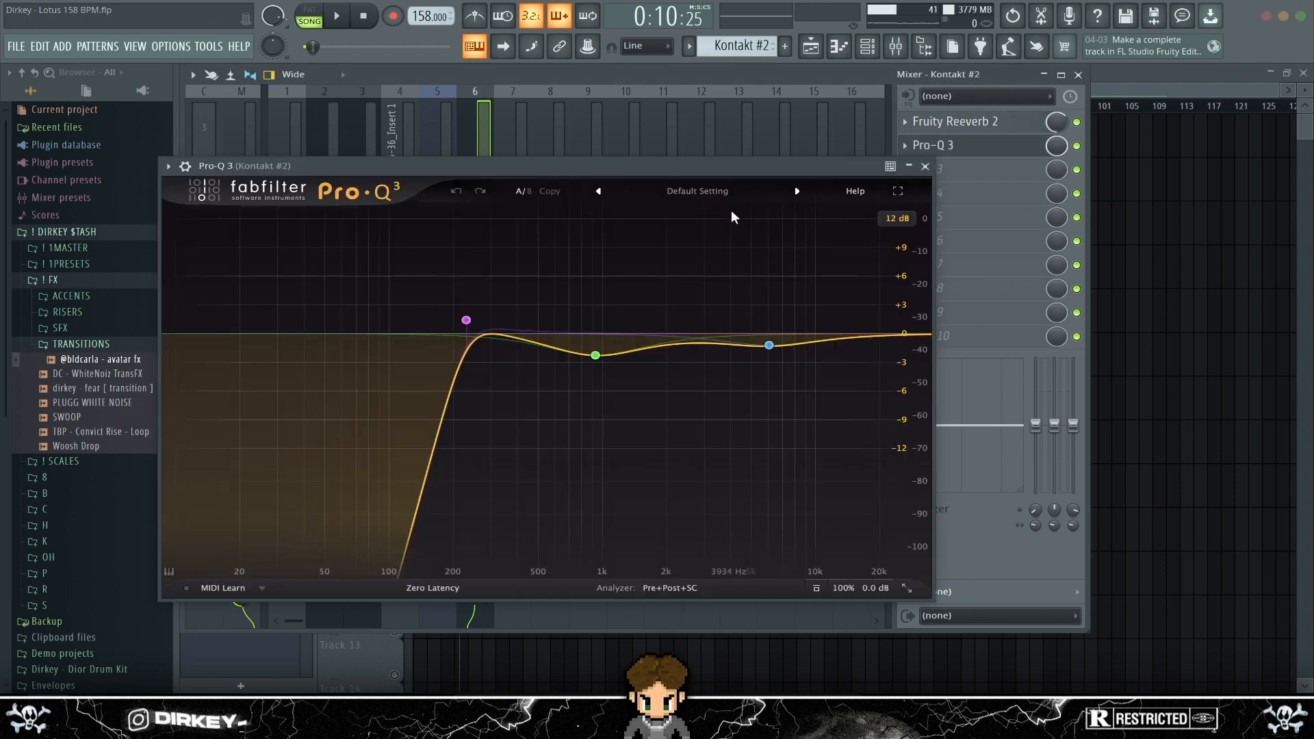
pyautogui.click(916, 164)
# Check the instruments' mixer routing in the channel rack, and return to the arrangement in the playlist
pyautogui.click(867, 47)
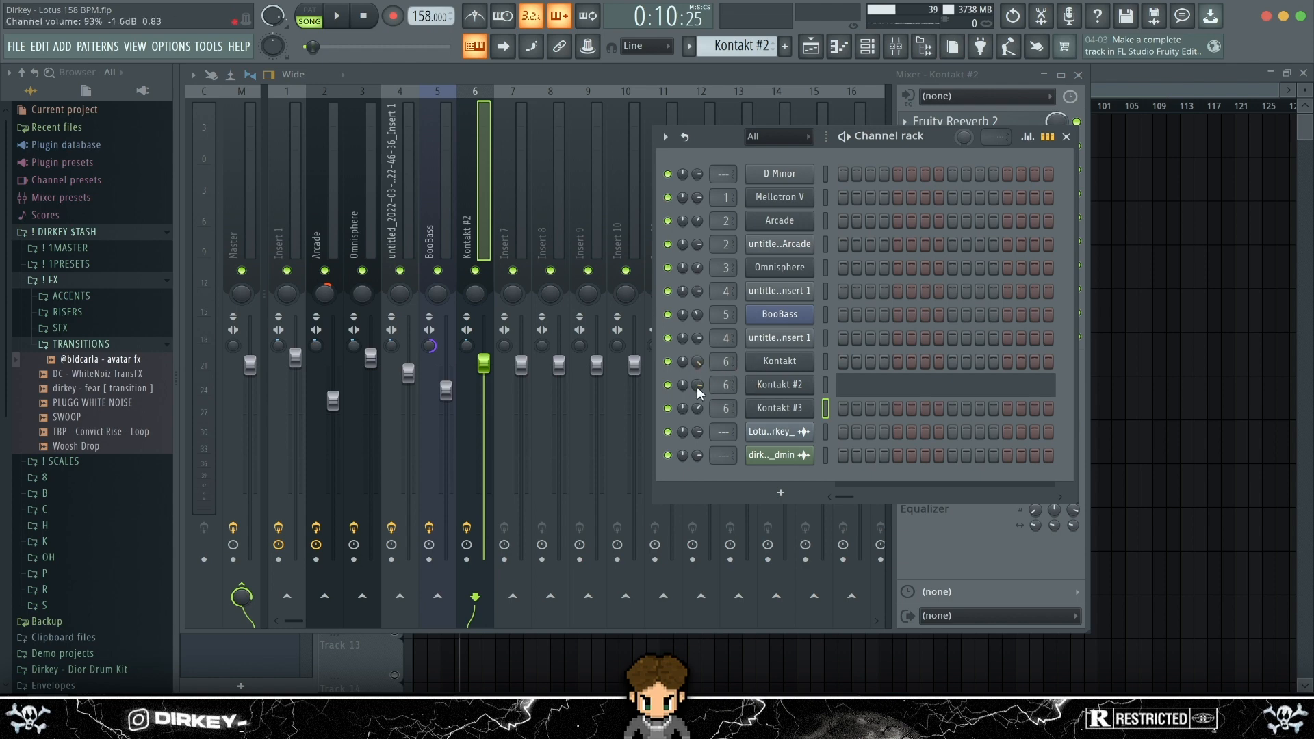
pyautogui.click(1089, 97)
pyautogui.press('F5')
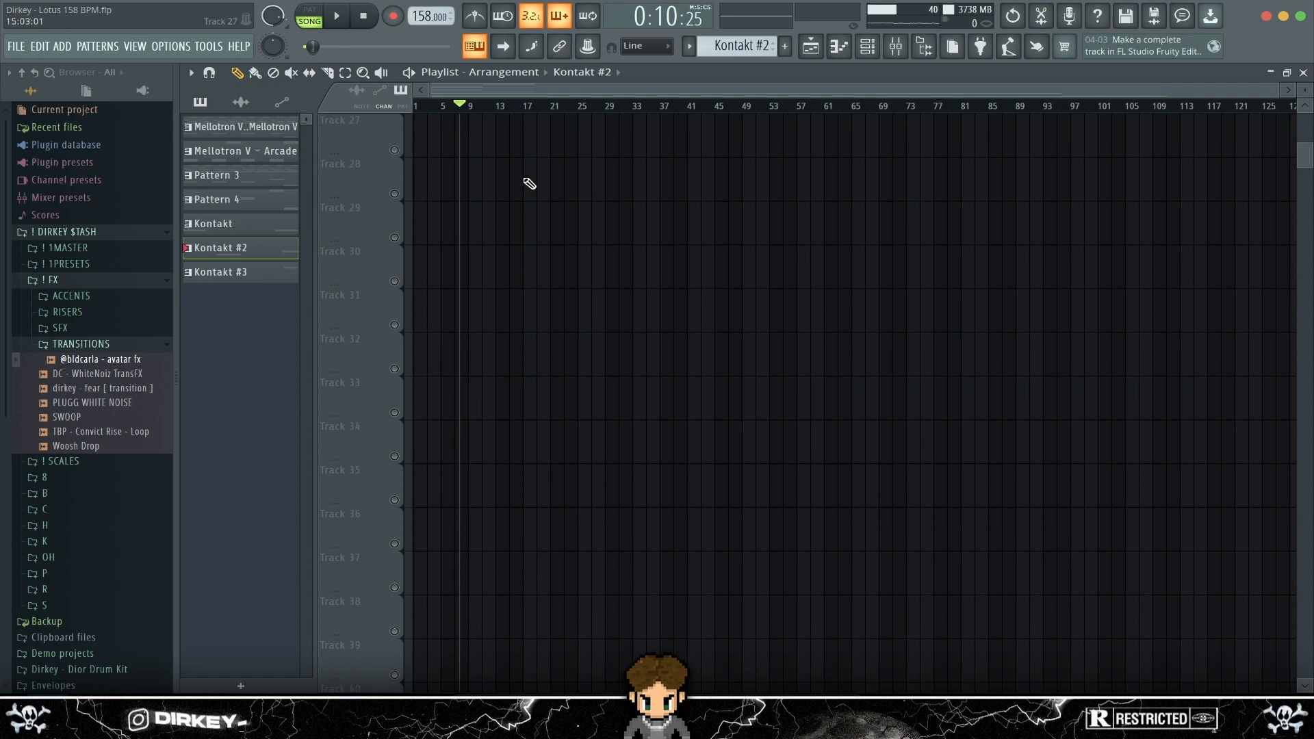
pyautogui.scroll(10, 548, 240)
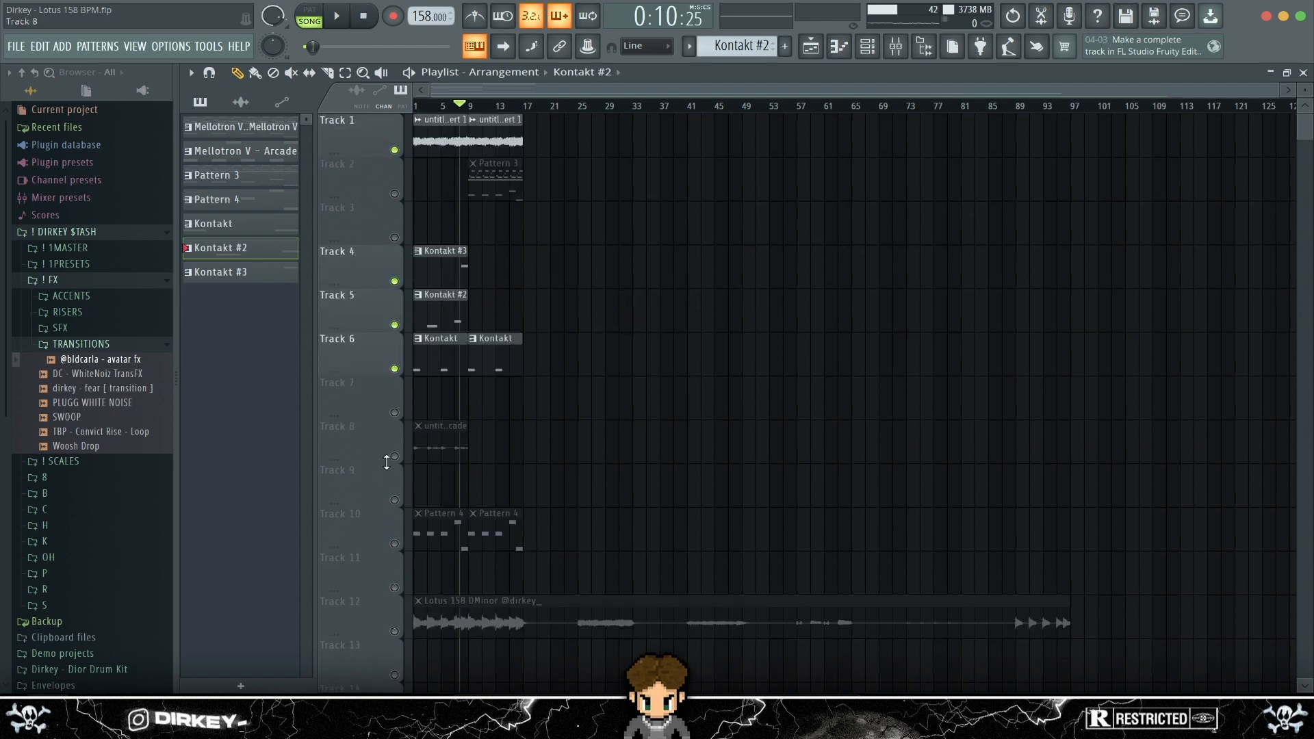
# Examine the effect chain on the Master mixer track
pyautogui.click(894, 50)
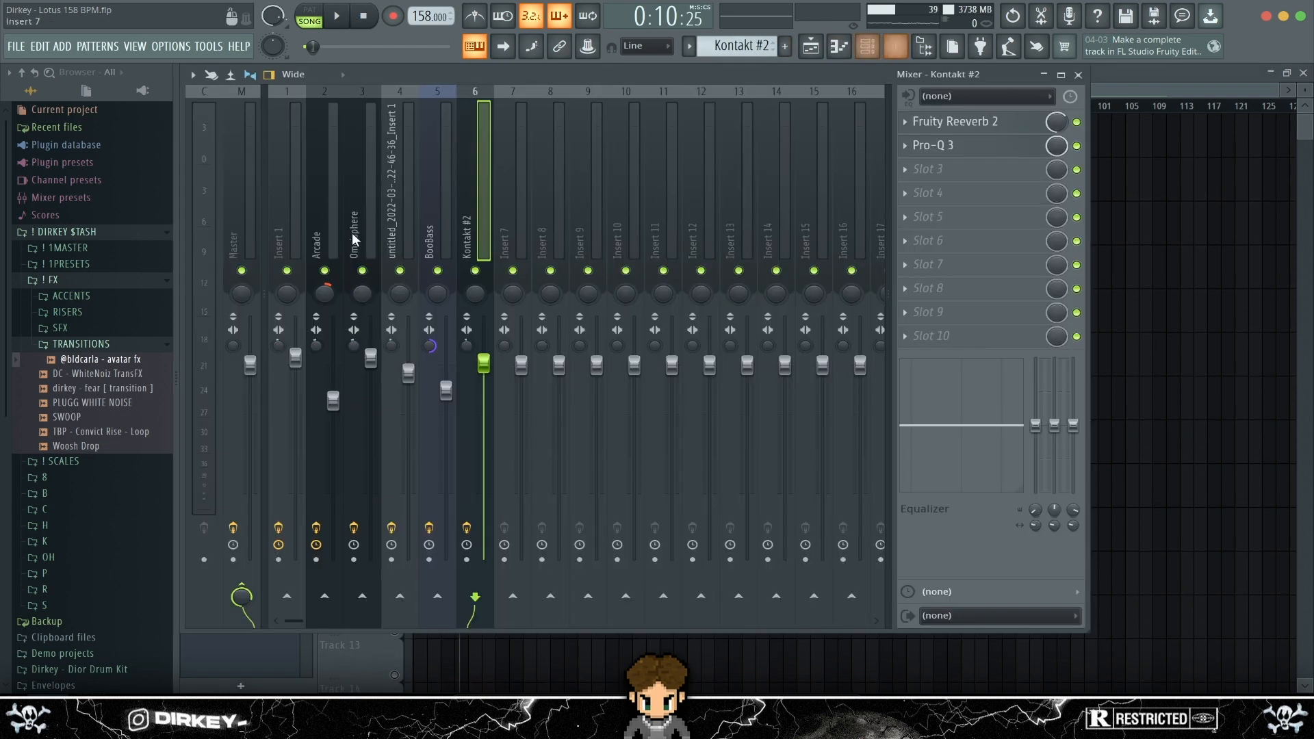
pyautogui.click(248, 225)
pyautogui.click(1081, 75)
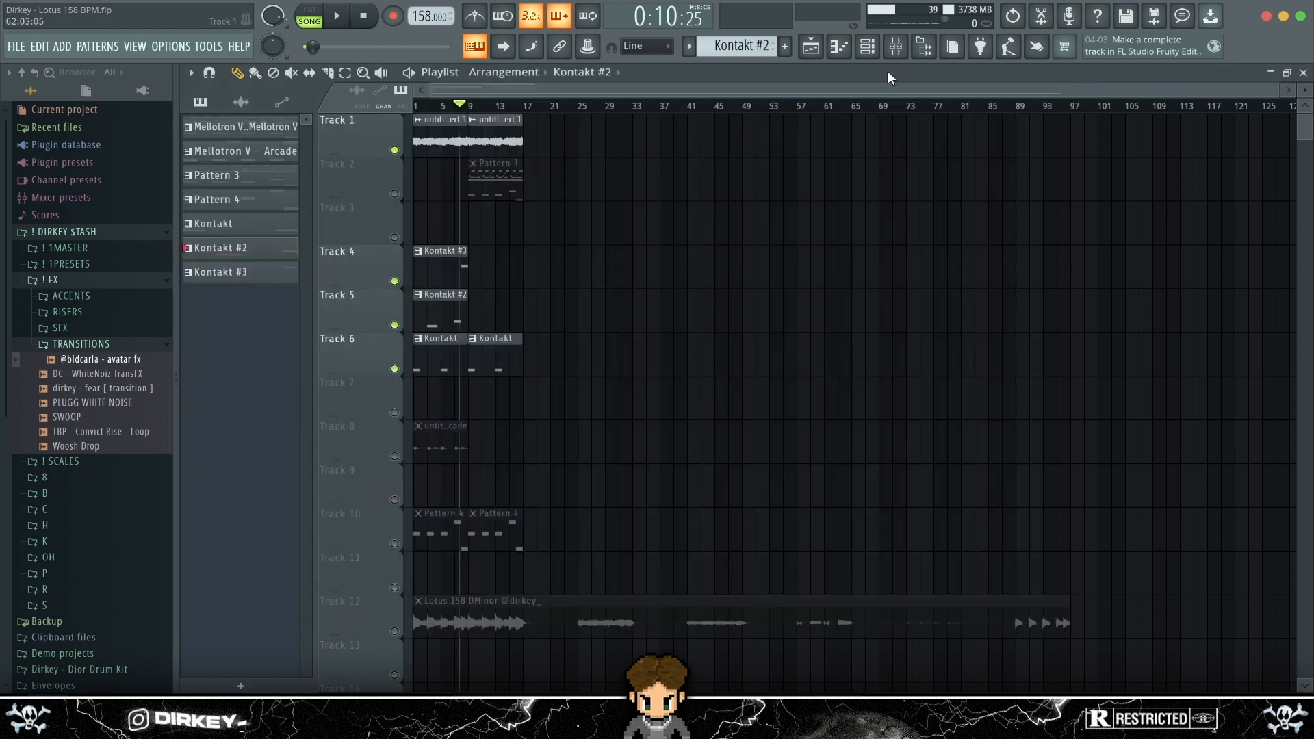
pyautogui.click(878, 46)
pyautogui.click(909, 50)
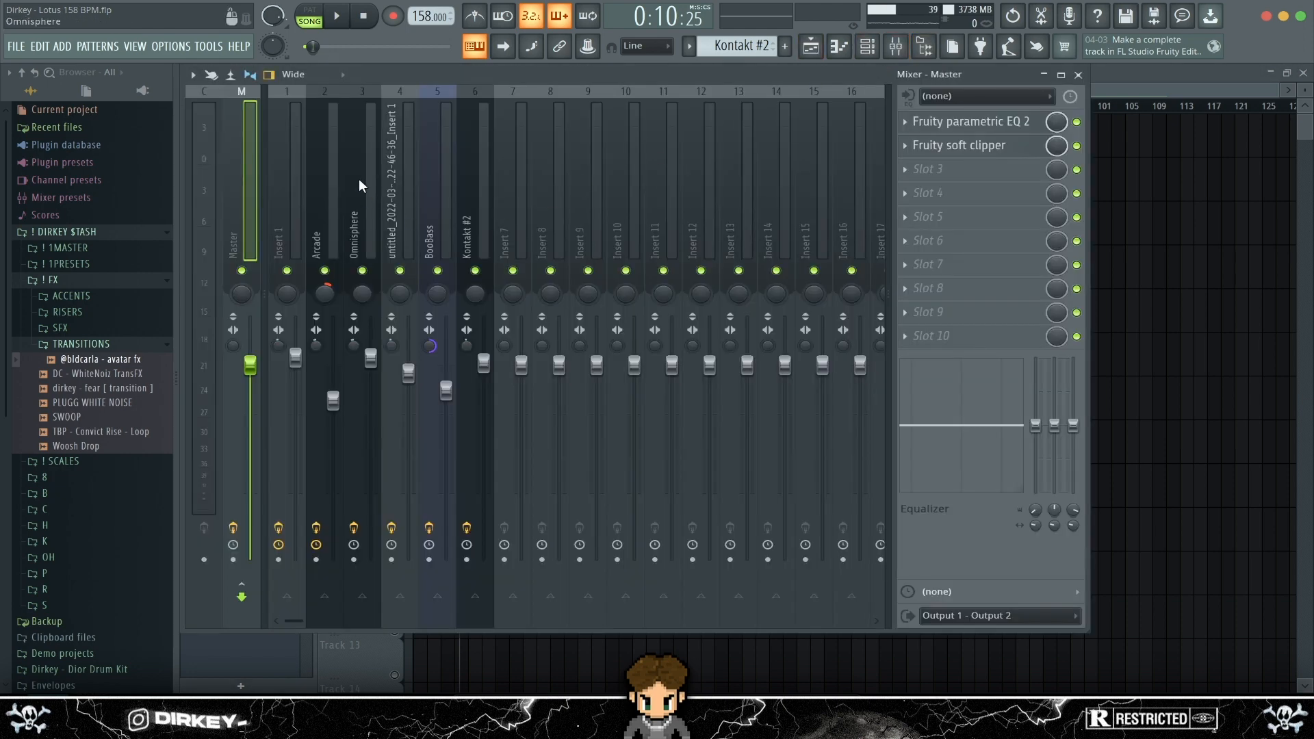
# Examine the Arcade mixer track's effect chain and its Fruity Reeverb 2 settings
pyautogui.click(338, 202)
pyautogui.click(968, 146)
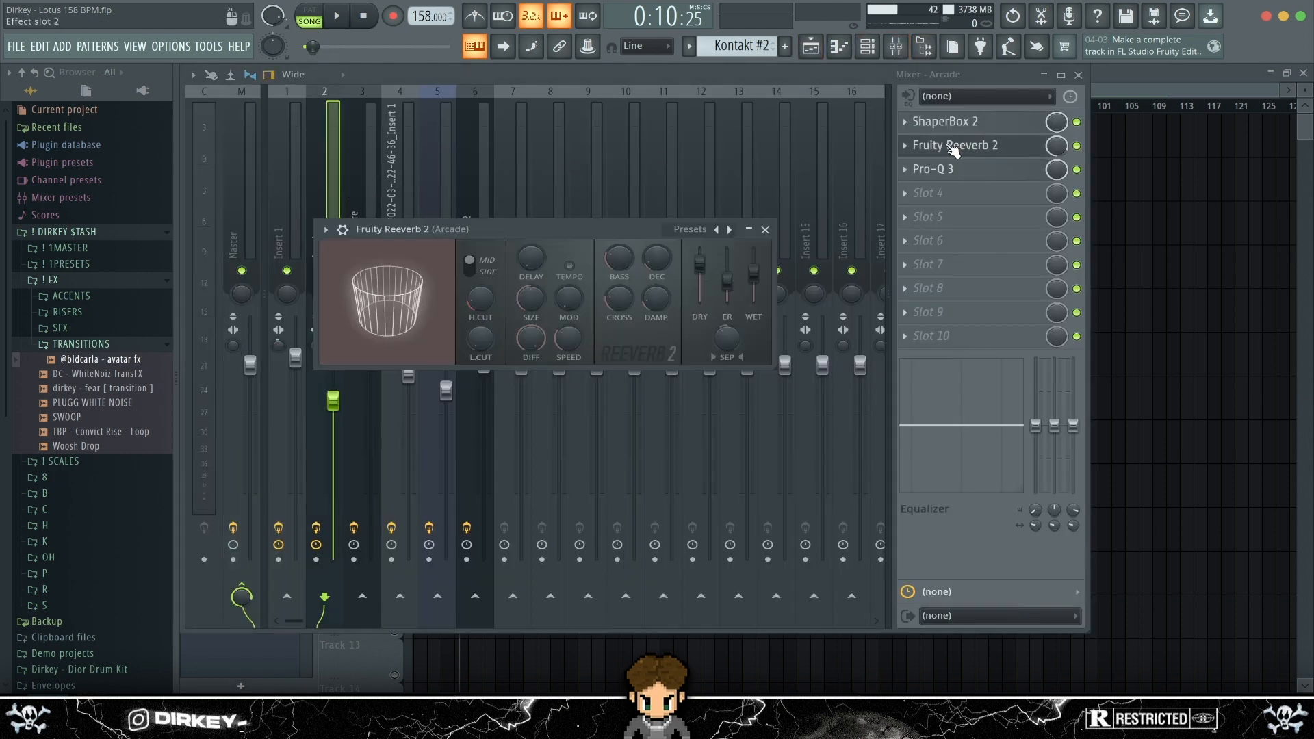
pyautogui.click(765, 229)
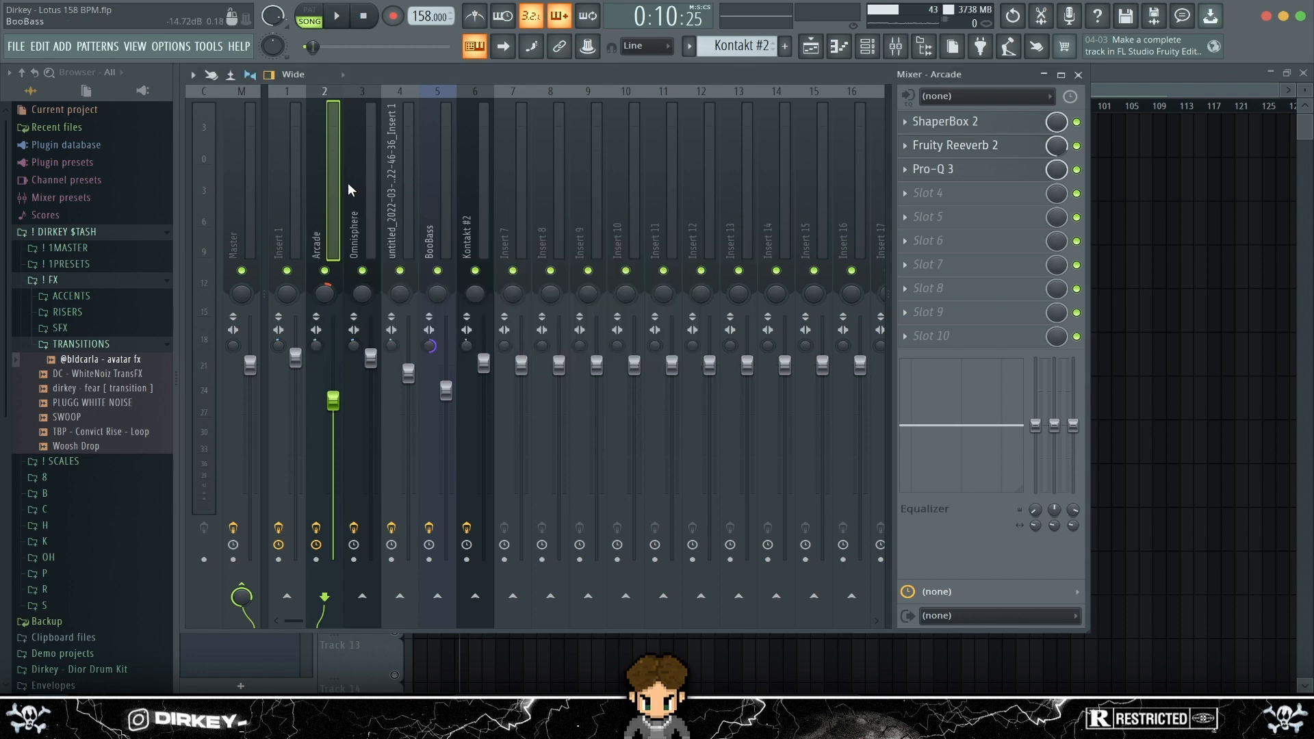
# Compare the effect chains on the Omnisphere, BooBass and neighbouring mixer tracks, and examine Fruity Reeverb 2 on Insert 1
pyautogui.click(363, 192)
pyautogui.click(404, 191)
pyautogui.click(431, 190)
pyautogui.click(388, 195)
pyautogui.click(341, 195)
pyautogui.click(294, 197)
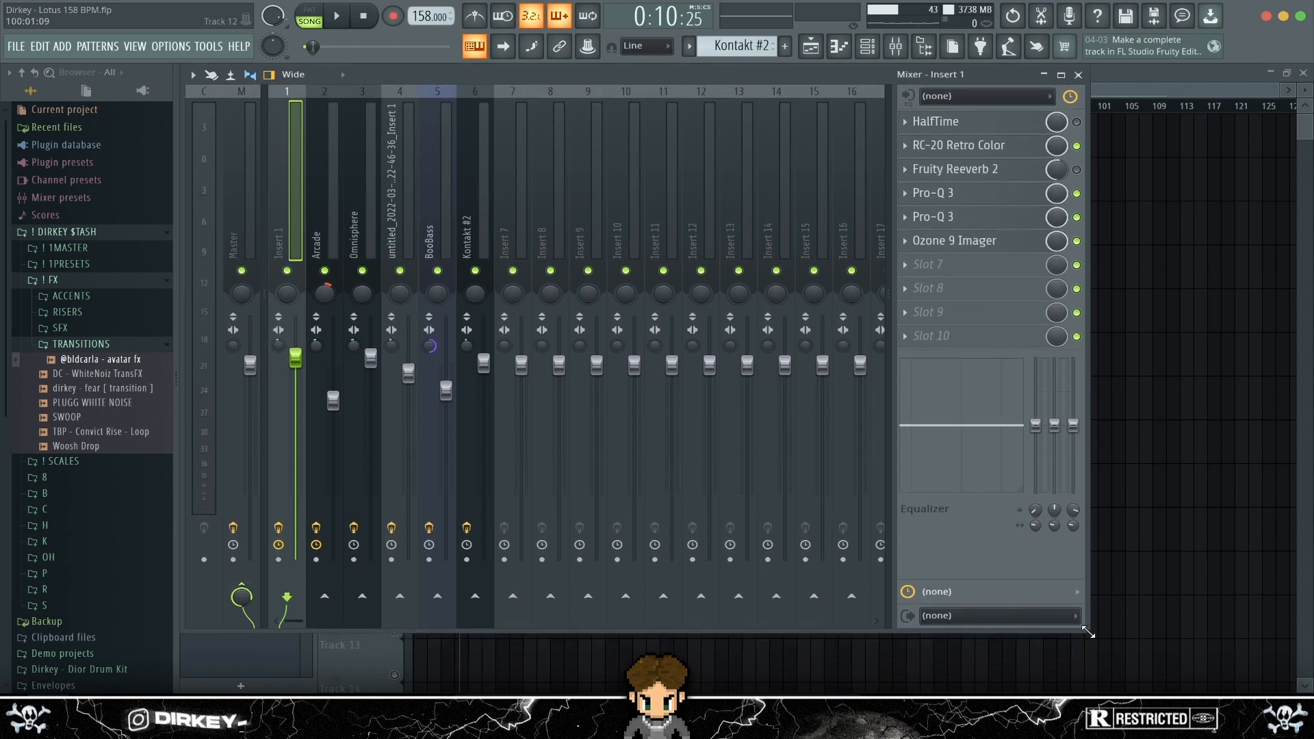
pyautogui.click(939, 173)
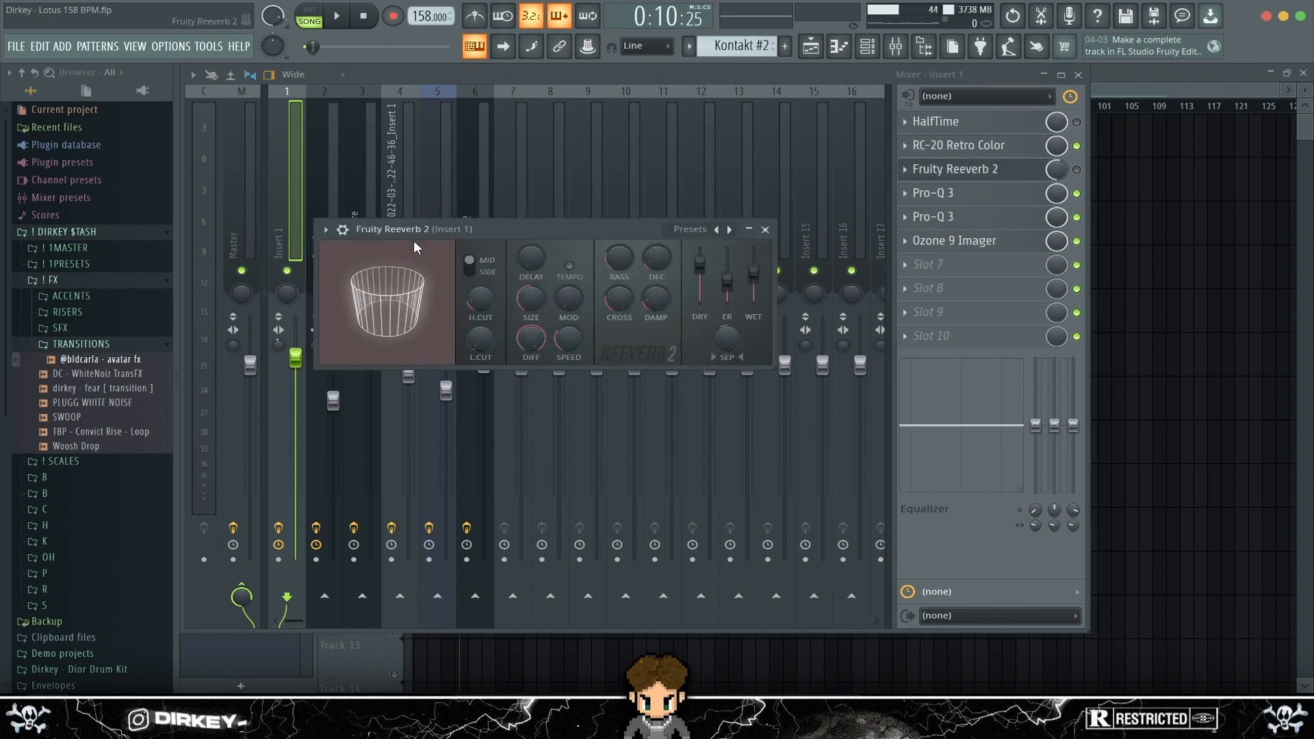
pyautogui.click(765, 230)
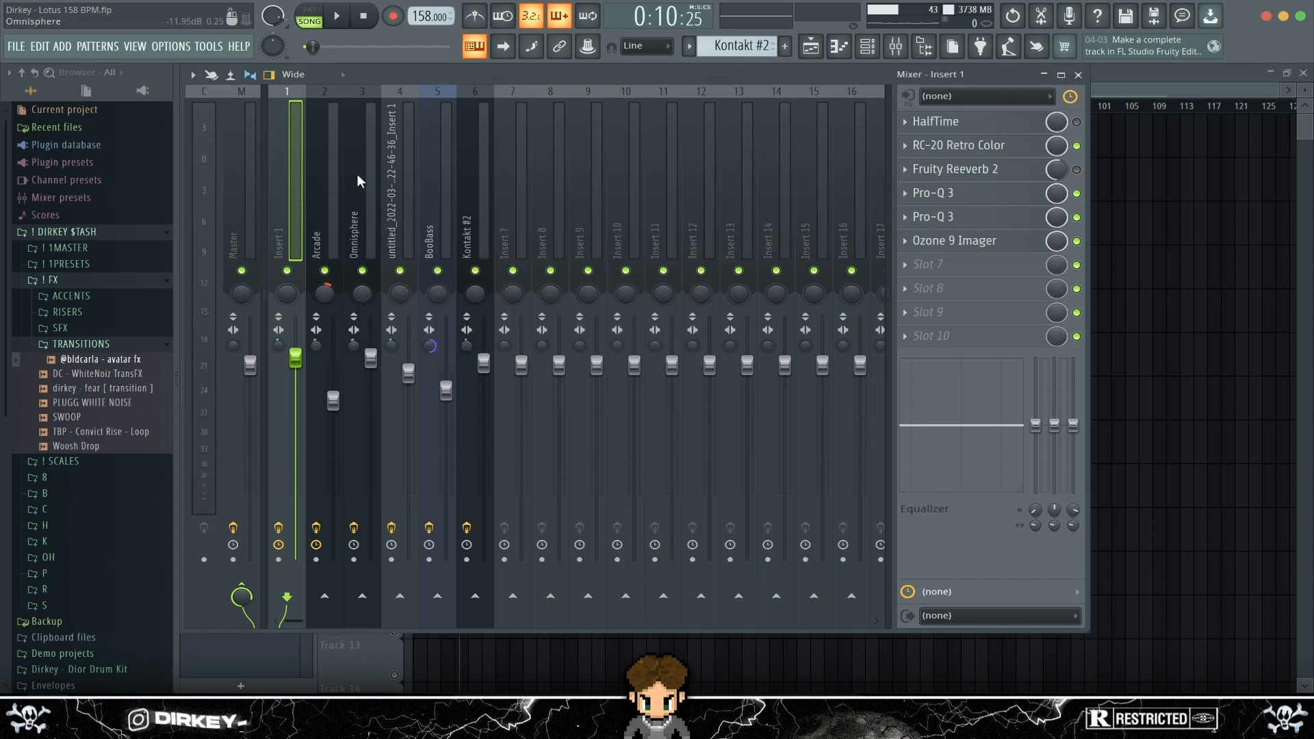
# Review the Arcade and Omnisphere effect chains once more, and return from the mixer to the playlist
pyautogui.click(341, 179)
pyautogui.click(373, 183)
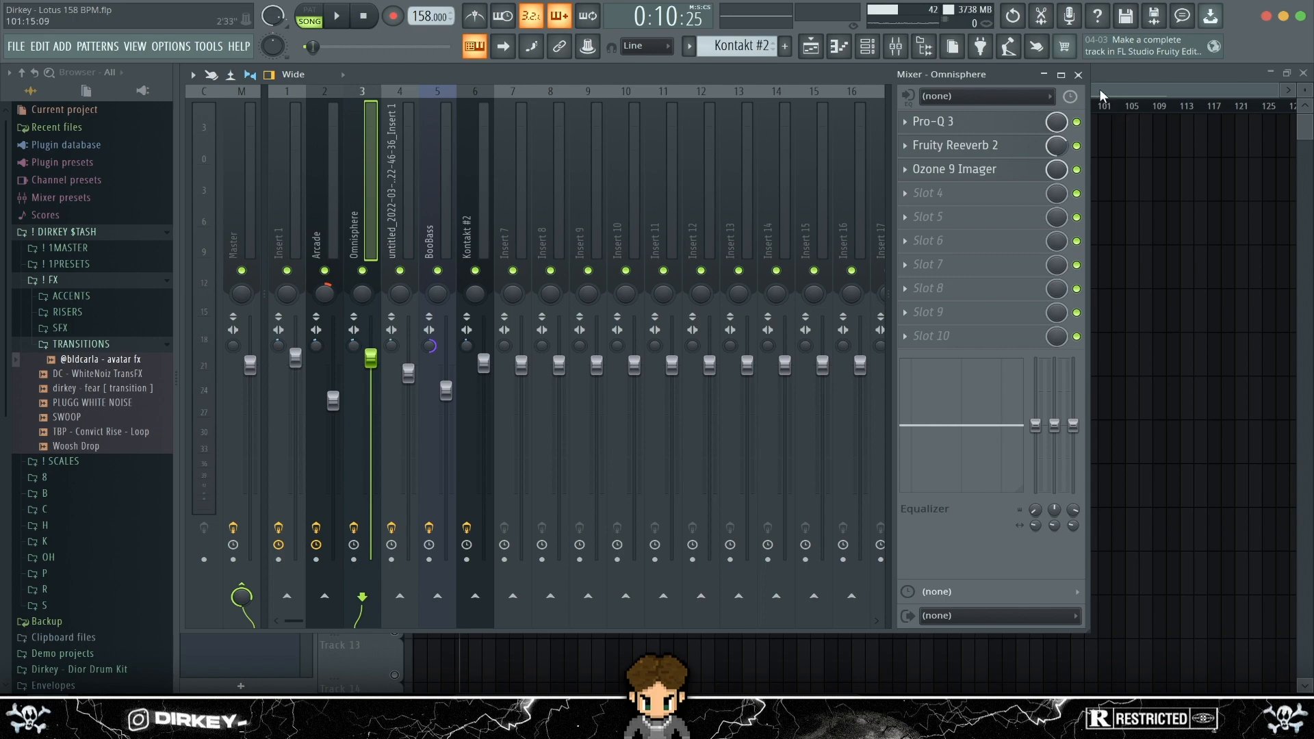
pyautogui.click(1078, 75)
pyautogui.click(555, 273)
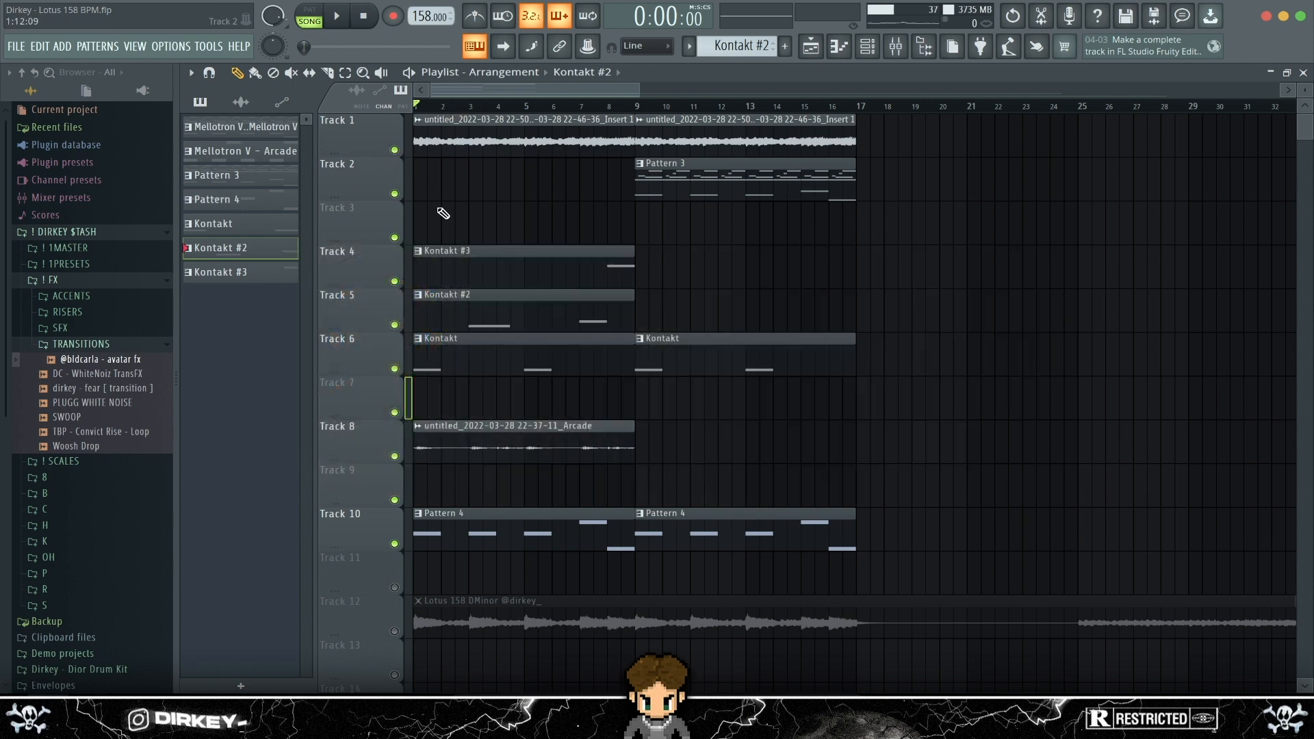
# Examine the full loop arrangement, highlighting all the clips on Tracks 1 to 10 and clearing the selection
pyautogui.scroll(-2, 436, 108)
pyautogui.scroll(-3, 444, 108)
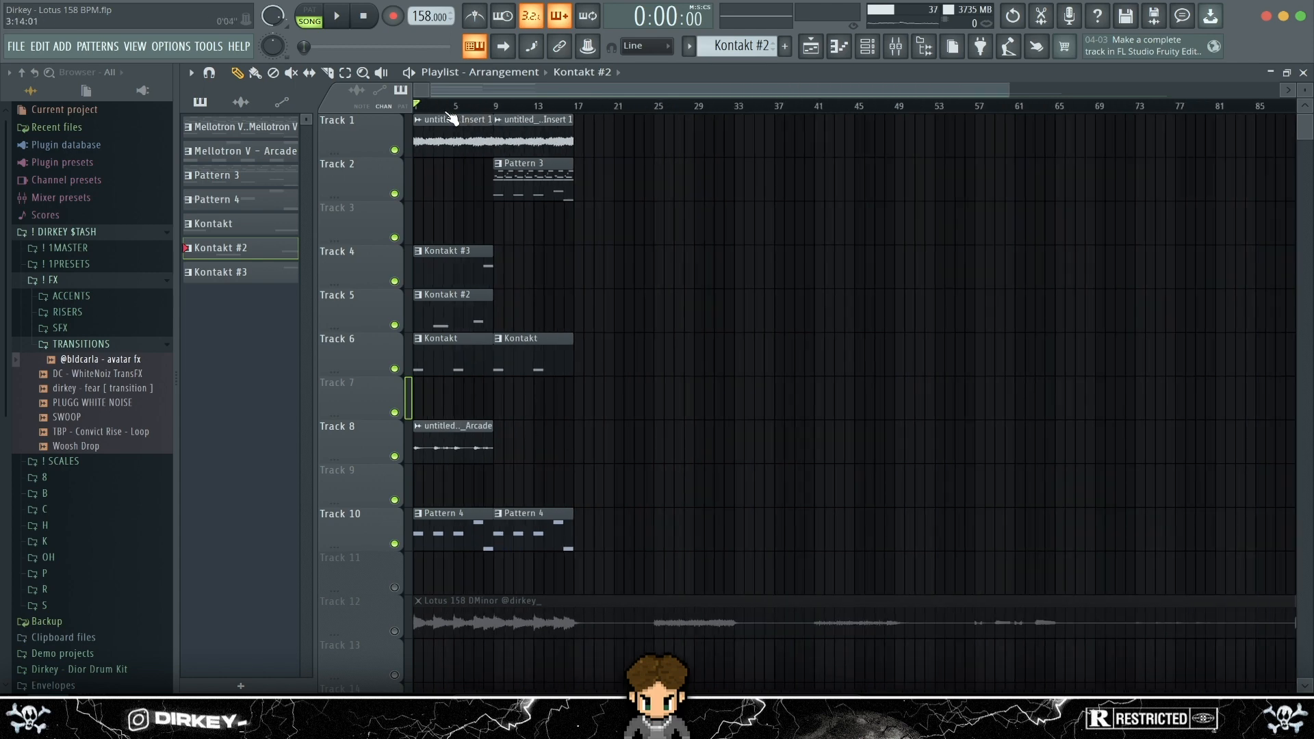
pyautogui.scroll(5, 448, 113)
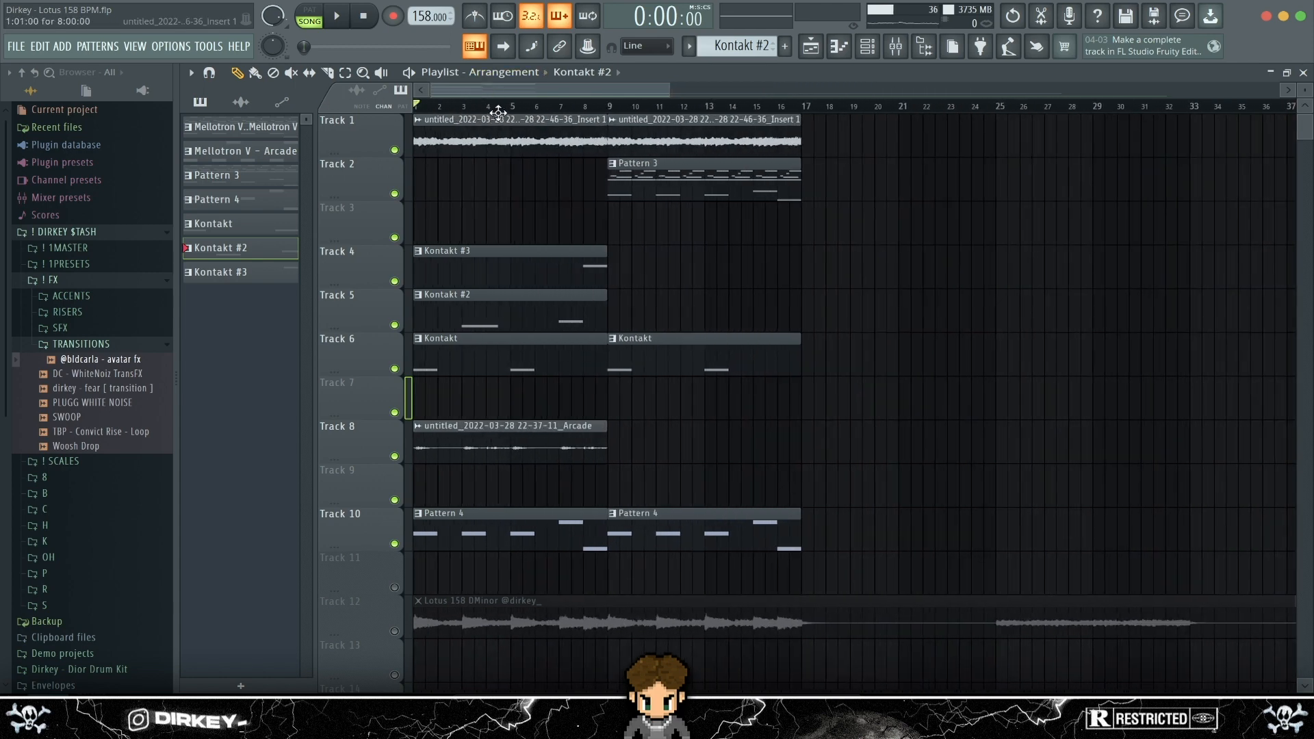
pyautogui.scroll(3, 467, 89)
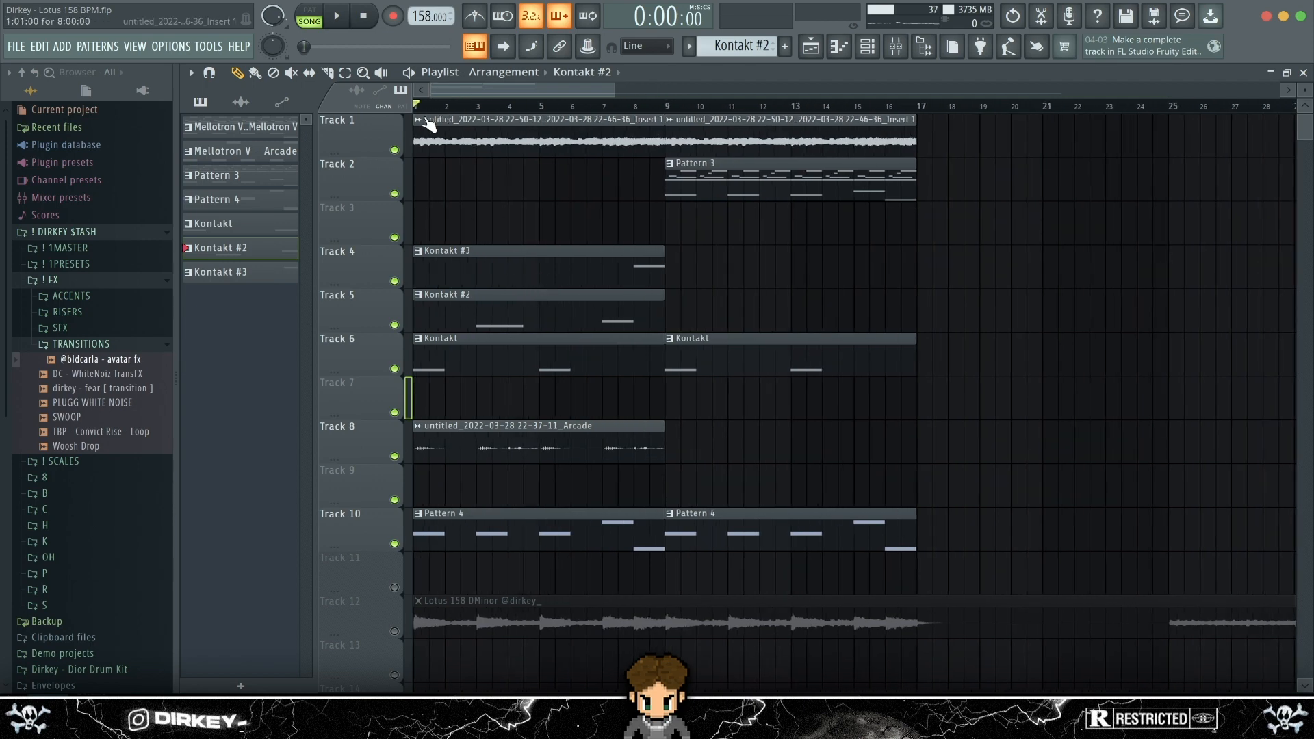
pyautogui.scroll(4, 421, 97)
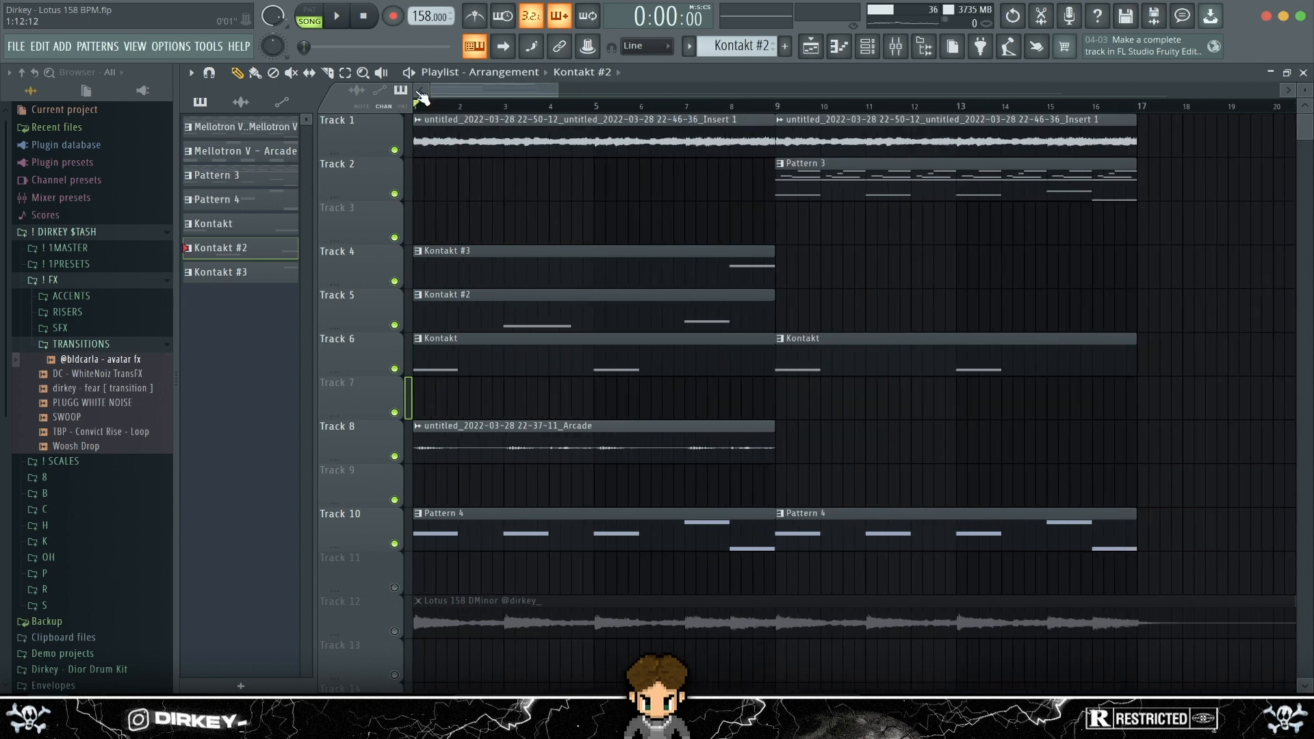
pyautogui.moveTo(1203, 574); pyautogui.dragTo(415, 116)
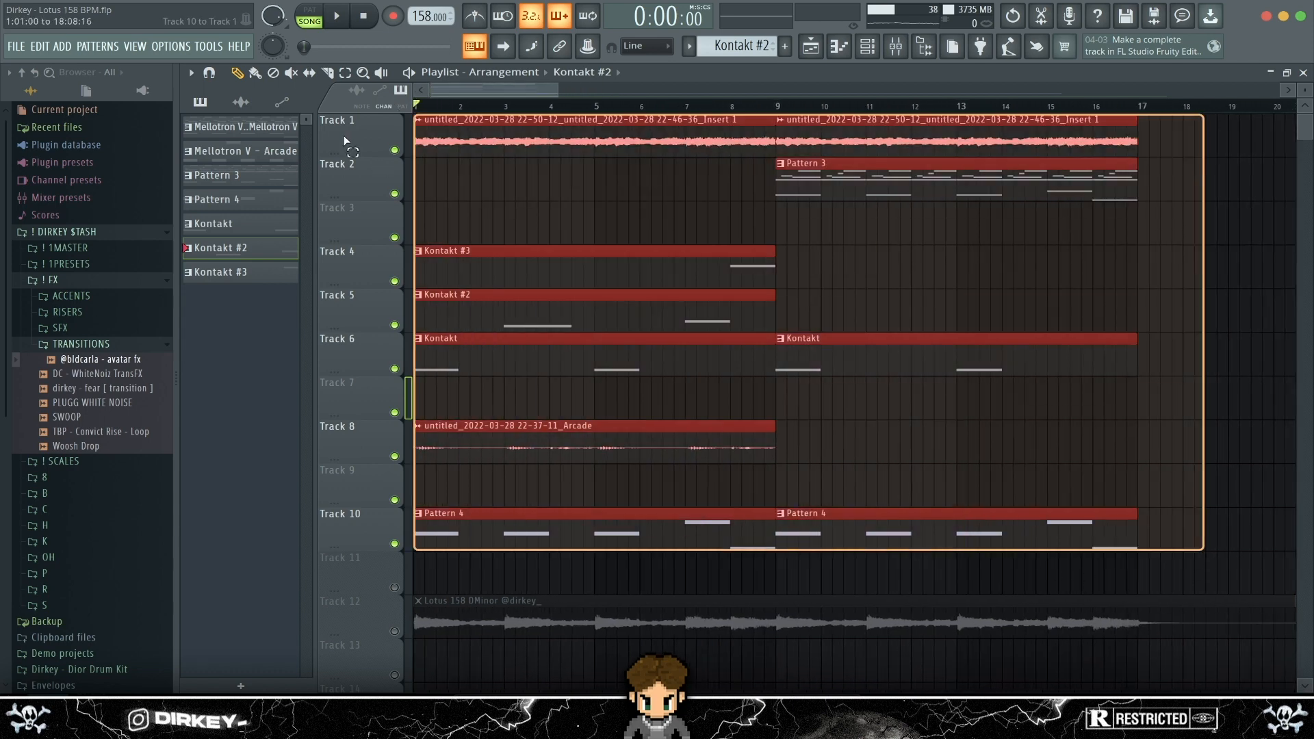
pyautogui.click(489, 132)
pyautogui.scroll(-3, 452, 111)
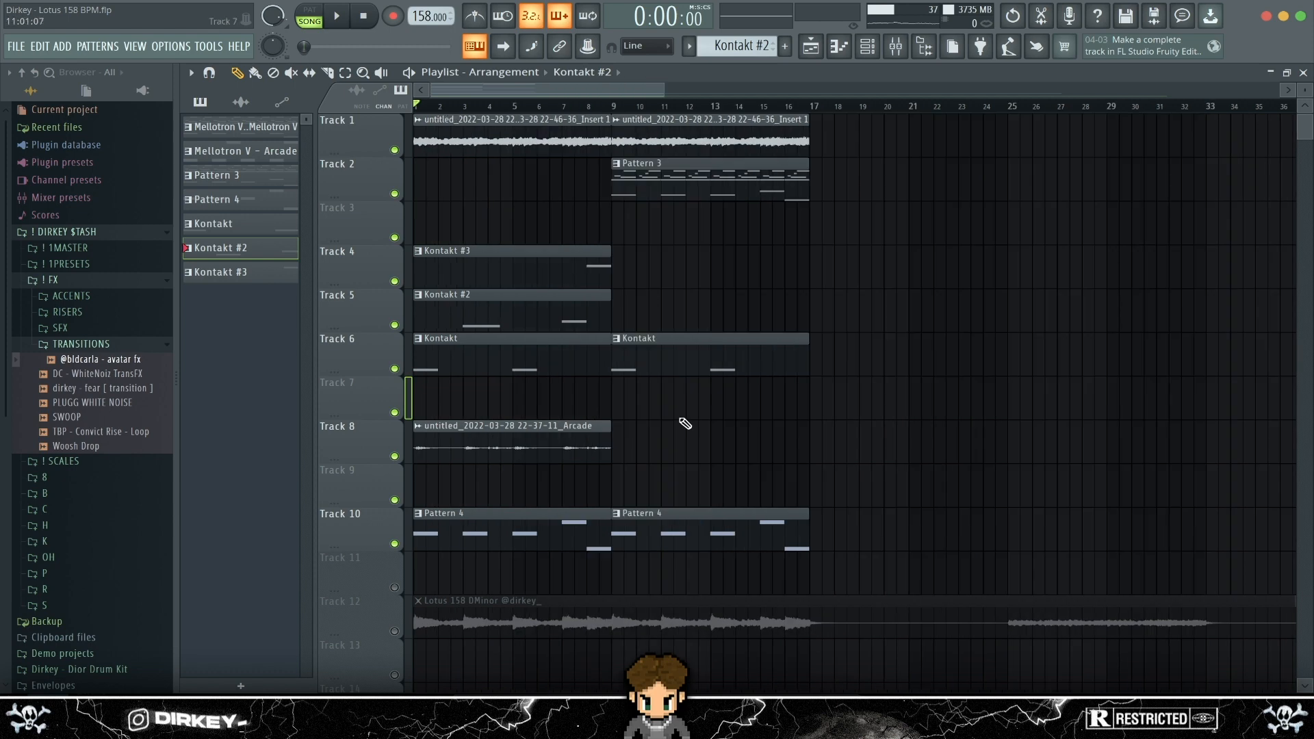
pyautogui.scroll(-2, 657, 503)
pyautogui.scroll(-1, 659, 504)
pyautogui.scroll(3, 659, 503)
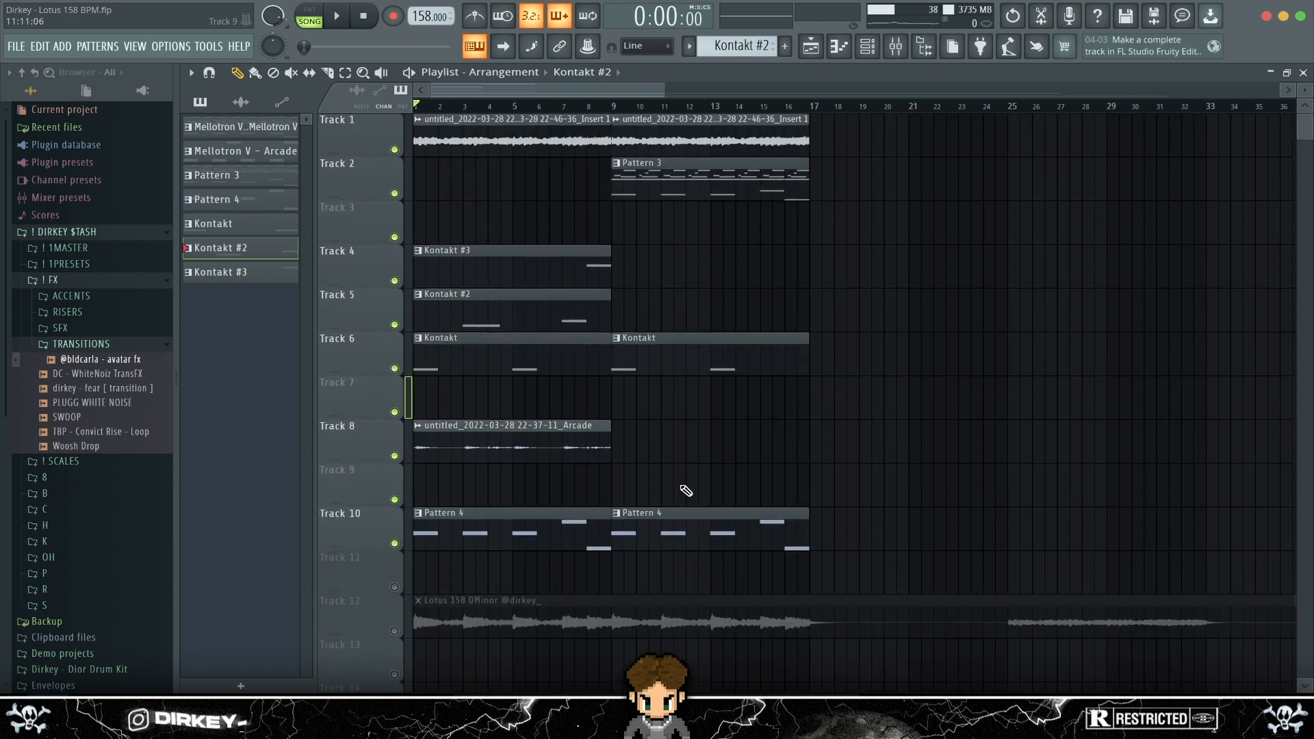
pyautogui.moveTo(813, 566); pyautogui.dragTo(414, 116)
pyautogui.click(802, 443)
# Solo Track 15, which holds the dirkey_lotus_158_dmin audio clip
pyautogui.scroll(-6, 734, 502)
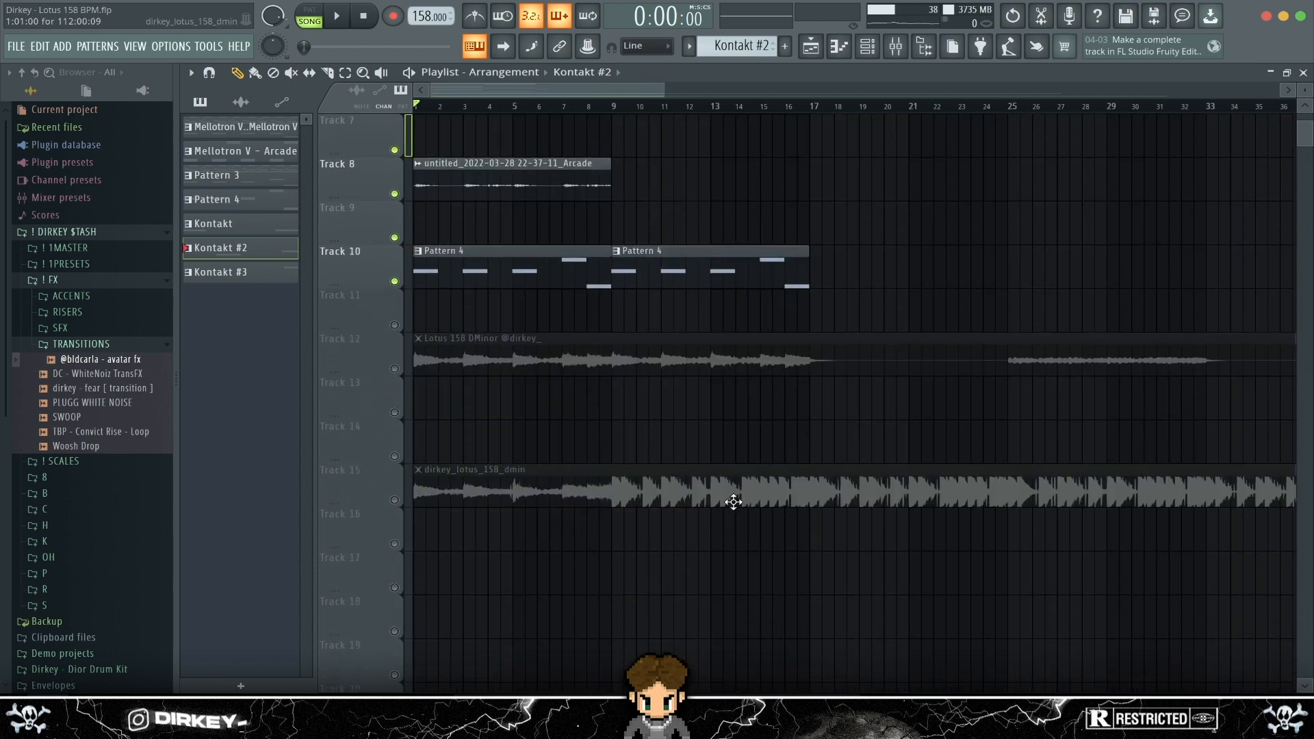
pyautogui.rightClick(395, 500)
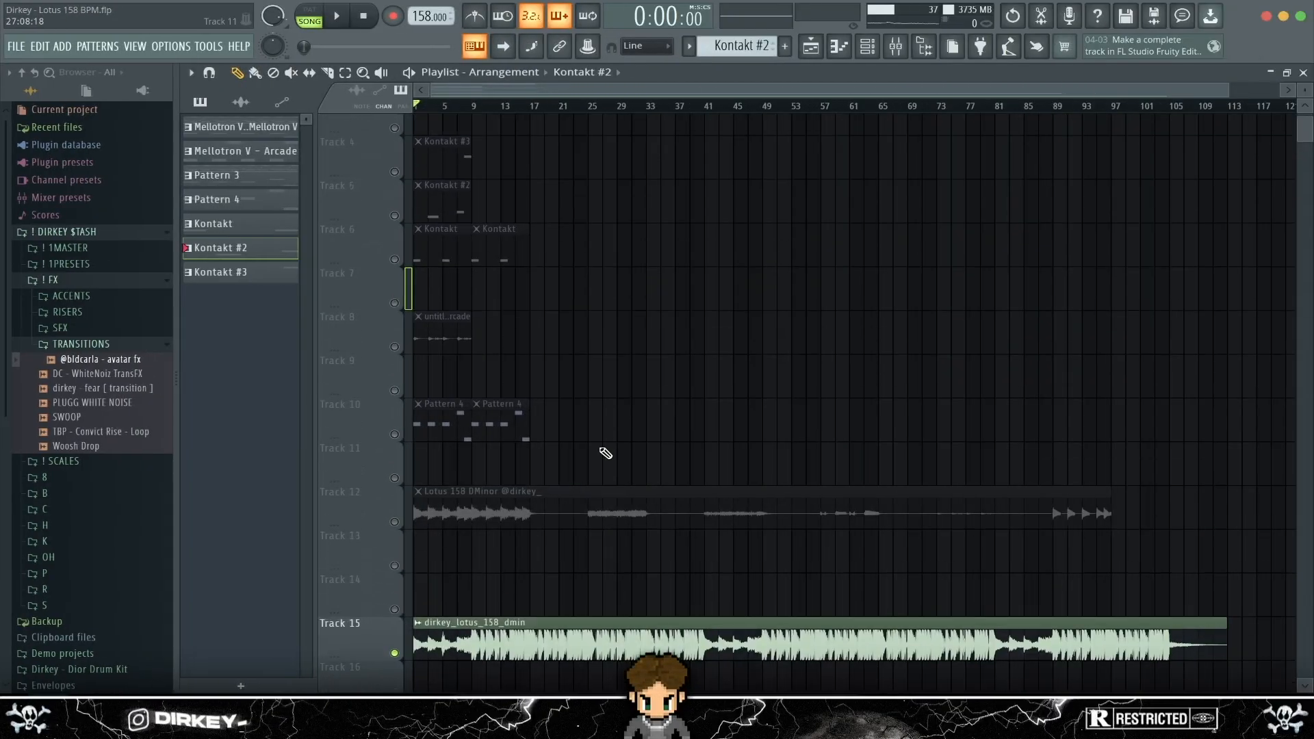
pyautogui.scroll(2, 589, 448)
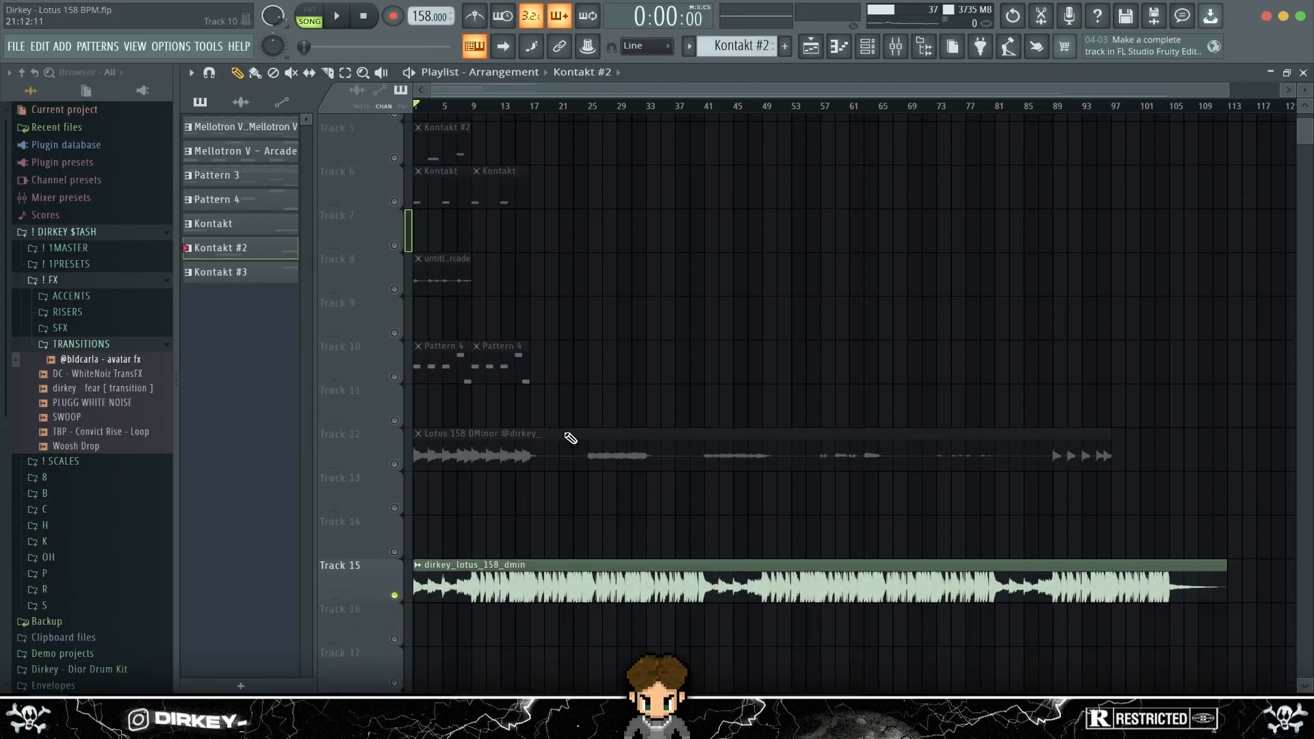
pyautogui.scroll(-1, 616, 398)
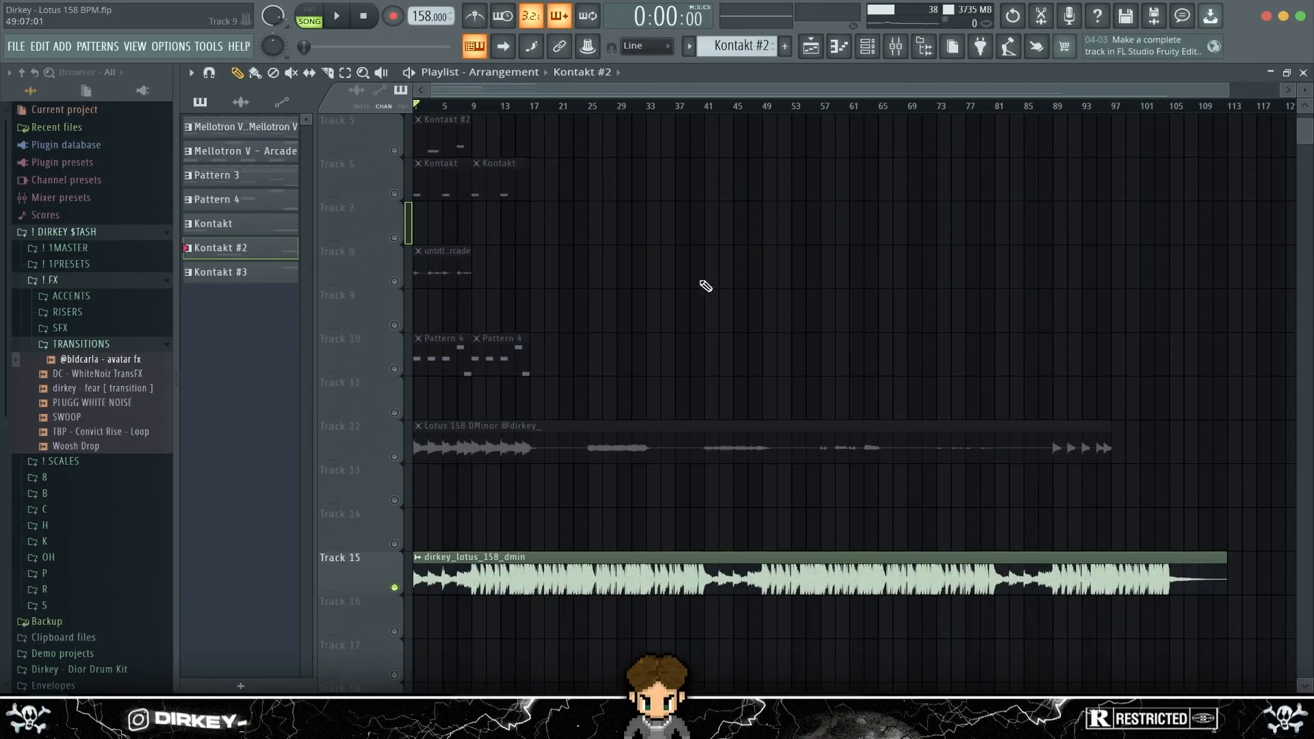
# Play the soloed dirkey_lotus_158_dmin clip from the start of the song
pyautogui.click(236, 72)
pyautogui.scroll(3, 459, 119)
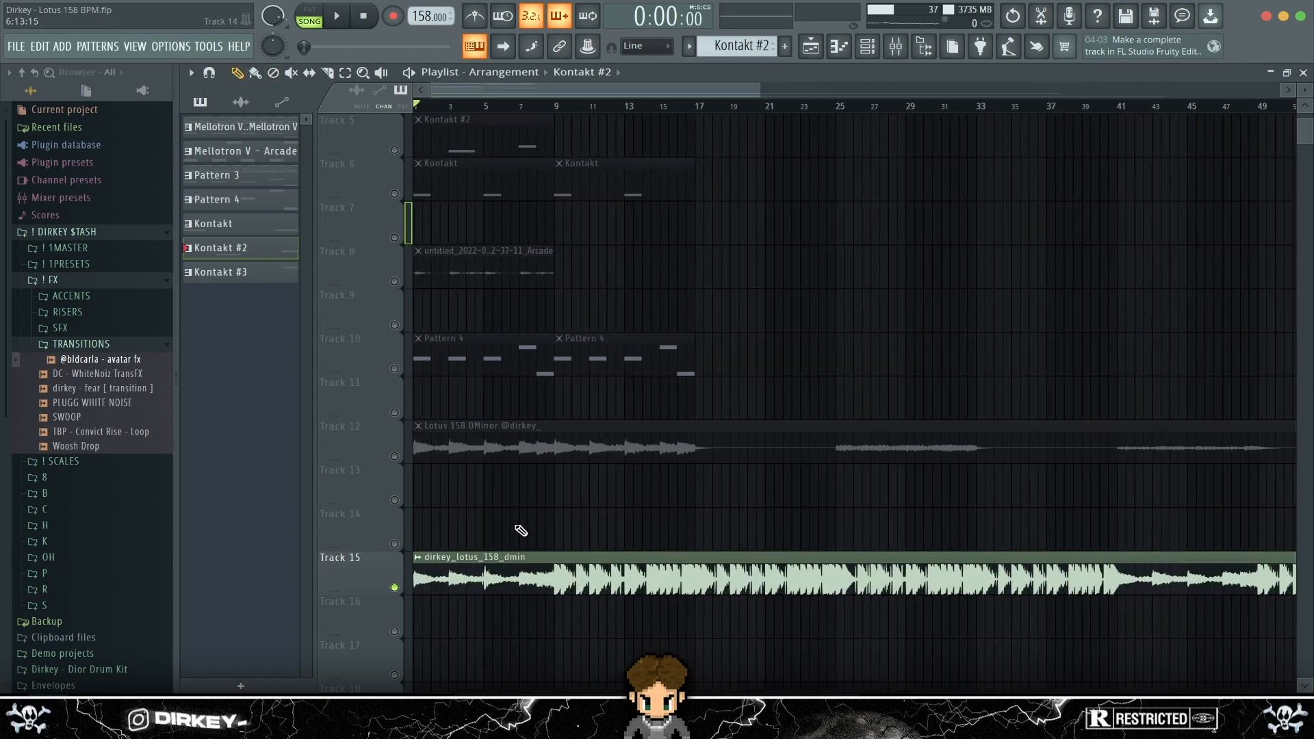
pyautogui.moveTo(520, 531); pyautogui.dragTo(528, 595)
pyautogui.rightClick(502, 514)
pyautogui.scroll(-2, 499, 365)
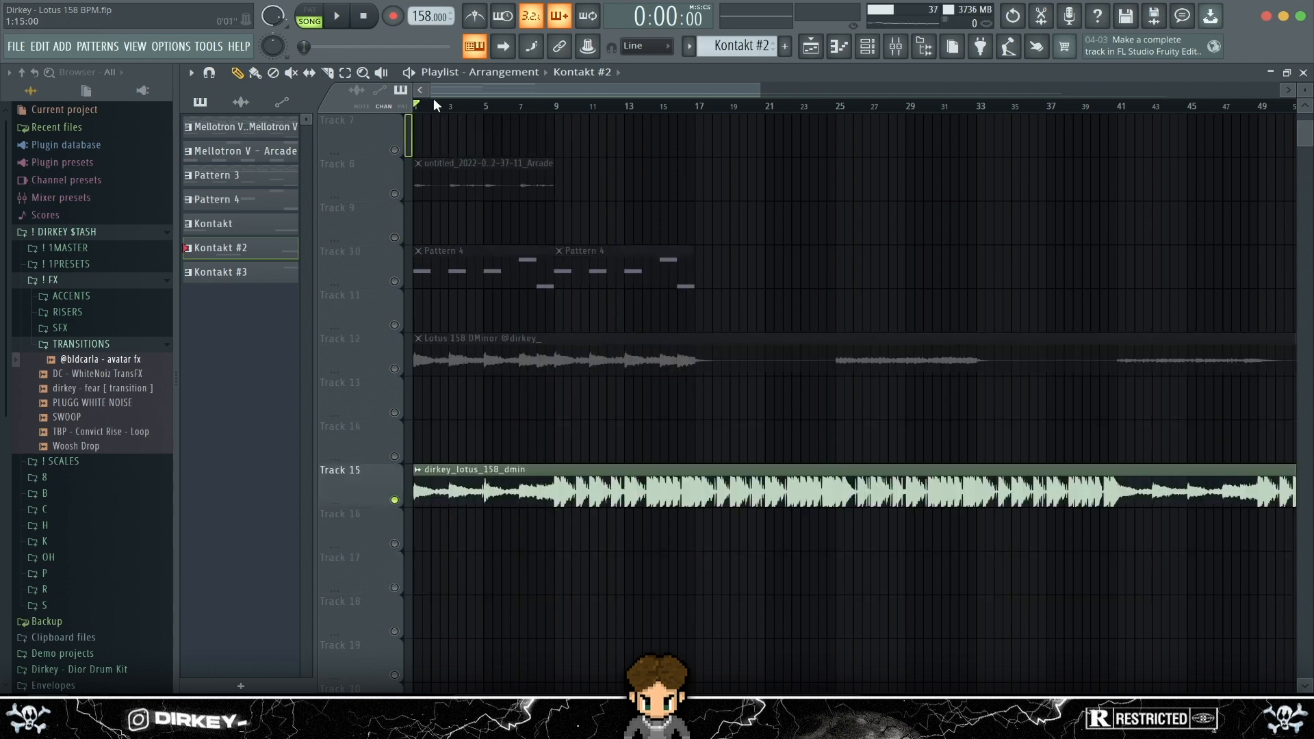
pyautogui.press('space')
pyautogui.press('space')
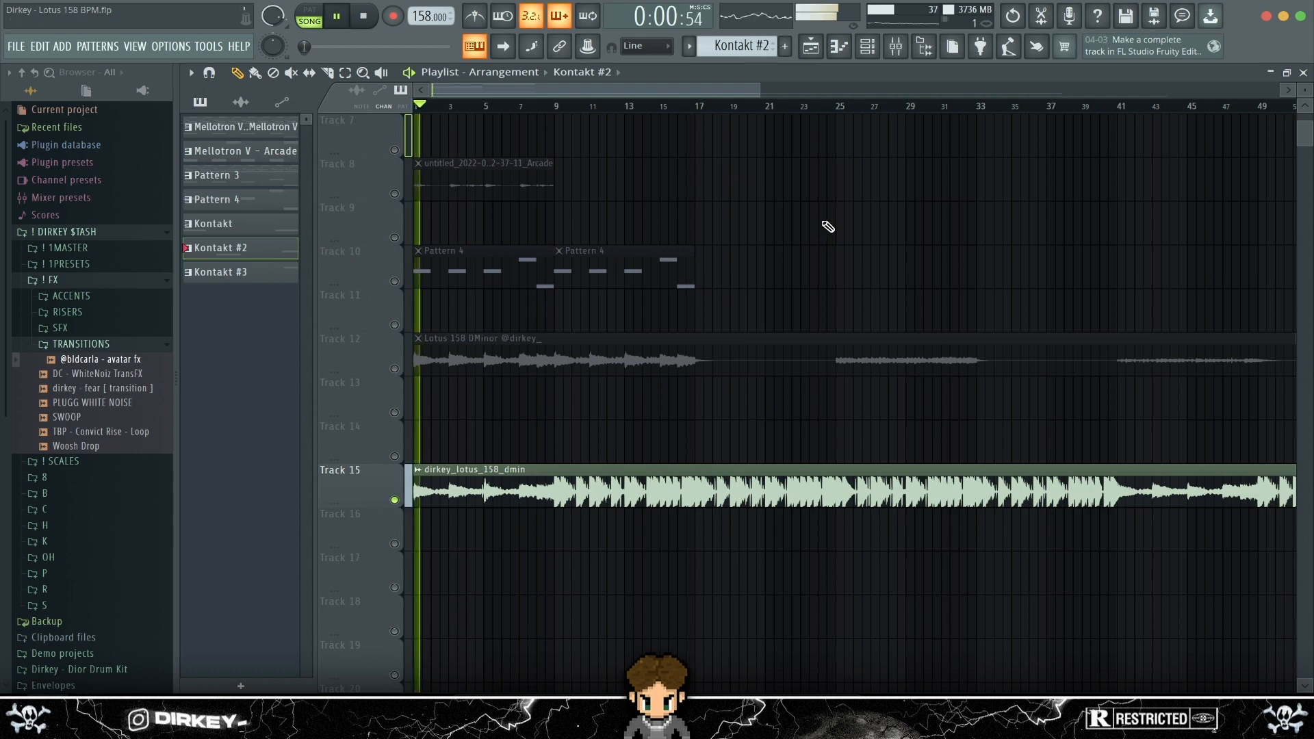